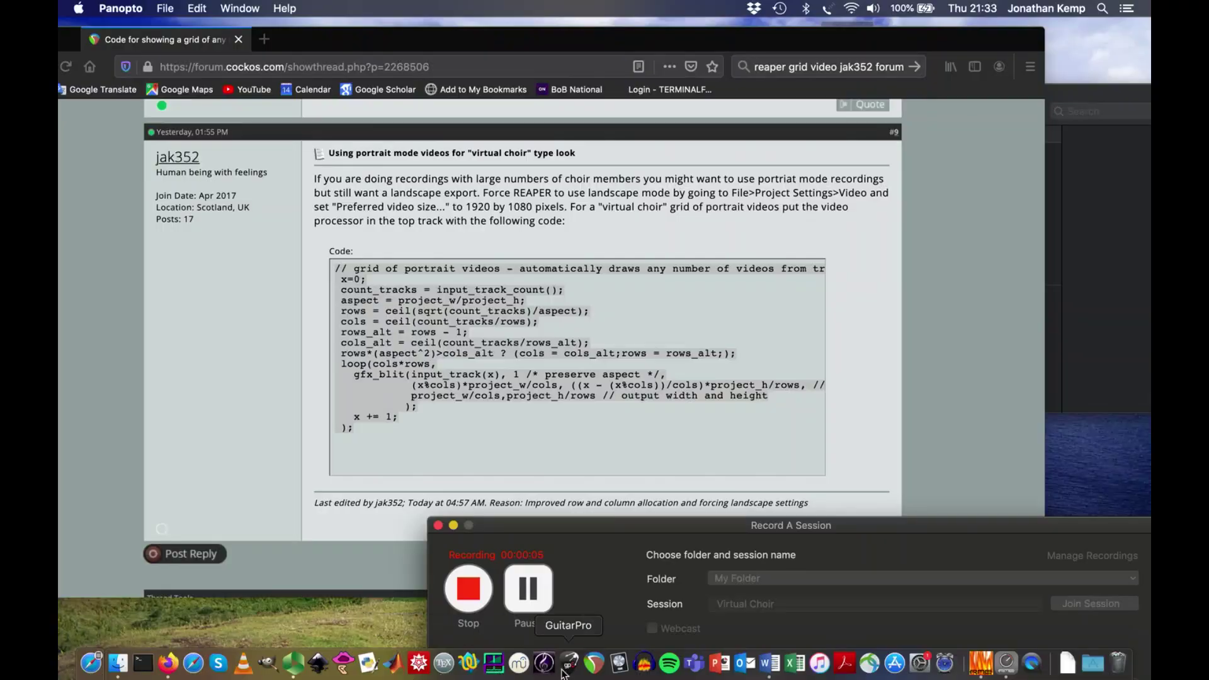
Launch REAPER from the Dock so the Freedom project opens with its Backing track.
click(598, 671)
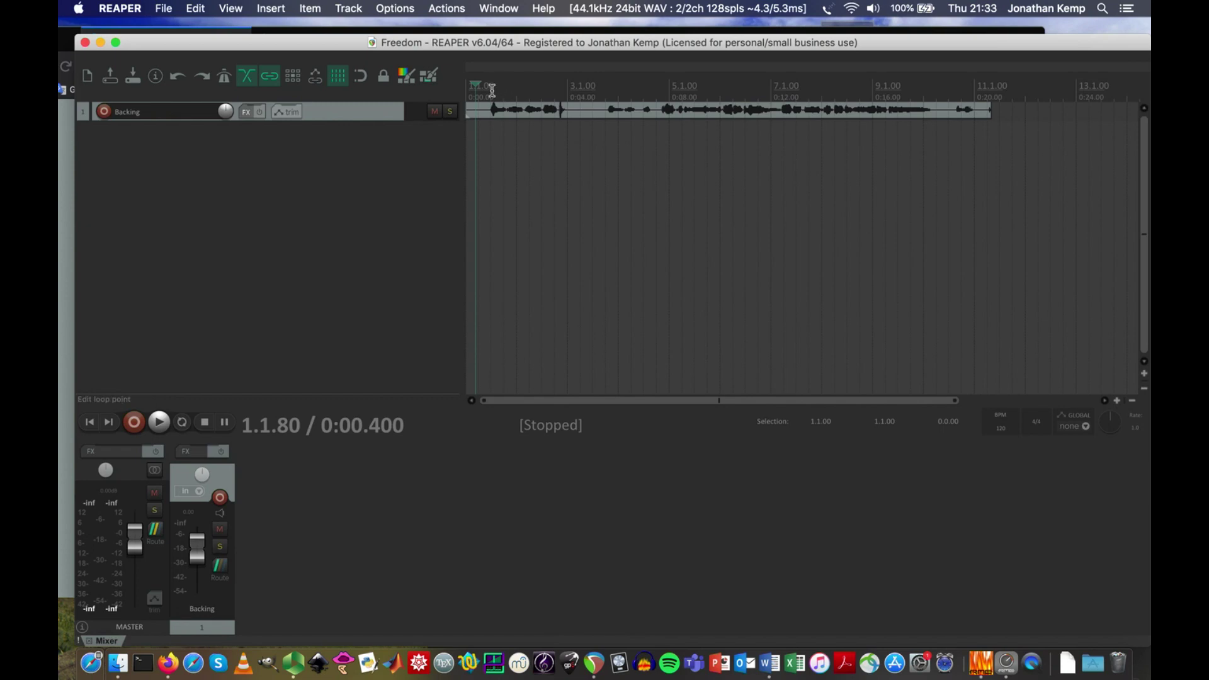
key(space)
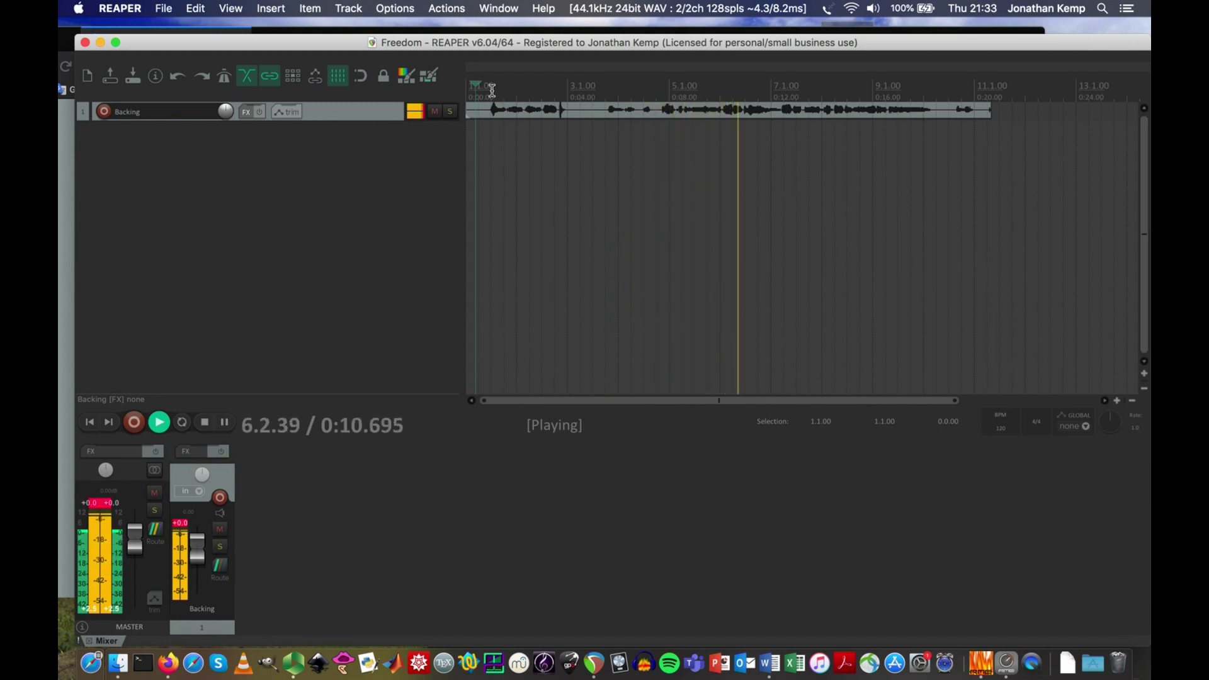
key(space)
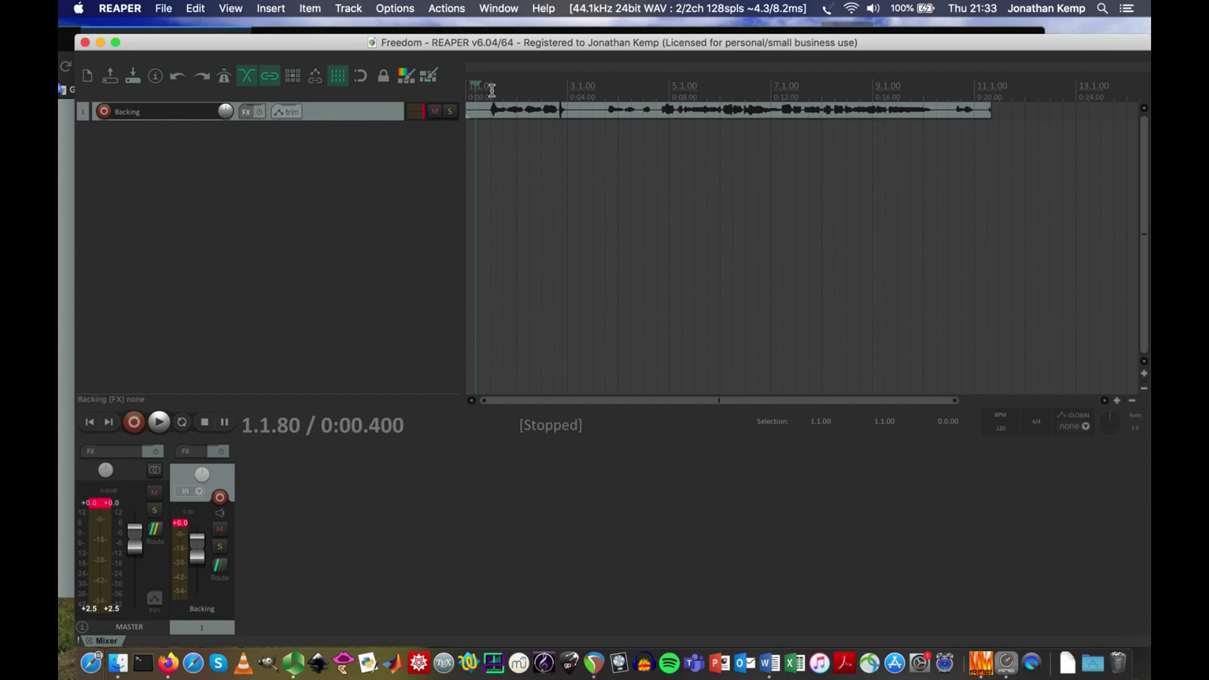
Drag the ten videos IMG_8530–IMG_8540 from Finder into REAPER, each on a separate track.
click(120, 667)
click(942, 164)
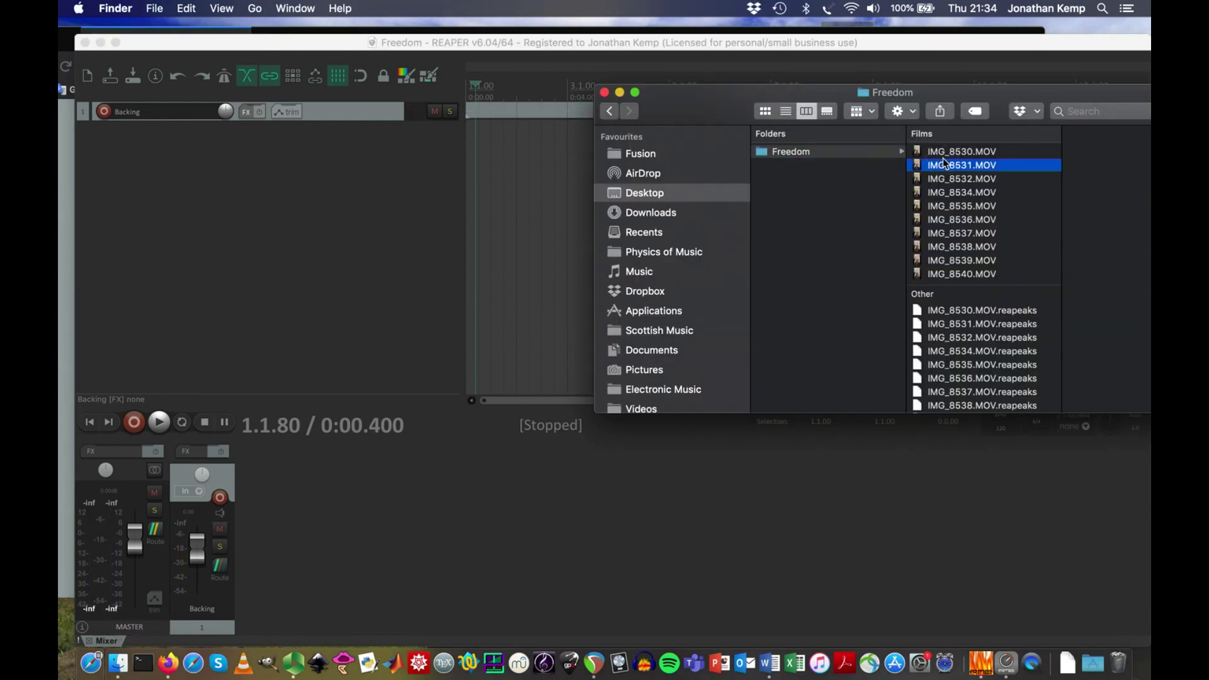
click(931, 153)
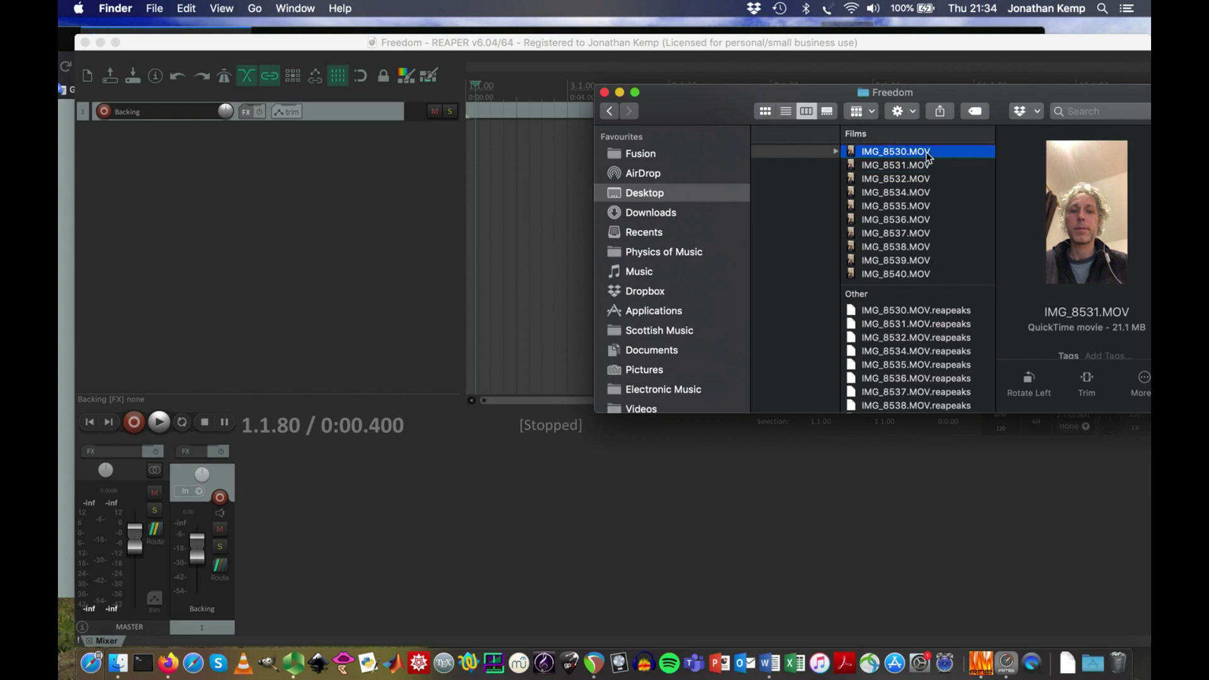
shift+click(919, 275)
drag(817, 94, 864, 451)
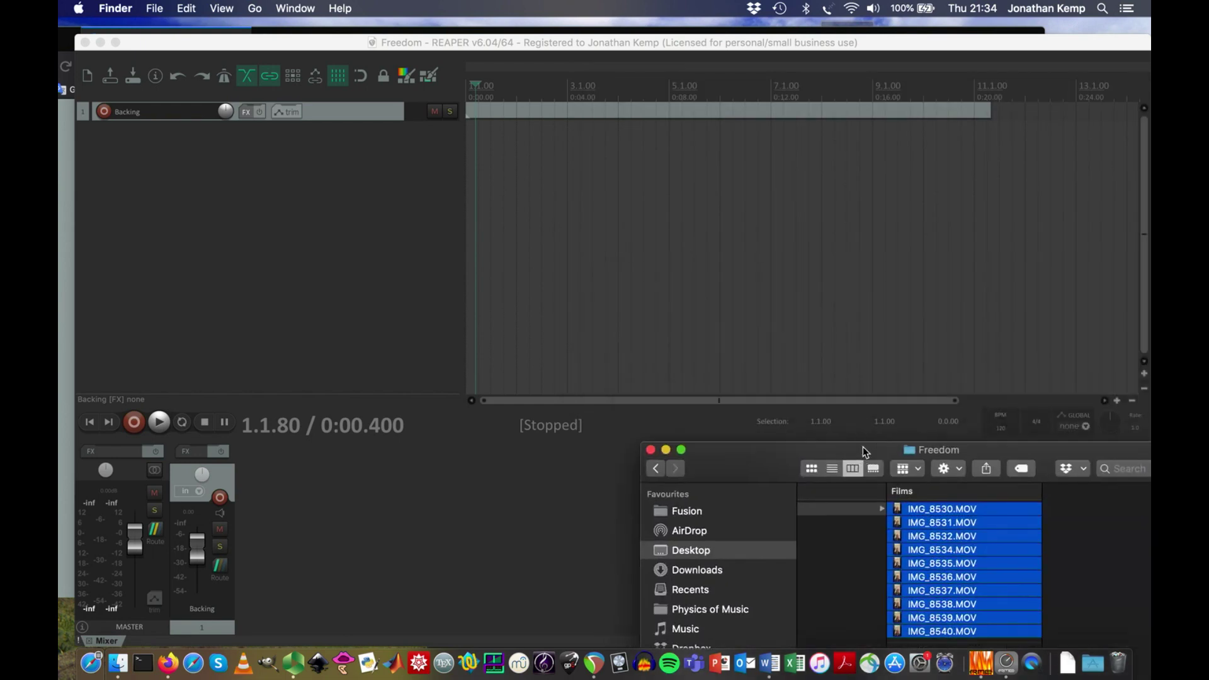
drag(916, 510, 486, 196)
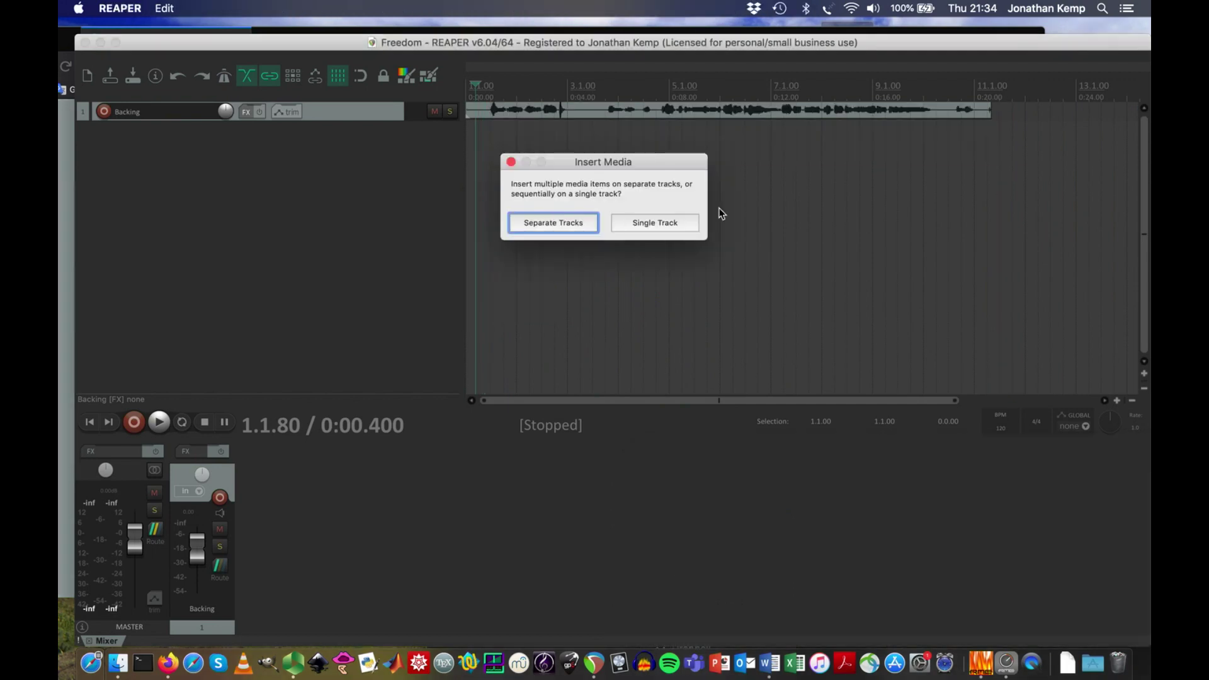
click(553, 223)
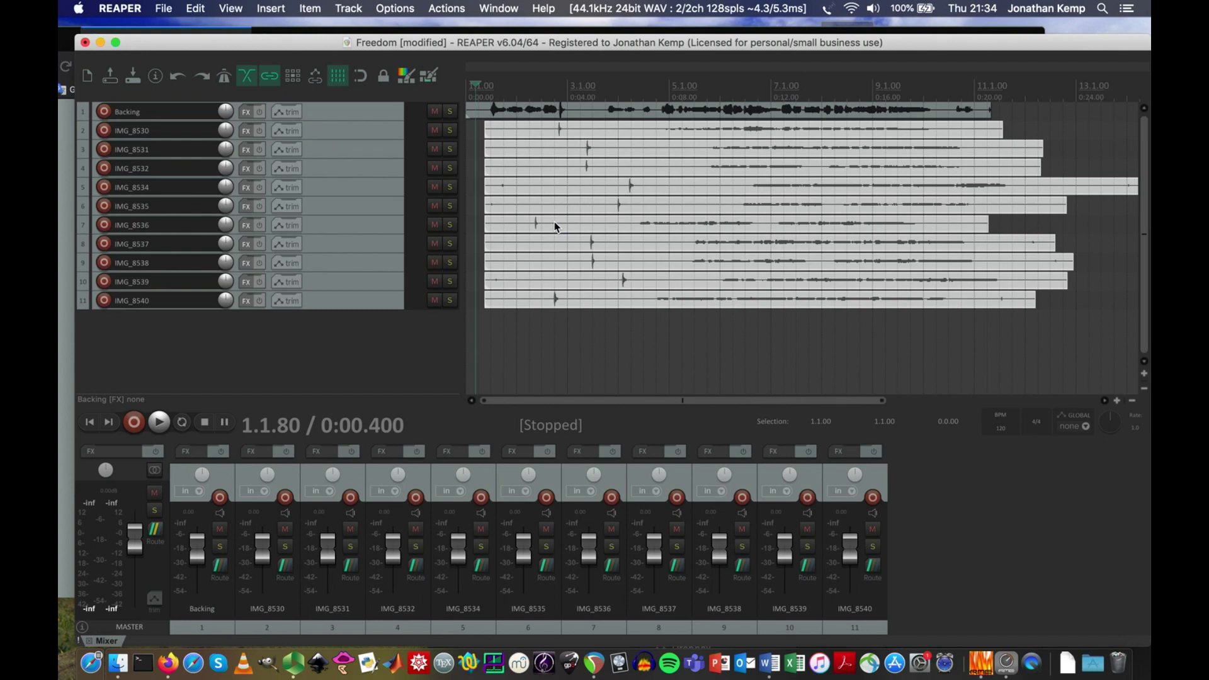
With snap enabled, move all ten video items earlier to start at 1.2.00.
click(360, 76)
drag(504, 130, 566, 131)
click(619, 334)
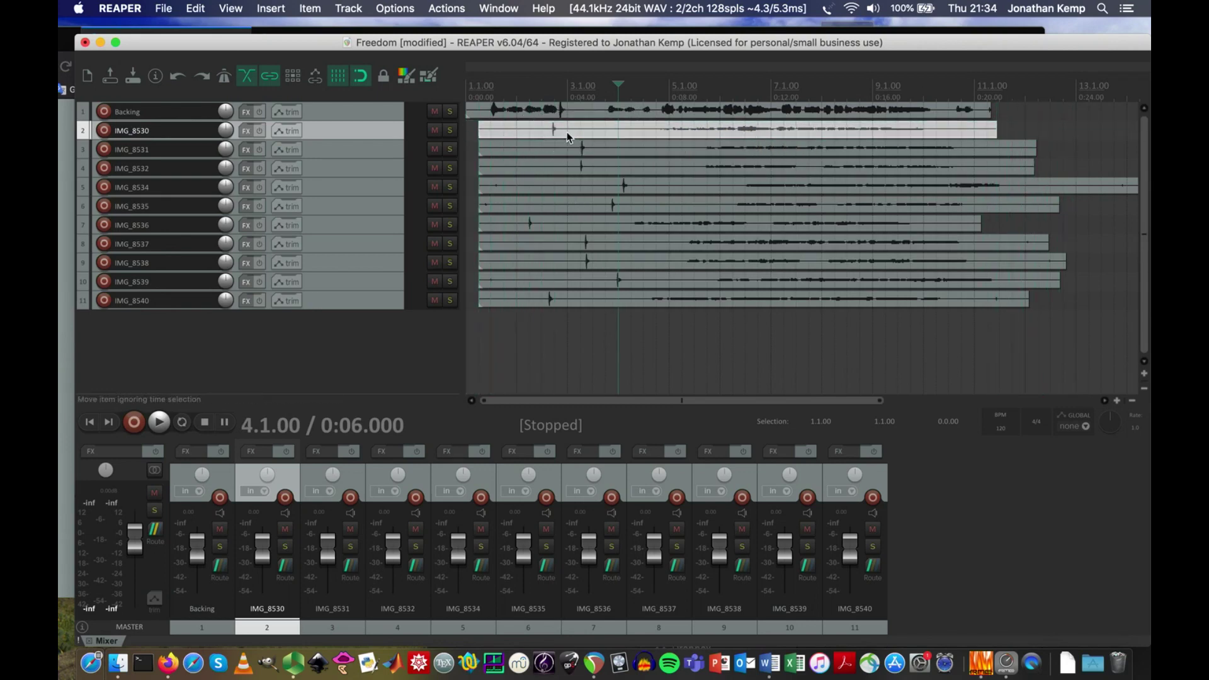
Turn snap off, nudge IMG_8530, and put the edit cursor on the Backing track's first transient.
click(362, 76)
drag(523, 130, 535, 134)
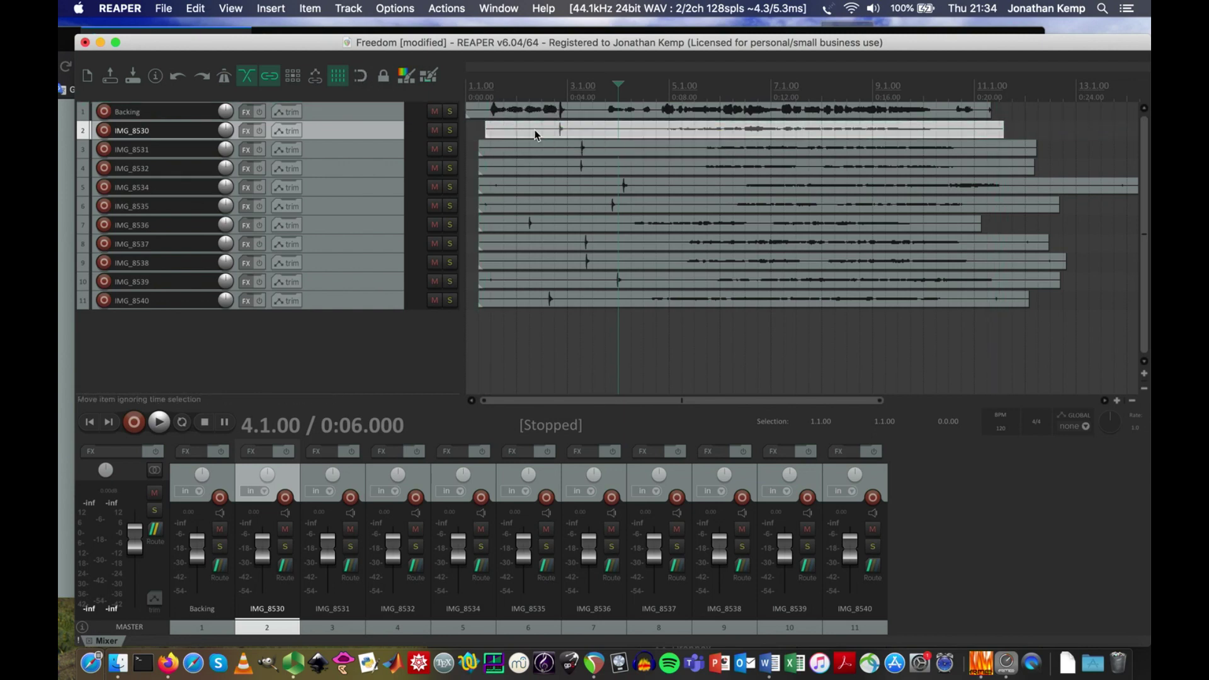
click(561, 94)
click(561, 324)
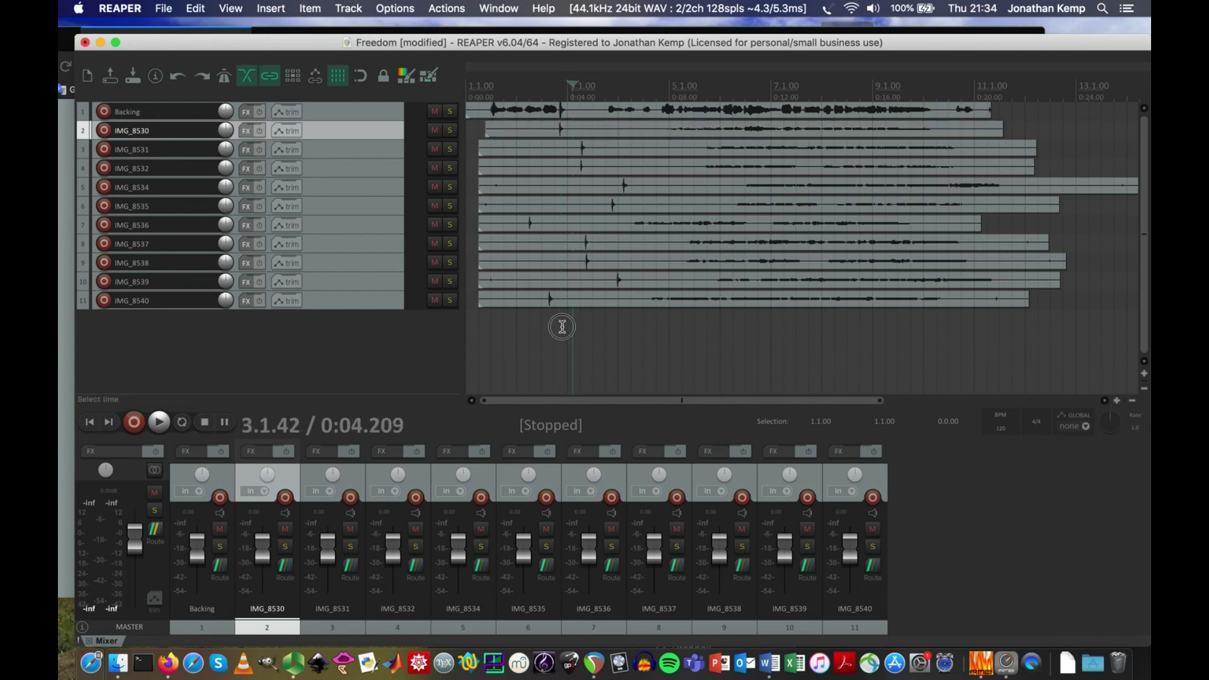
Trim the empty lead-ins off the video items on tracks 3–11.
drag(479, 149, 563, 168)
drag(479, 187, 595, 206)
drag(483, 226, 513, 226)
drag(480, 244, 572, 243)
drag(479, 263, 574, 262)
drag(479, 281, 536, 300)
Drag the track 3–11 items so their clap transients meet the edit cursor.
drag(584, 153, 564, 153)
drag(572, 168, 573, 230)
drag(580, 243, 545, 282)
drag(553, 309, 568, 310)
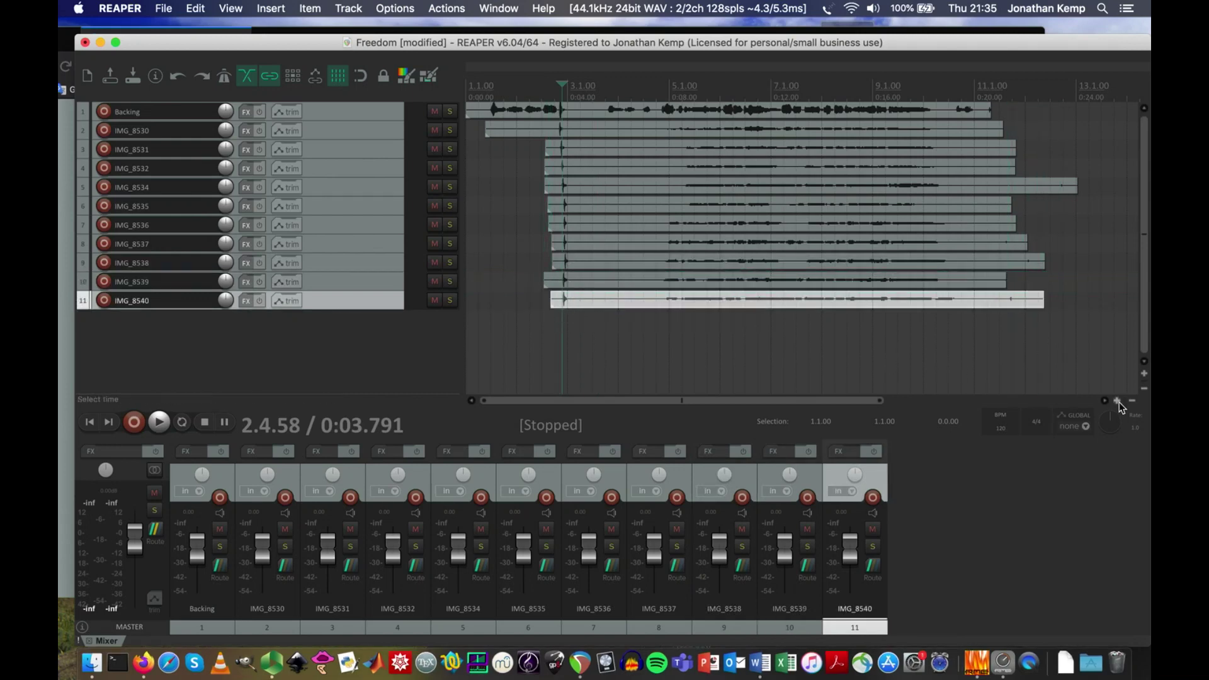
Zoom in and fine-align each video item's clap transient with the Backing track.
scroll(566, 306, up, 10)
drag(739, 130, 726, 168)
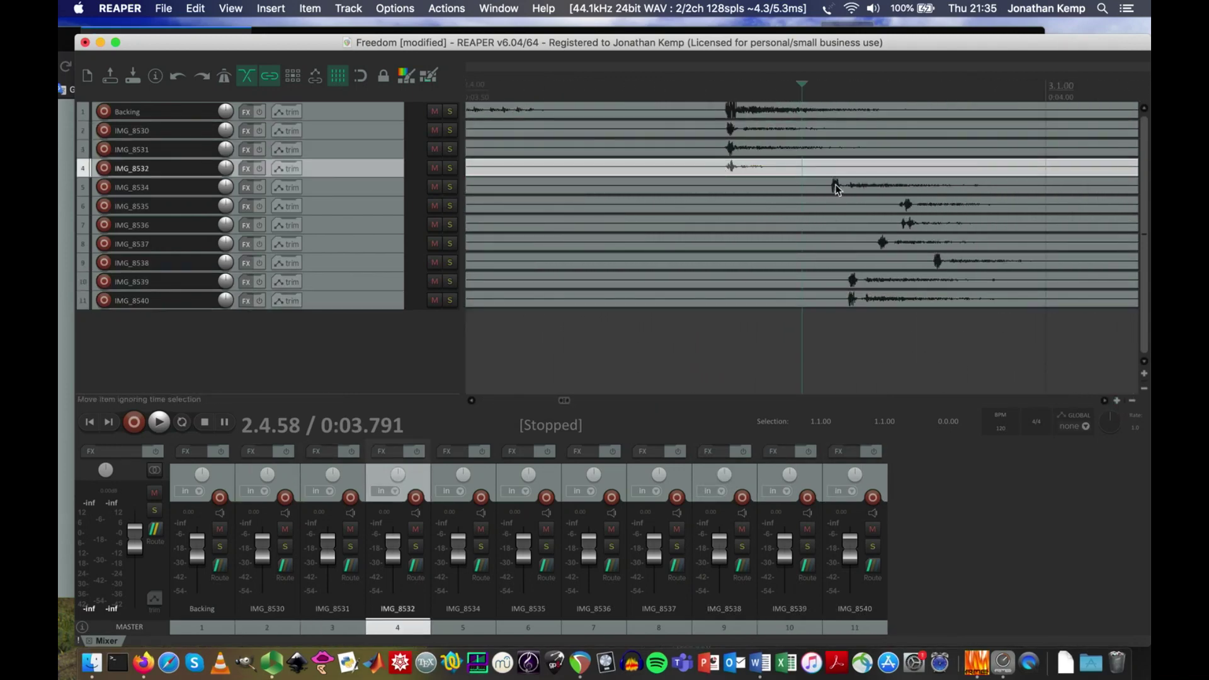
drag(834, 186, 731, 185)
drag(907, 205, 732, 224)
drag(888, 246, 737, 244)
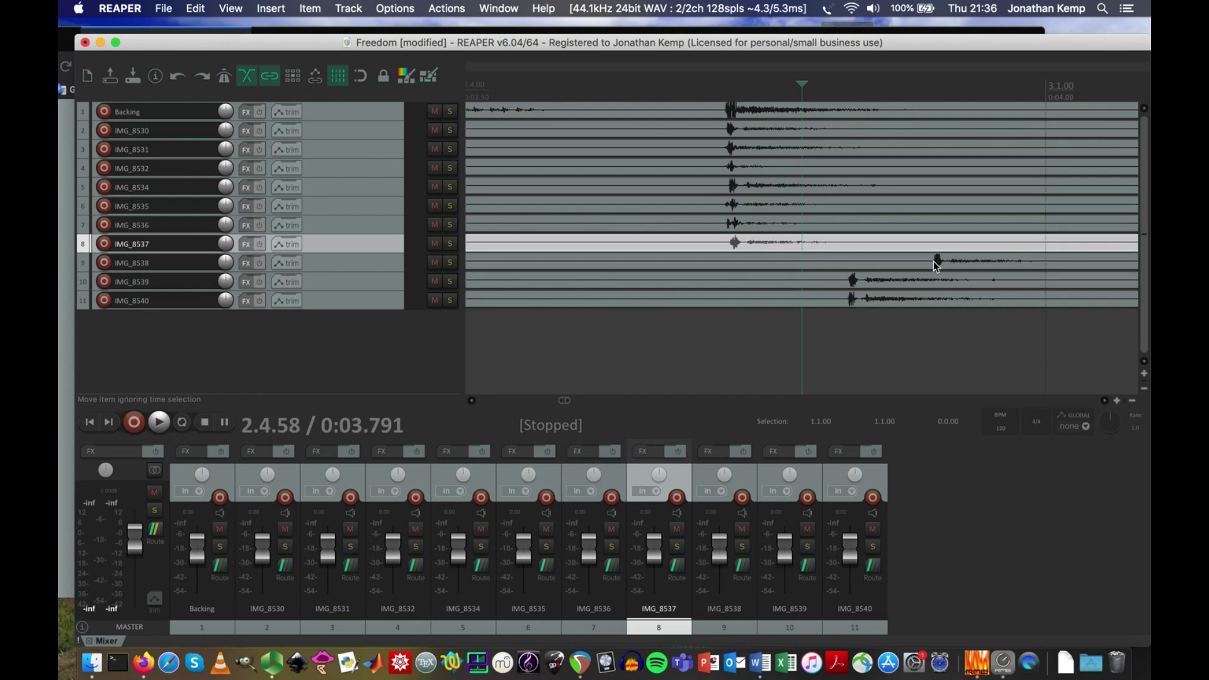
drag(937, 263, 736, 262)
drag(852, 281, 736, 300)
scroll(1123, 398, down, 8)
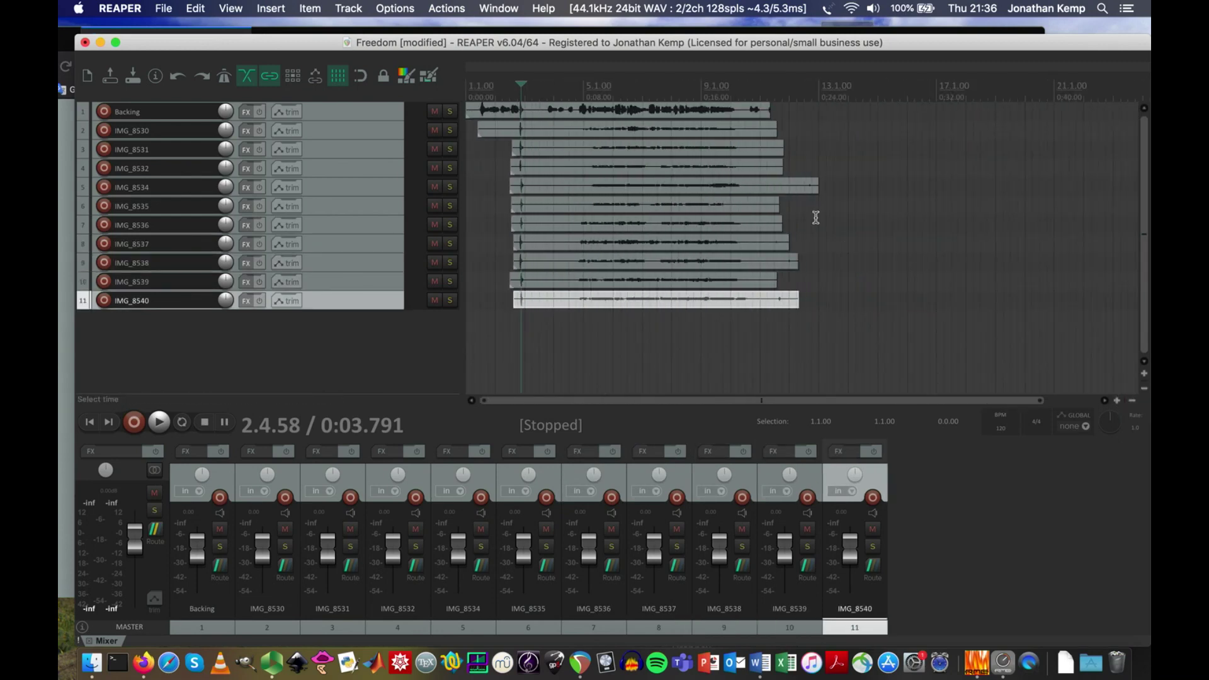
click(476, 93)
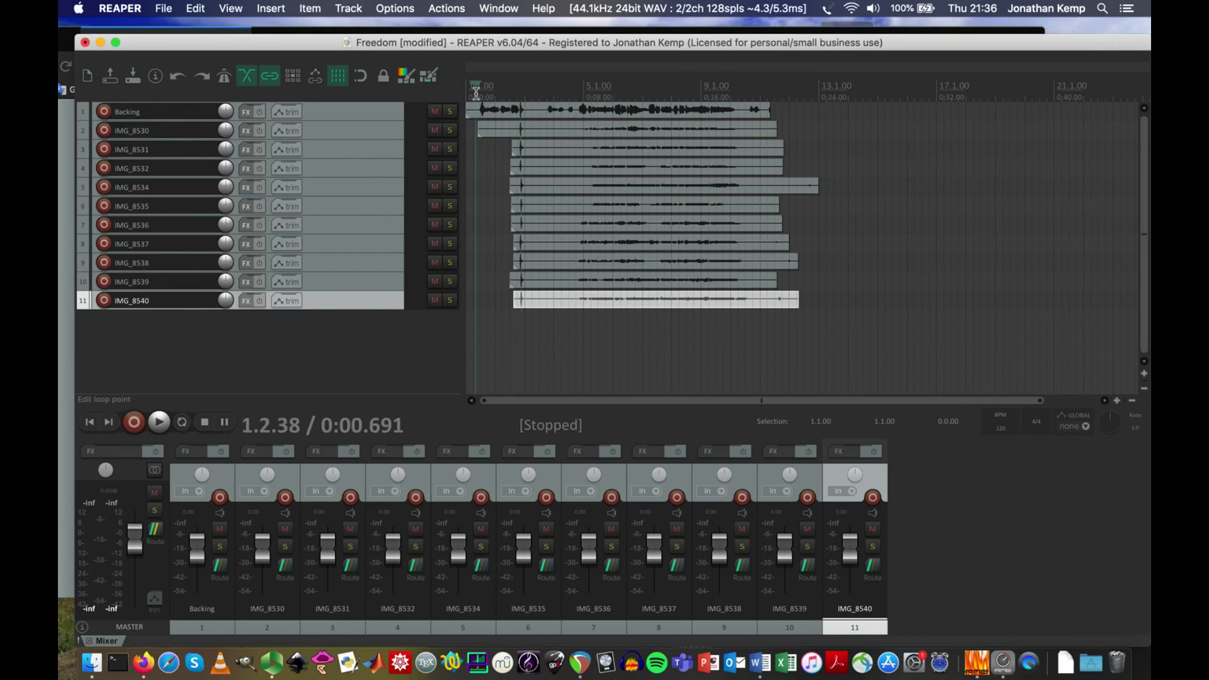
key(space)
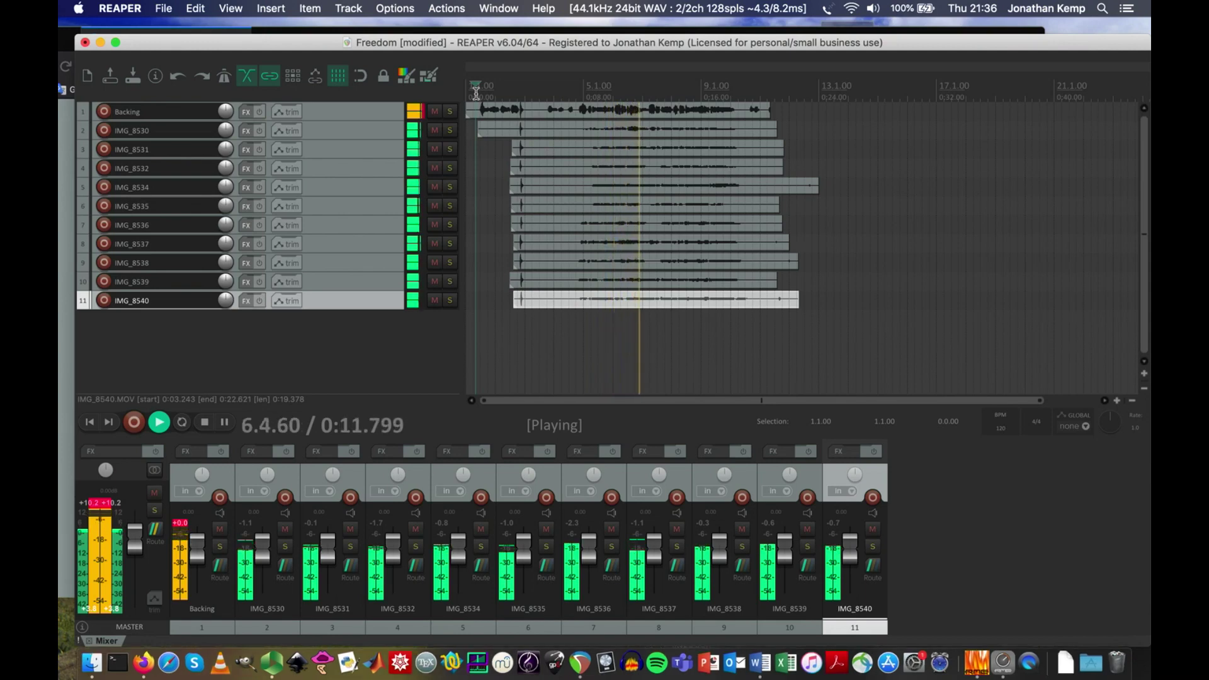
key(space)
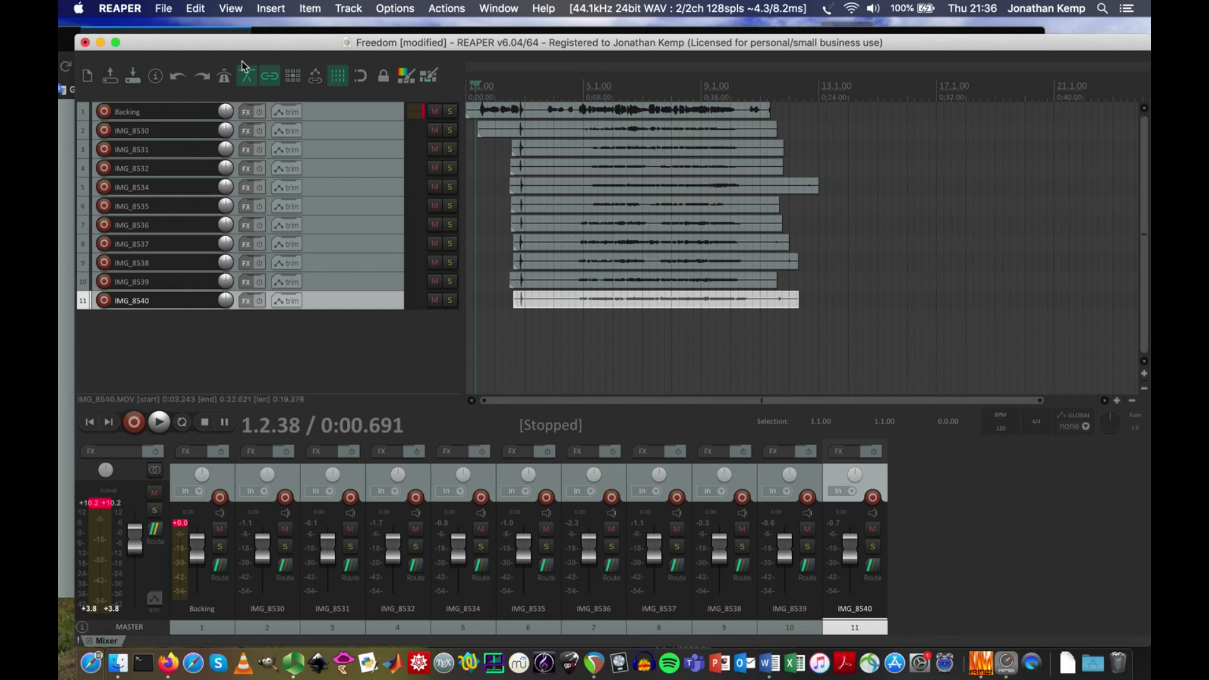
Open the Video window, play and stop the project to watch the footage, then reposition it.
click(230, 8)
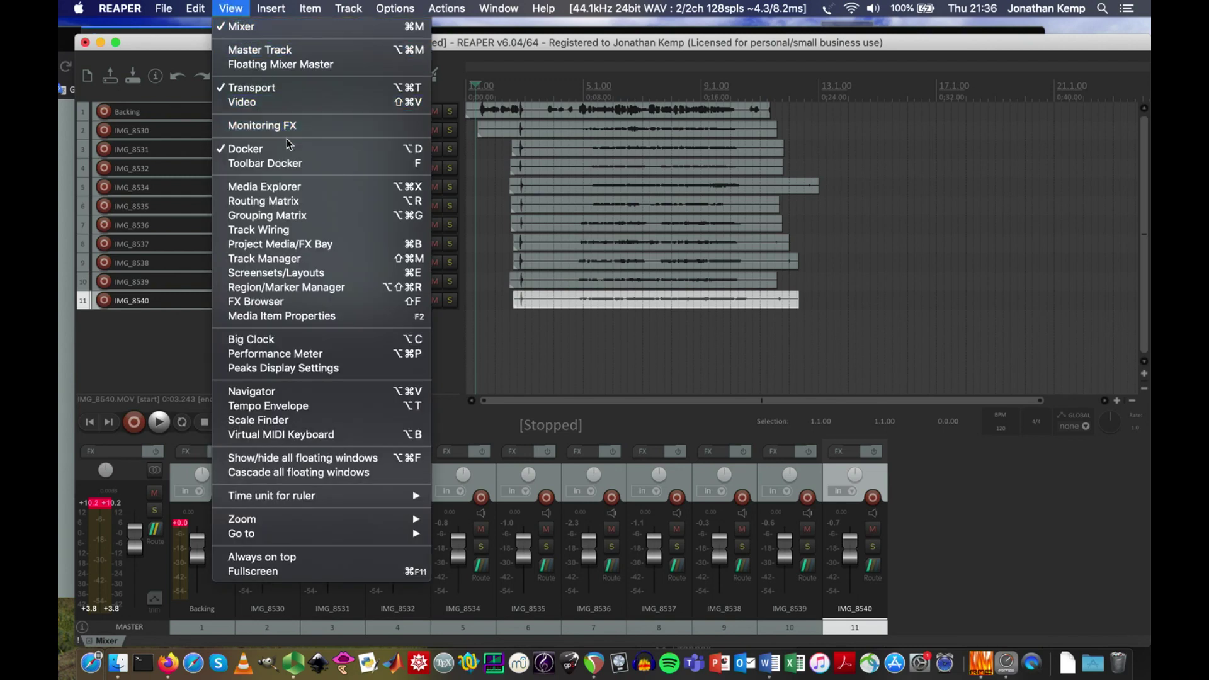
click(255, 103)
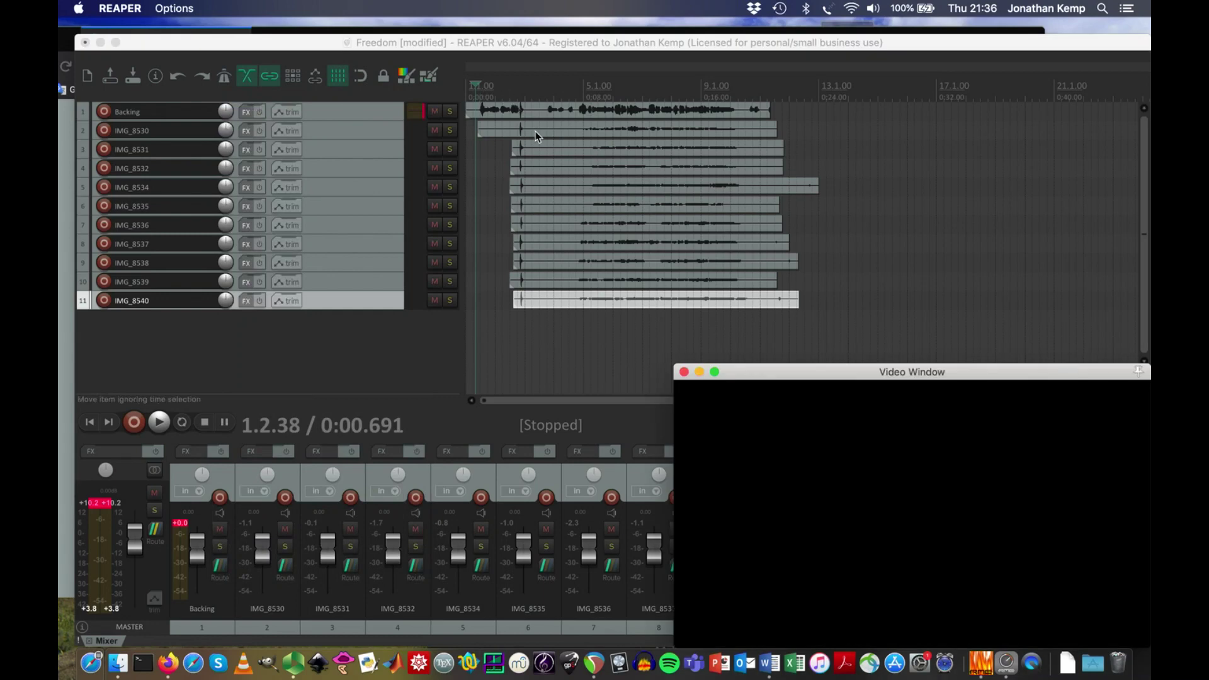
key(space)
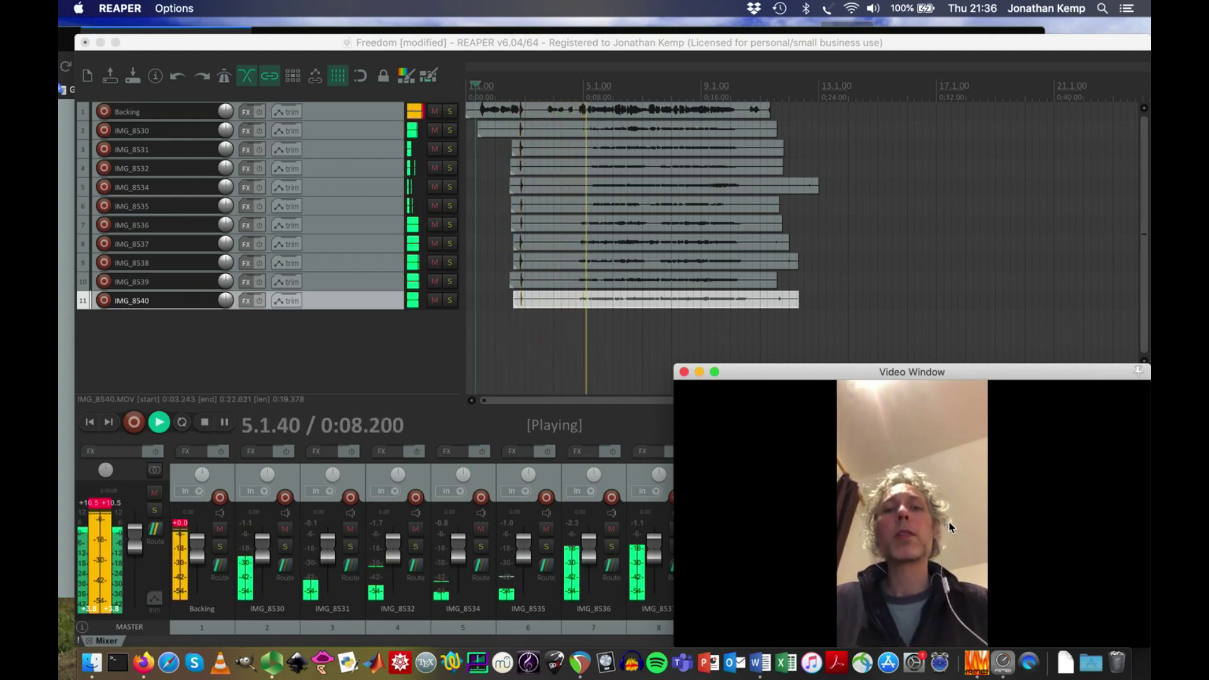
key(space)
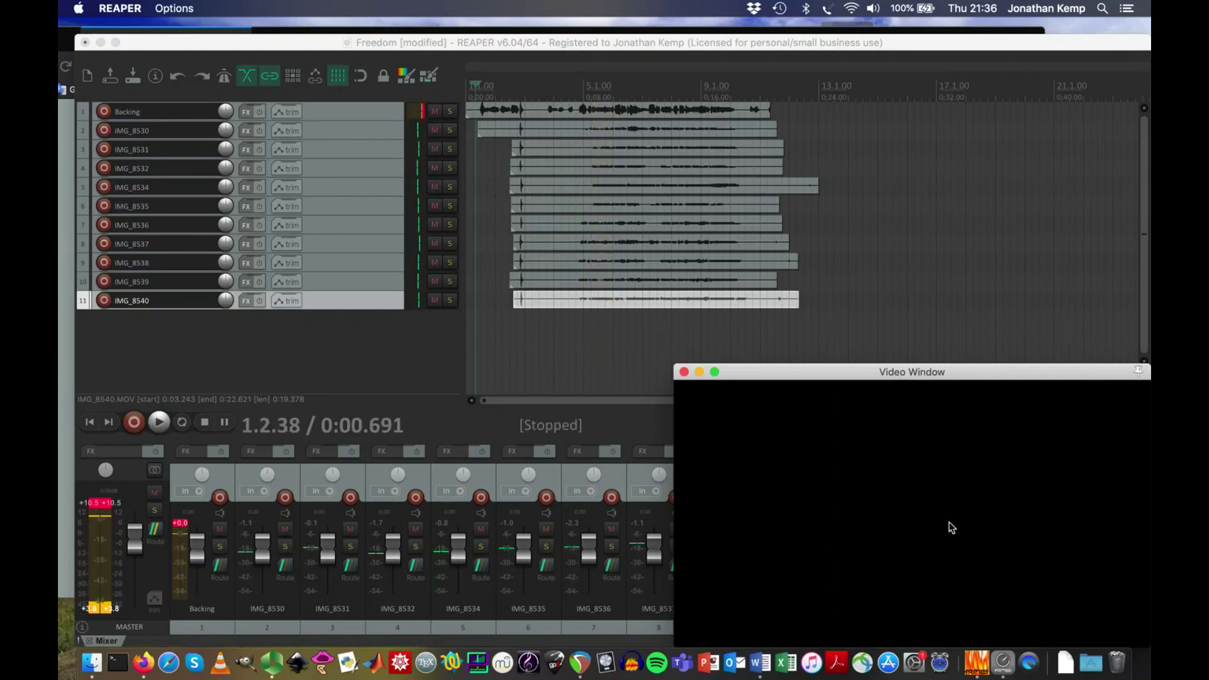
click(761, 377)
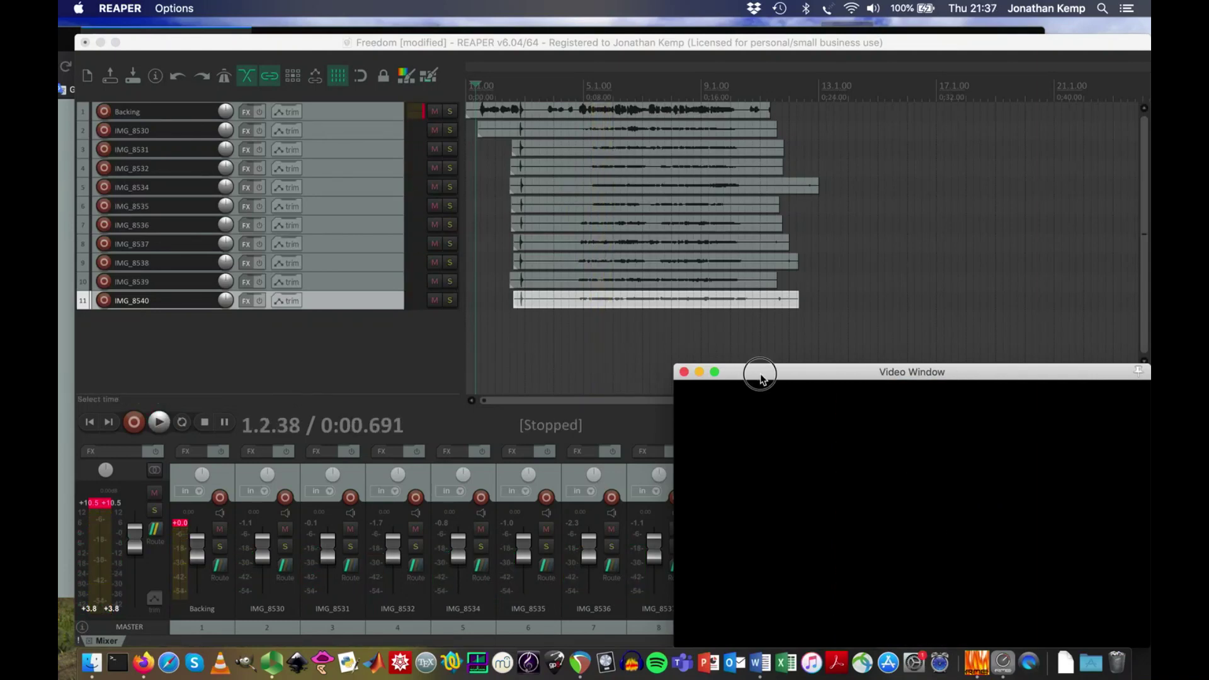
drag(760, 378, 671, 374)
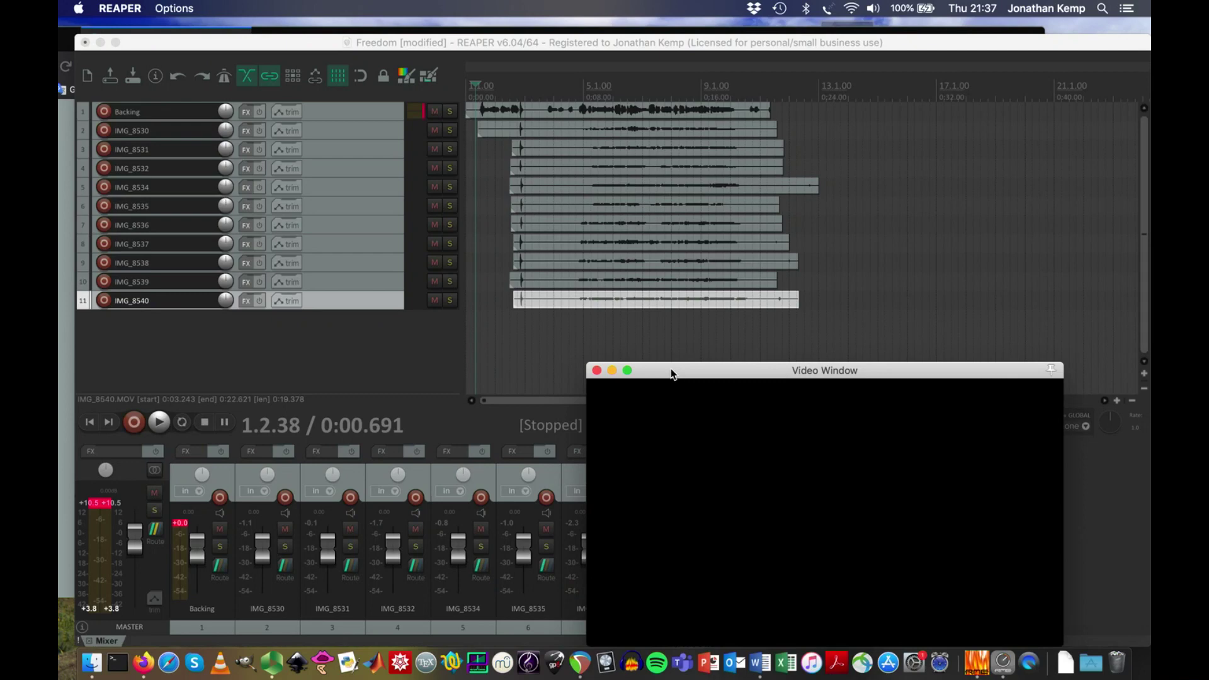
Insert a new empty track 2 below the Backing track.
click(345, 114)
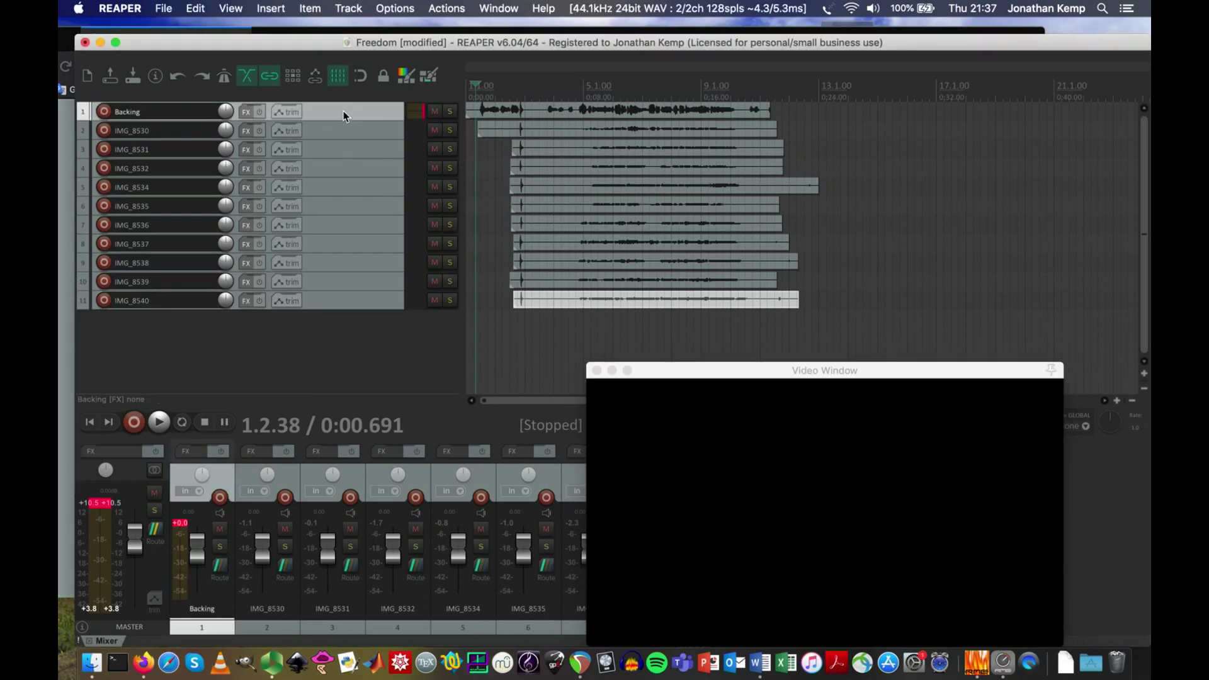
click(346, 9)
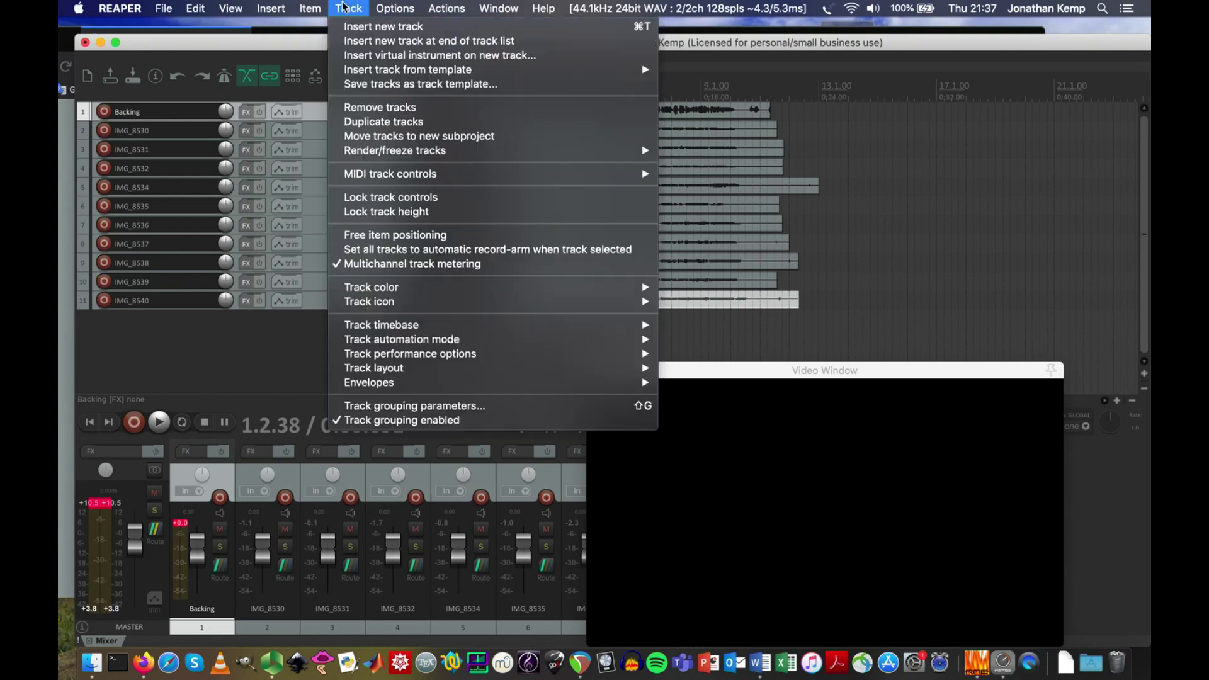
click(371, 27)
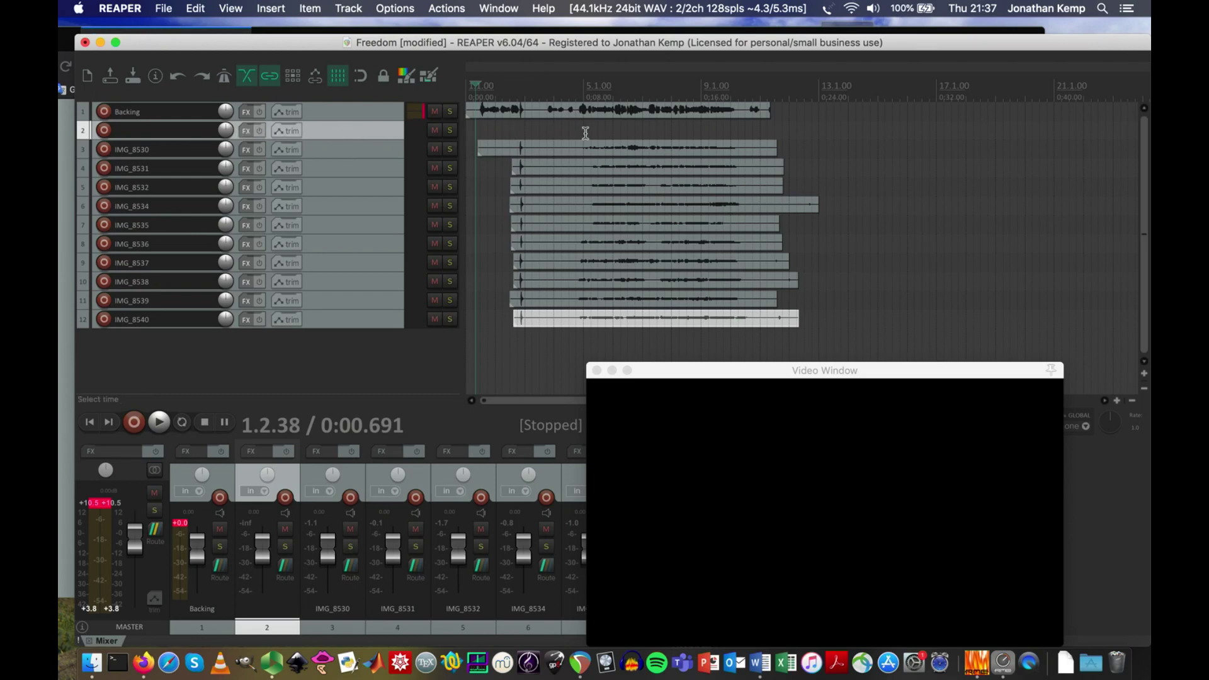
Add the Video processor effect to track 2's FX chain.
click(245, 132)
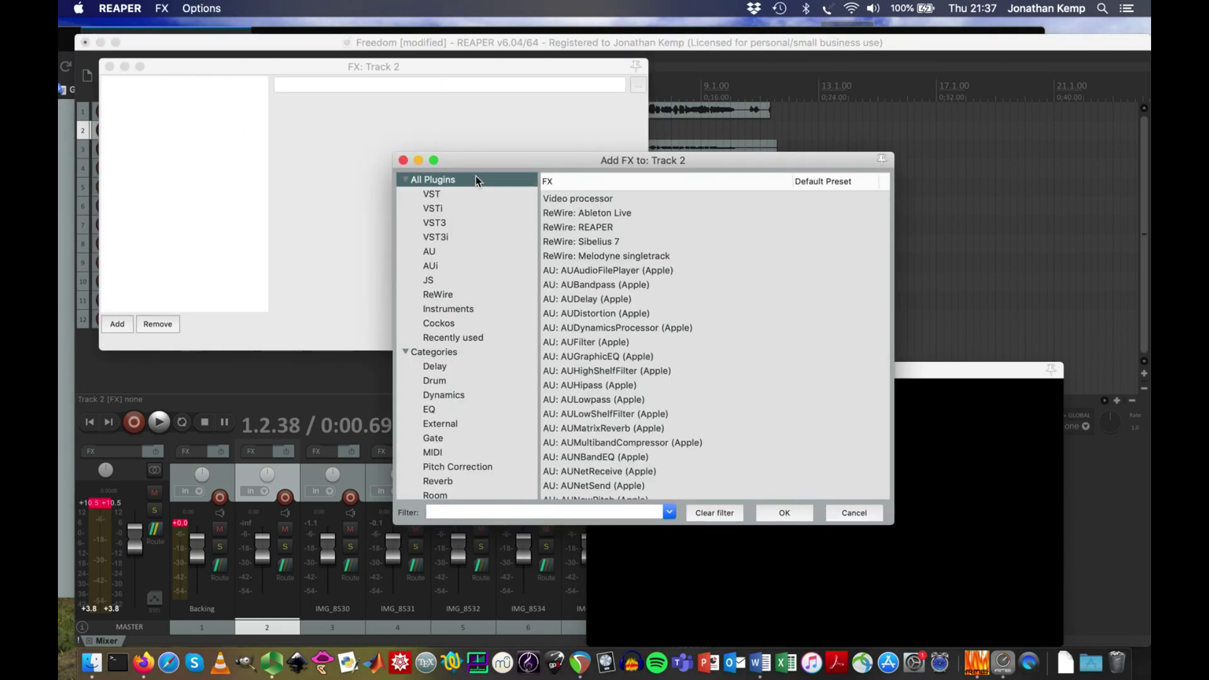
click(550, 199)
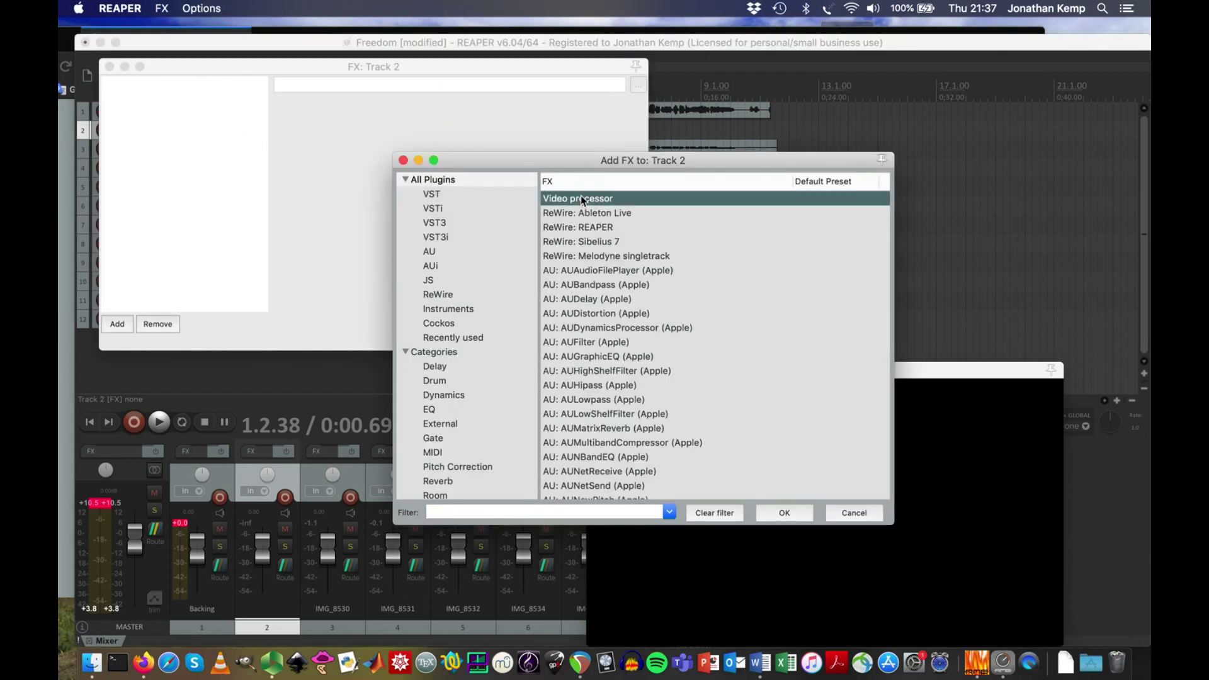
click(785, 513)
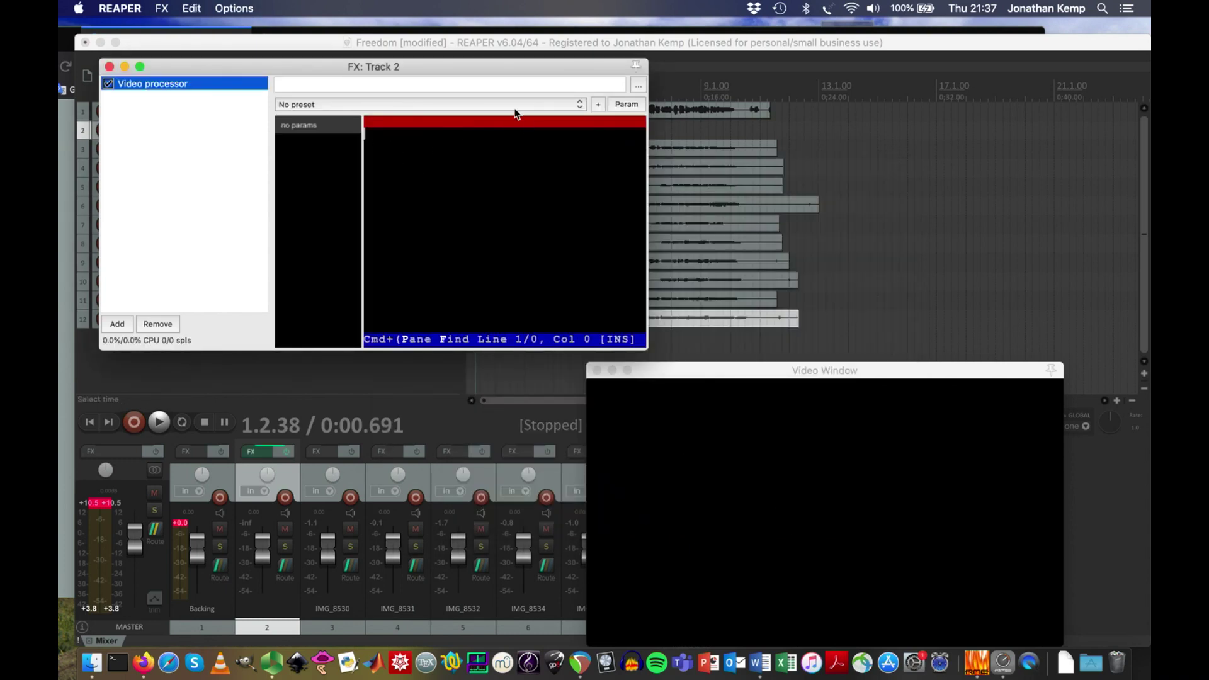
Load the 'Combine: 2x2 input matrix' preset and rearrange the video and FX windows.
click(440, 106)
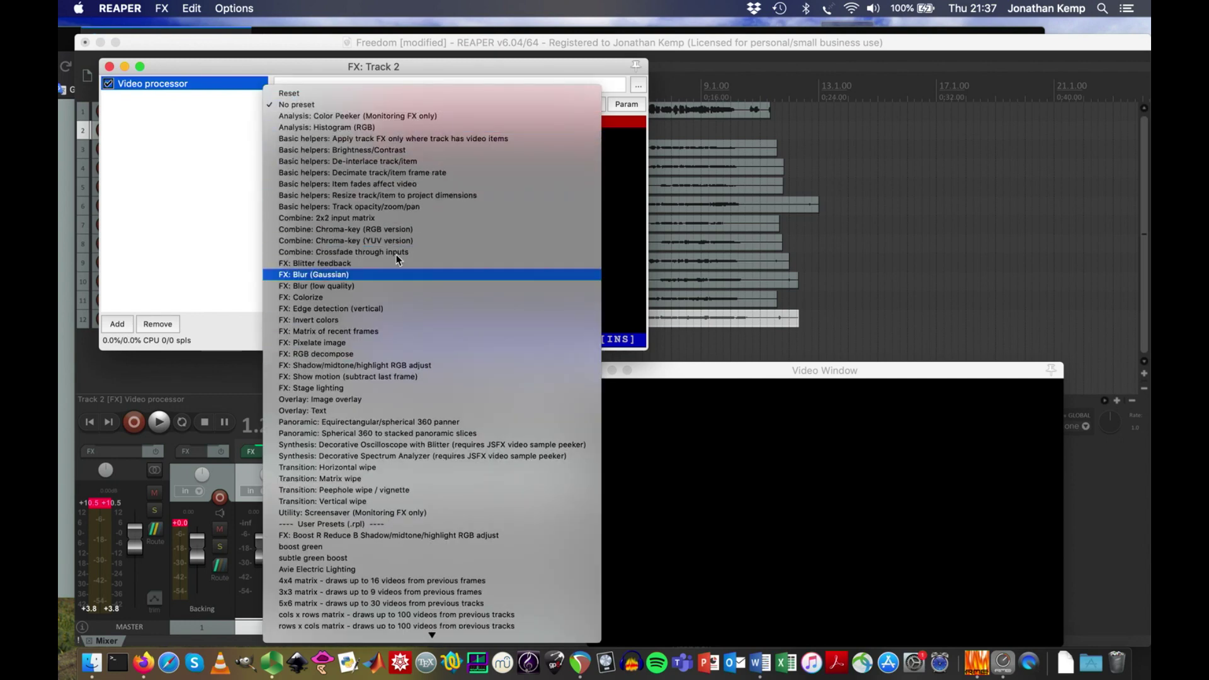
click(373, 219)
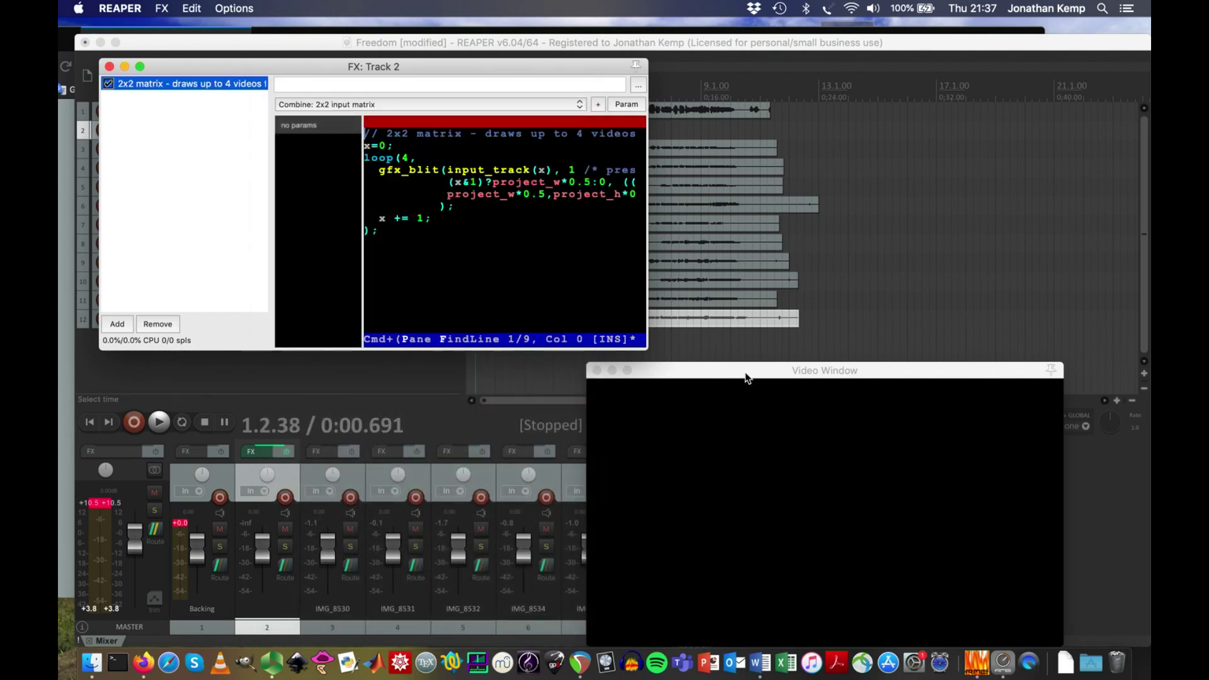
drag(748, 376, 827, 257)
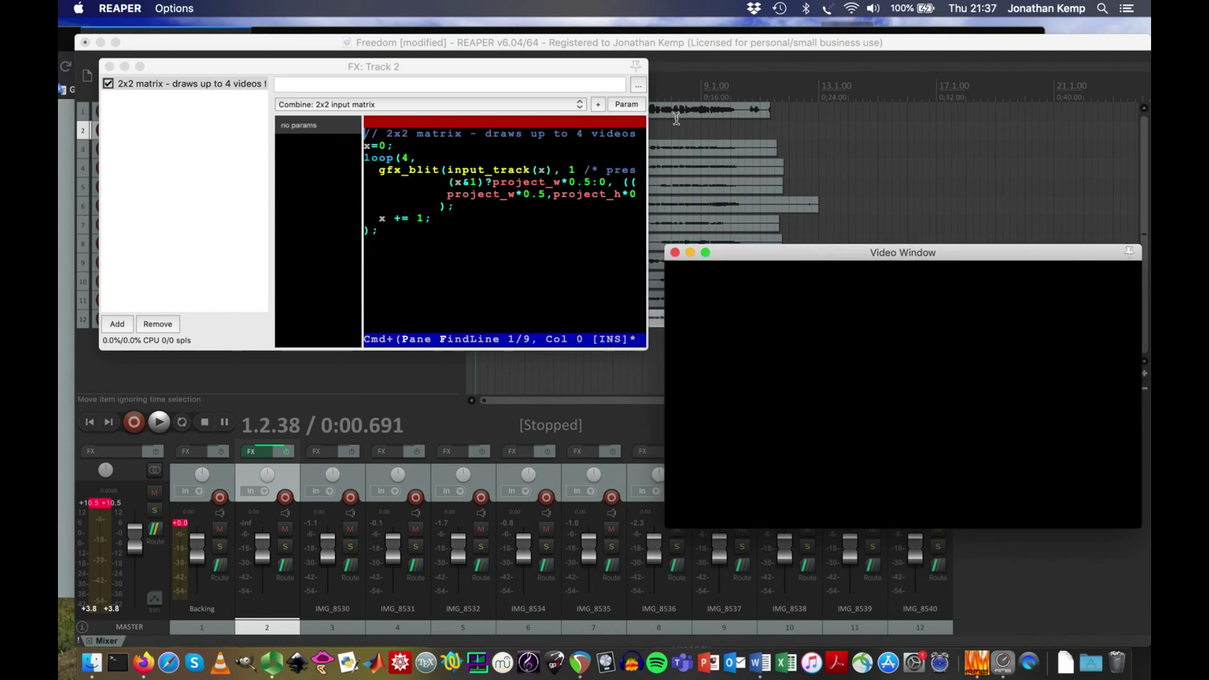
drag(590, 73, 552, 323)
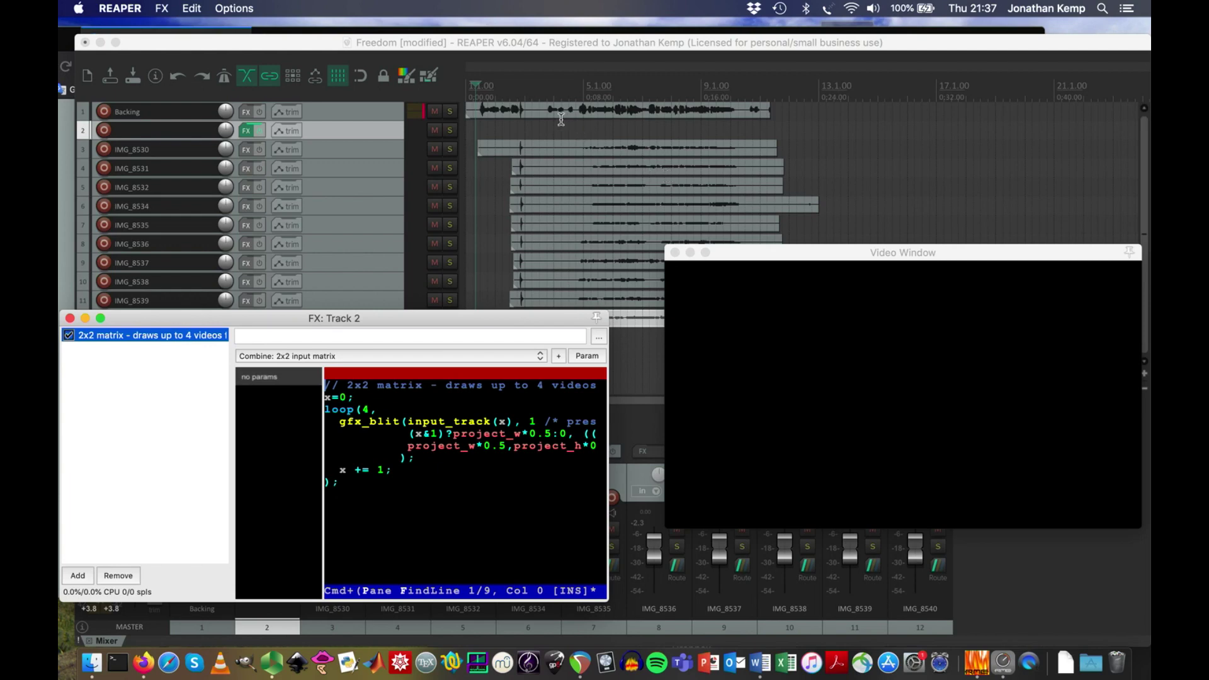
Play and stop to preview the 2x2 singer grid, then set the play position near bar 5.
key(space)
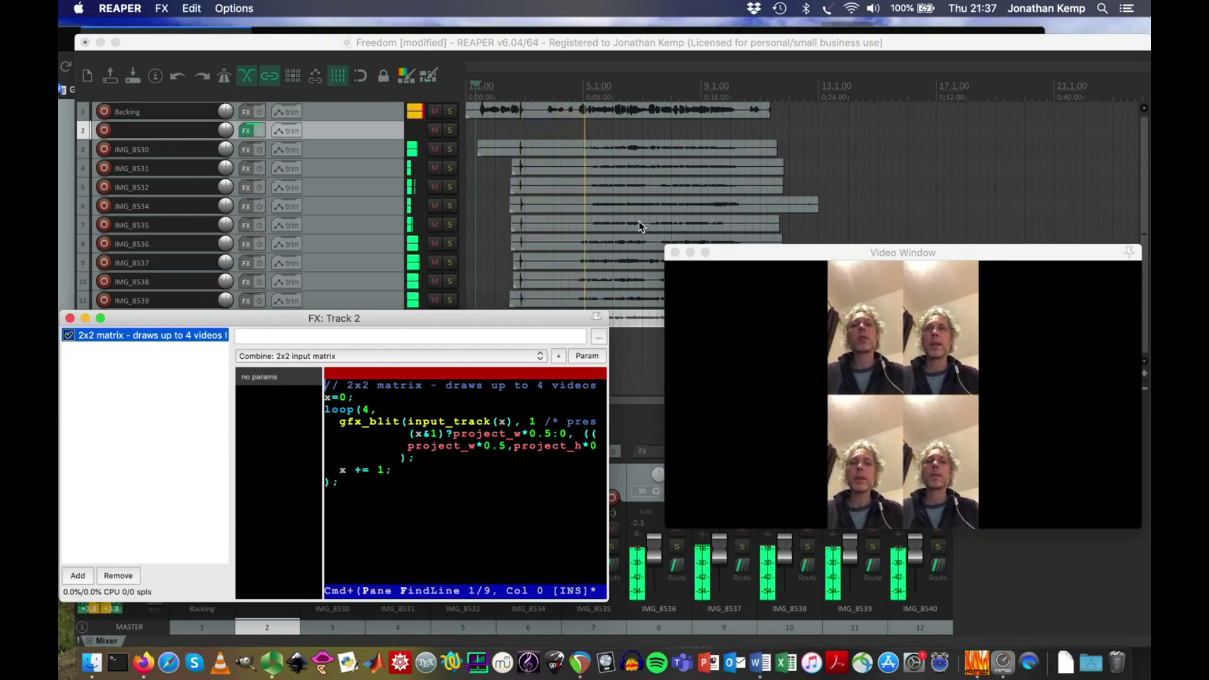
key(space)
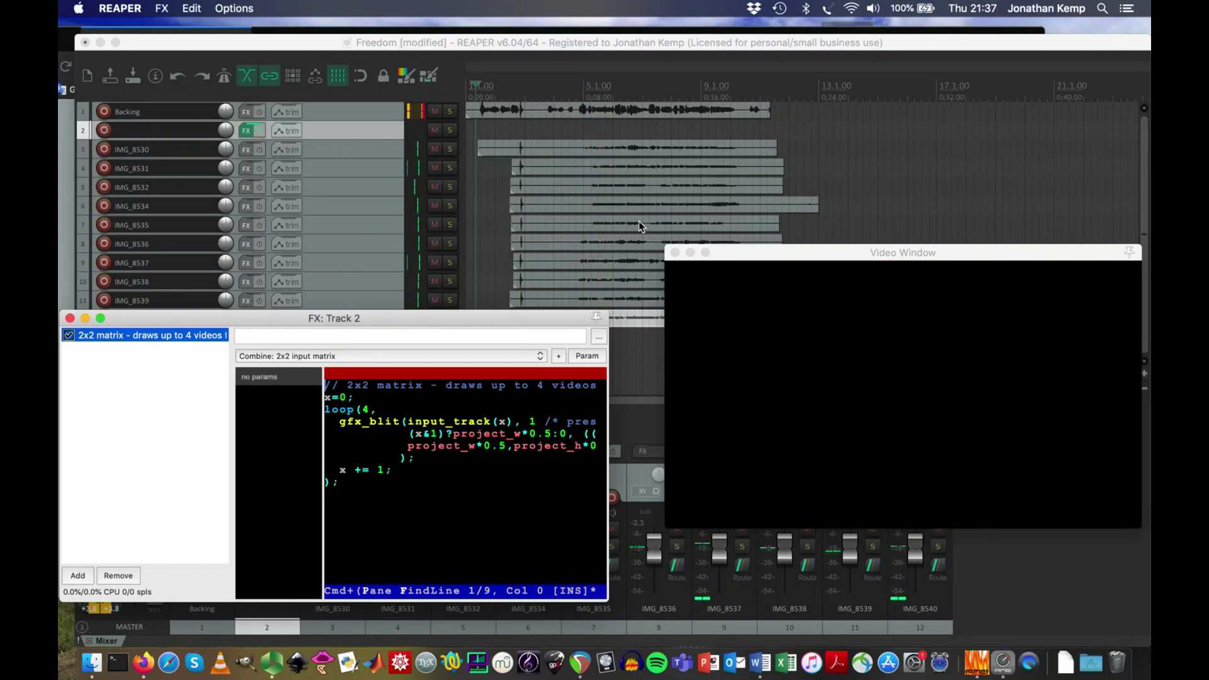
click(602, 86)
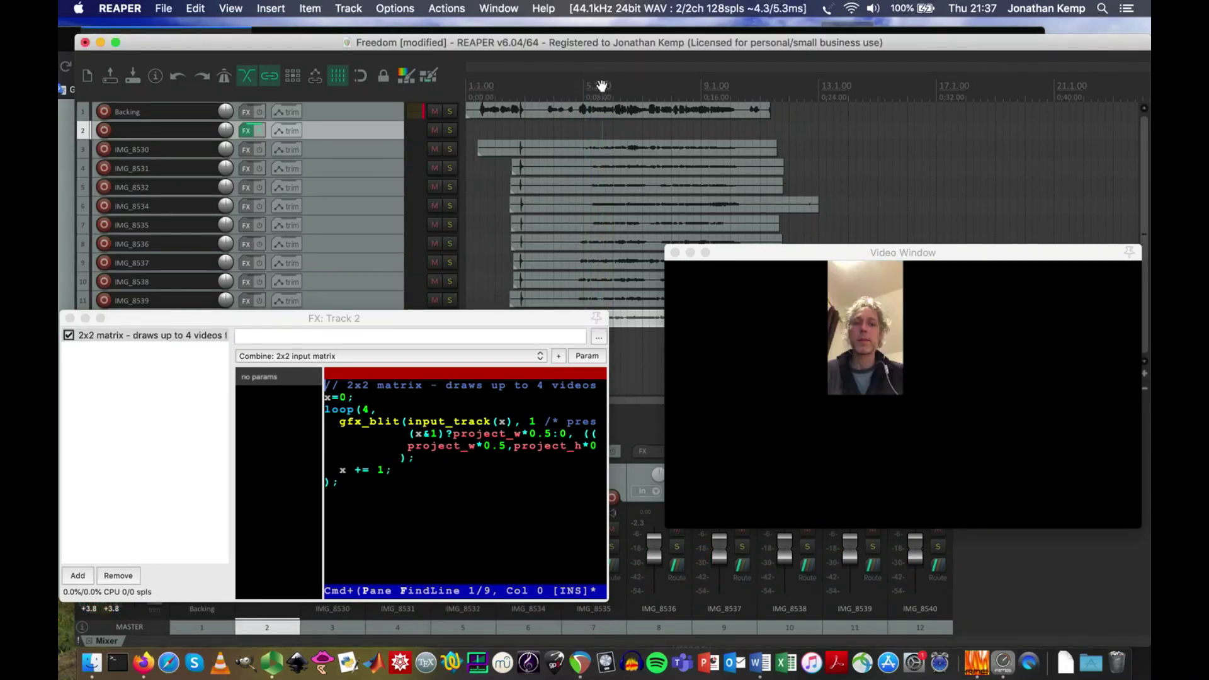
click(619, 86)
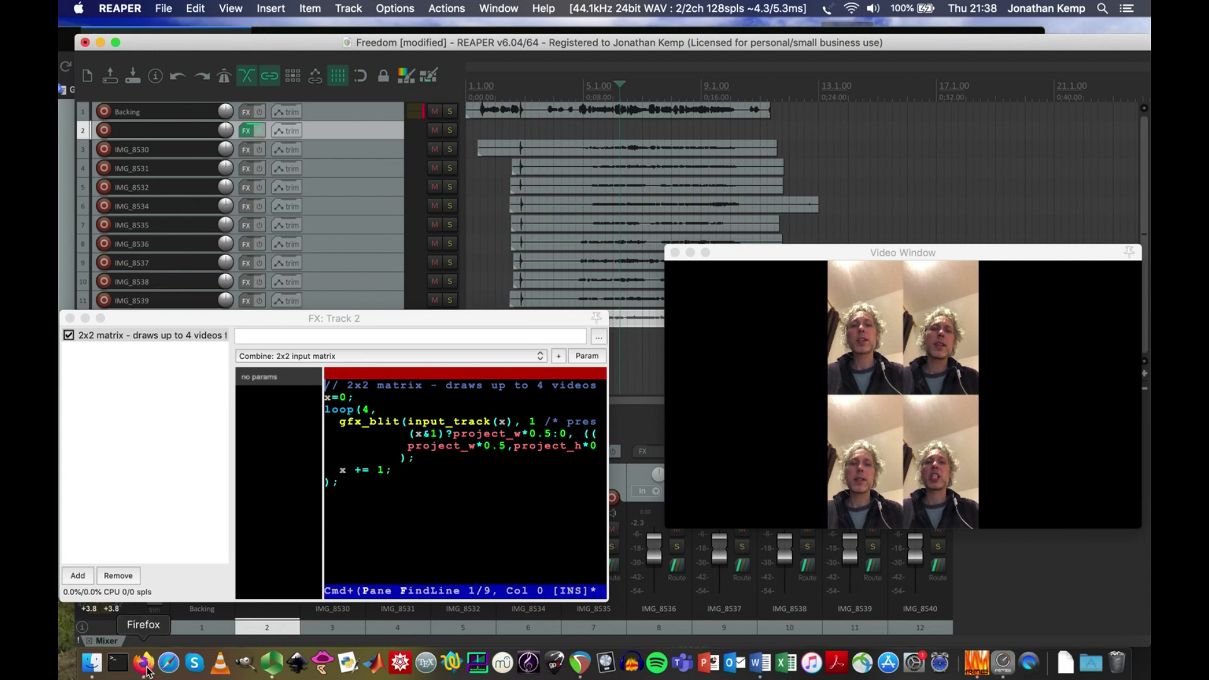
Copy the 'grid of portrait videos' code from the Firefox forum post and return to REAPER.
click(146, 668)
click(372, 435)
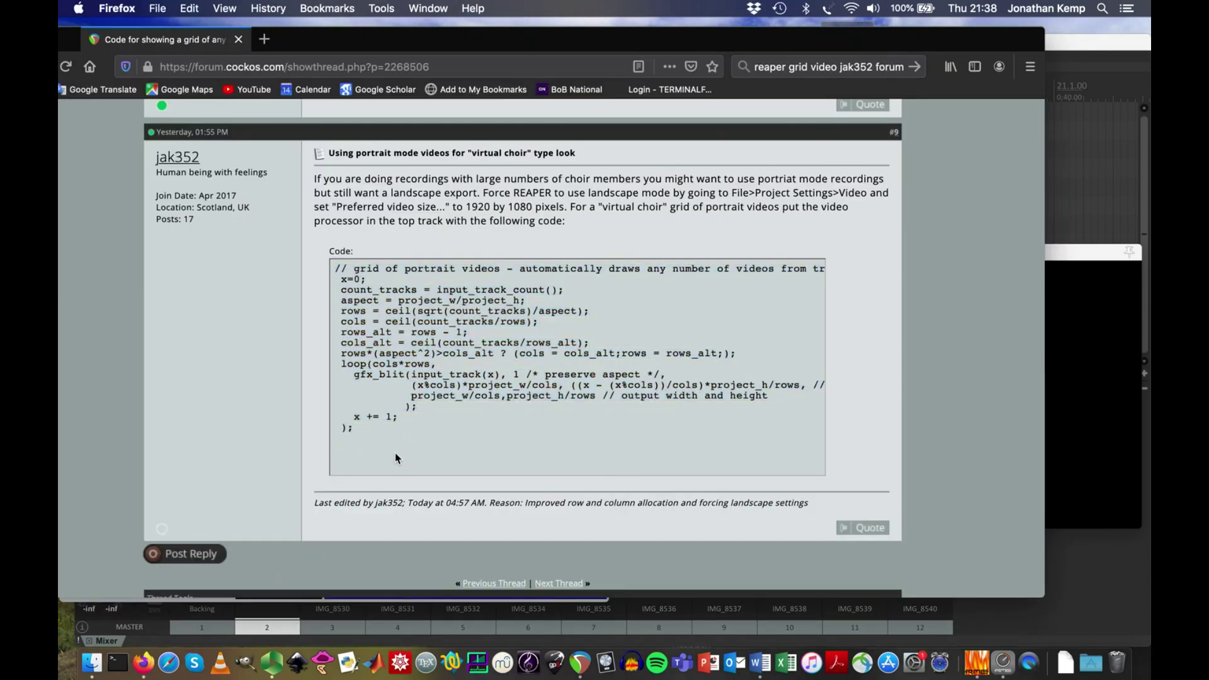
drag(360, 434, 328, 272)
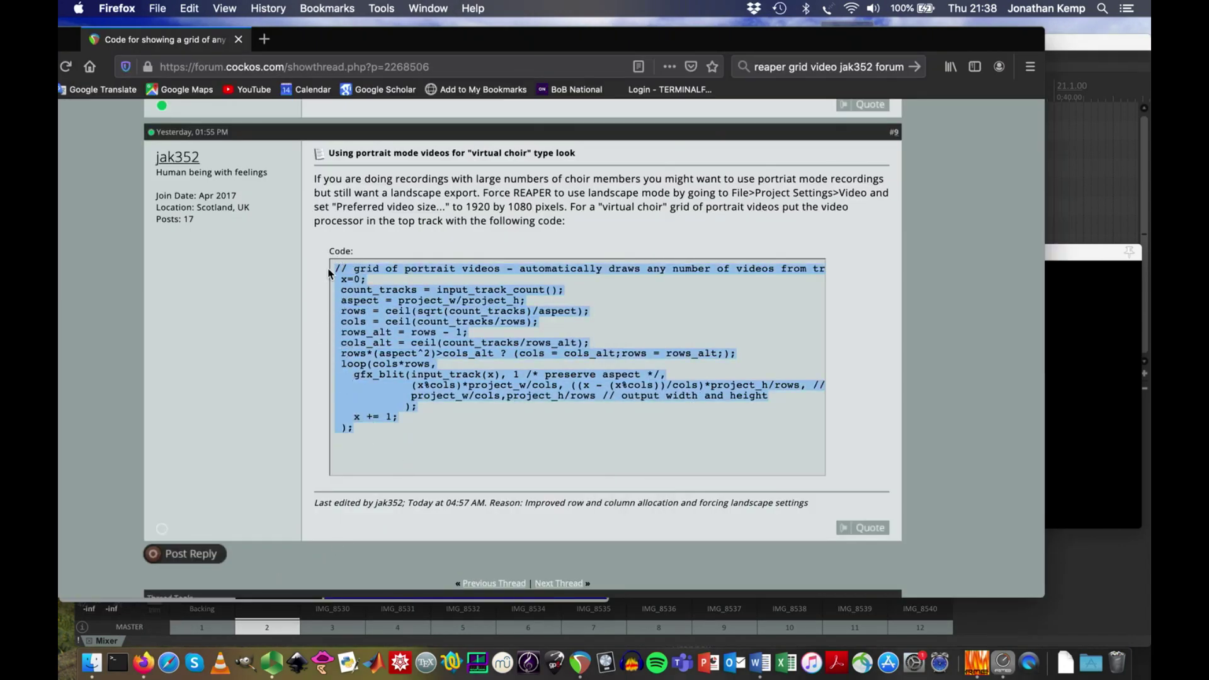
key(super+c)
click(580, 665)
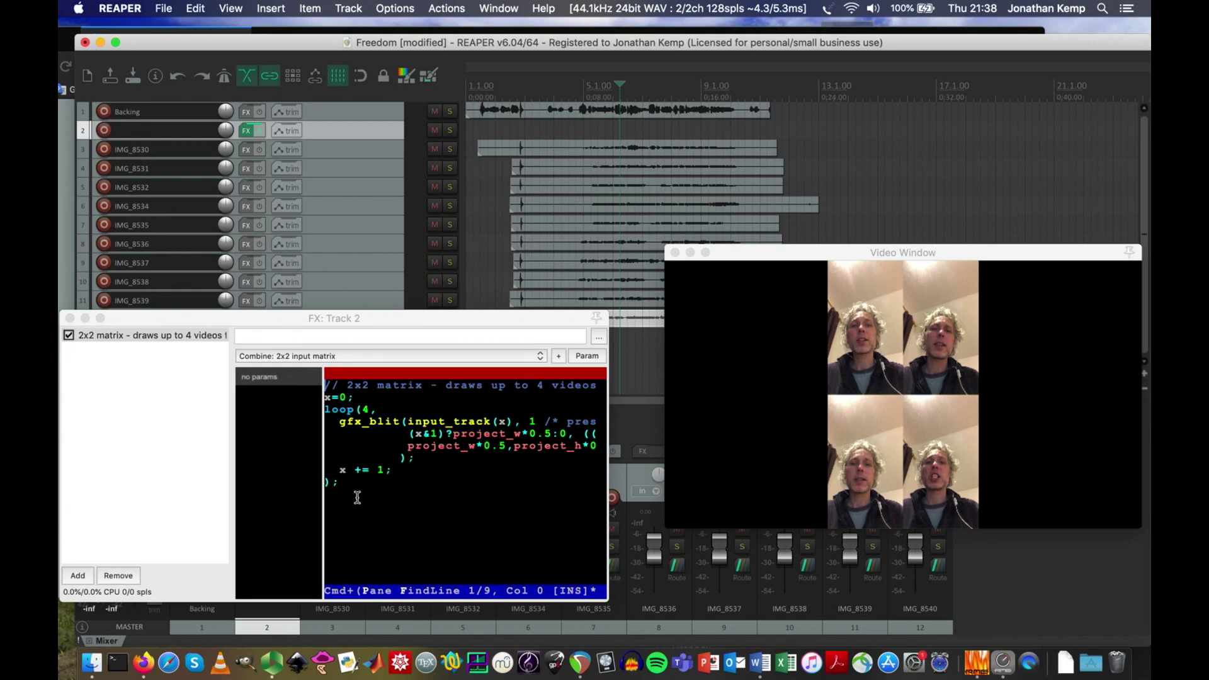
Paste the portrait-grid script over track 2's 2x2 matrix code and apply it with Cmd+S.
drag(357, 497, 317, 386)
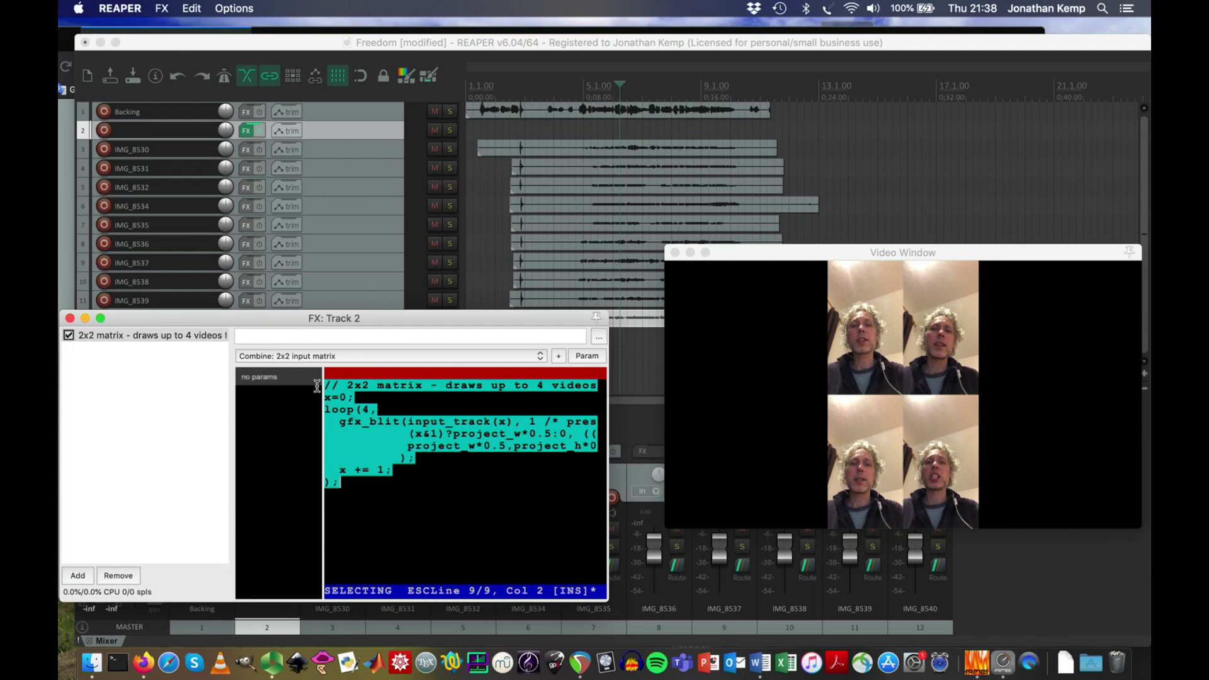
key(super+v)
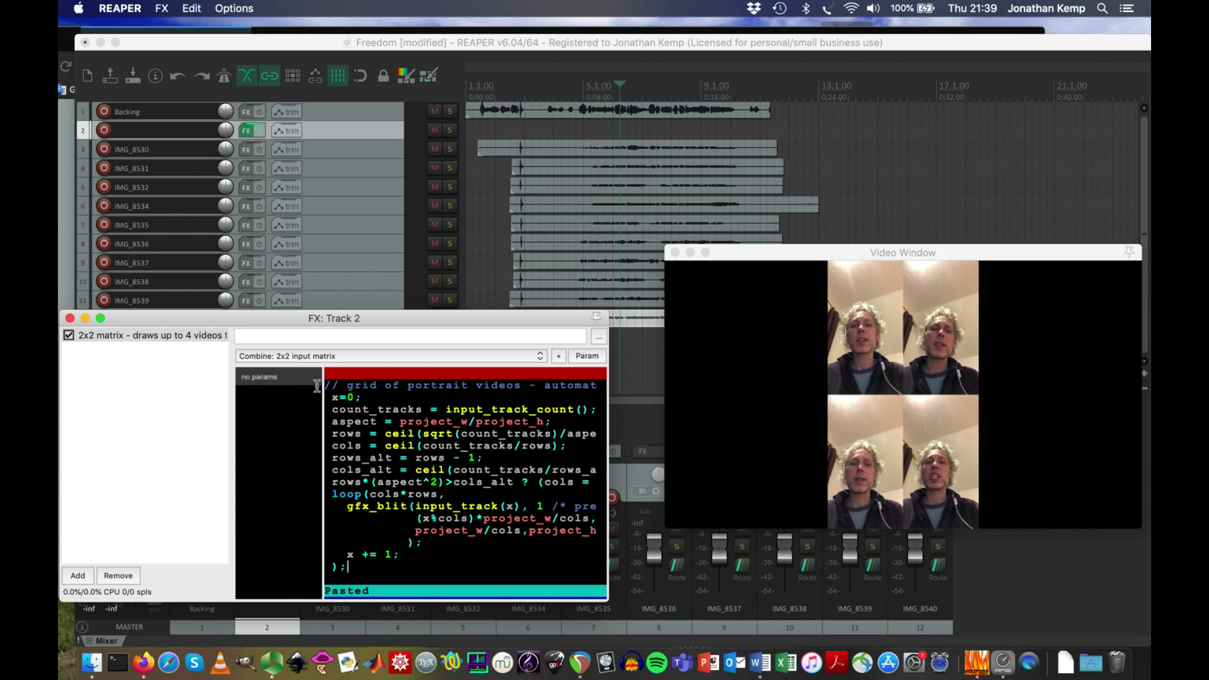
key(super+s)
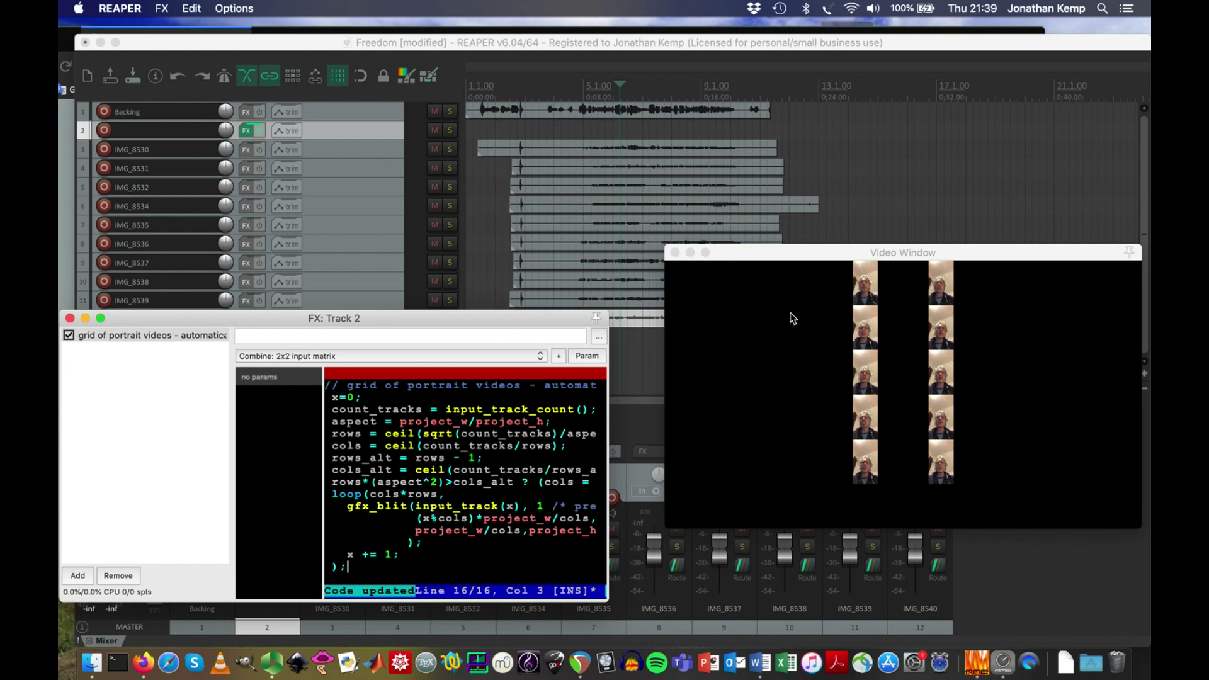
click(455, 48)
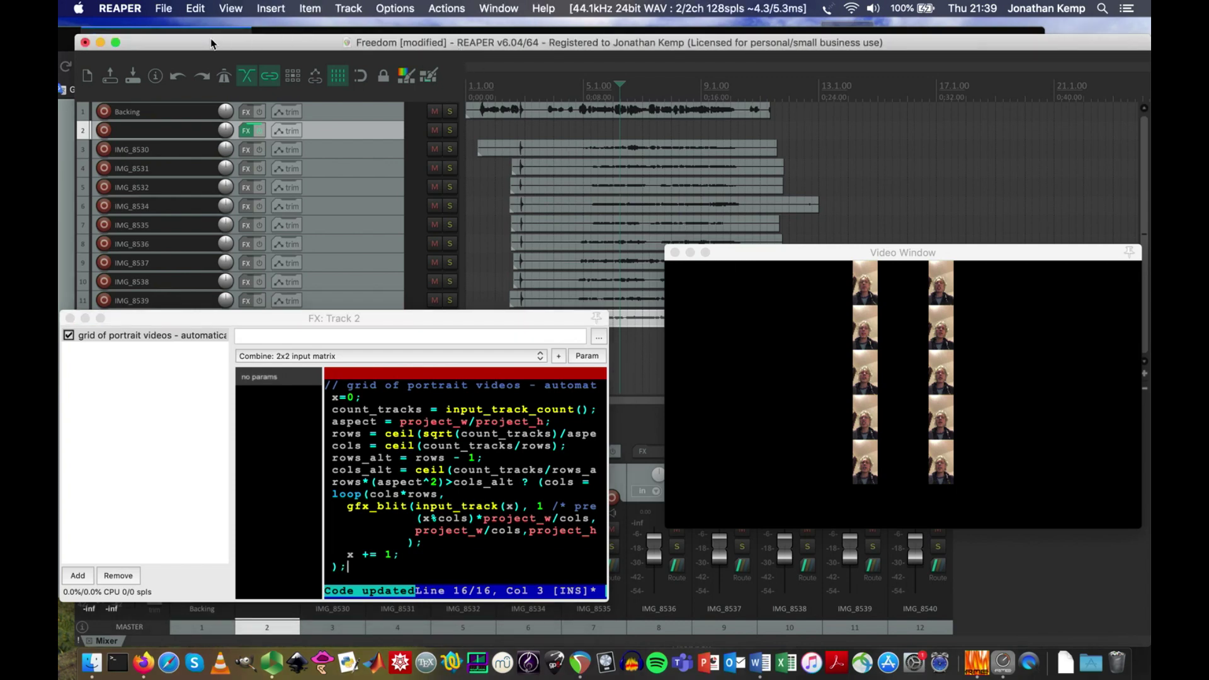
Set the preferred video size to 1920 x 1080 in Project settings' Video tab.
click(162, 8)
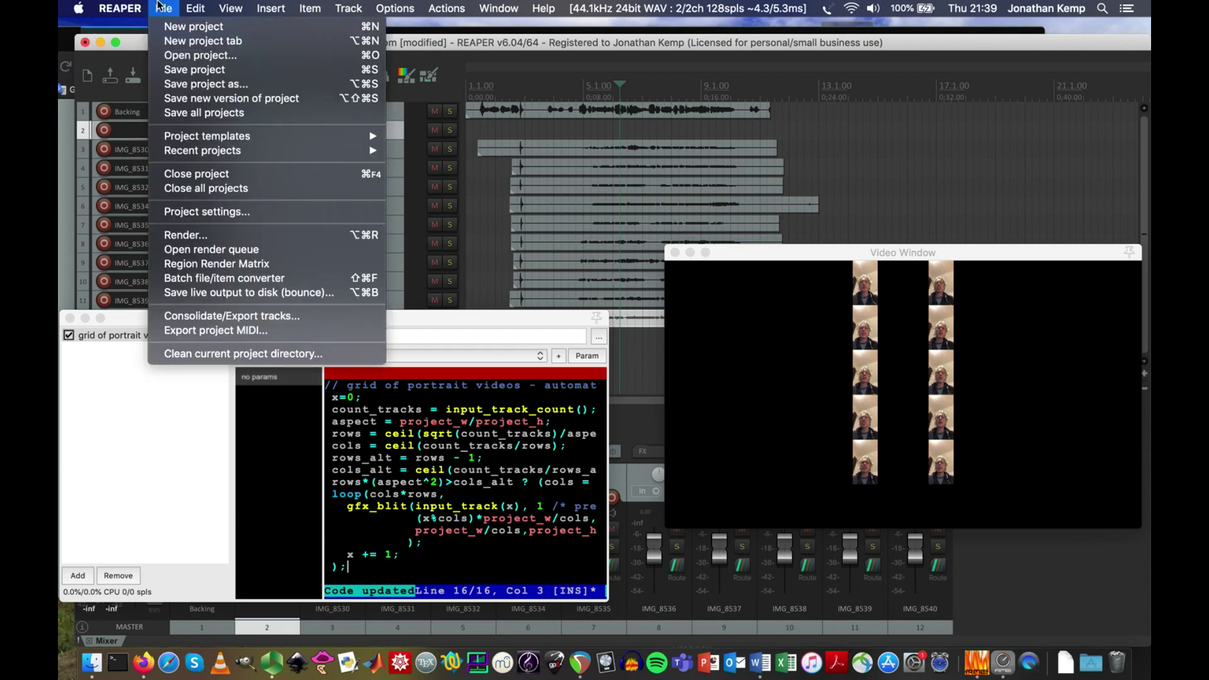
click(237, 211)
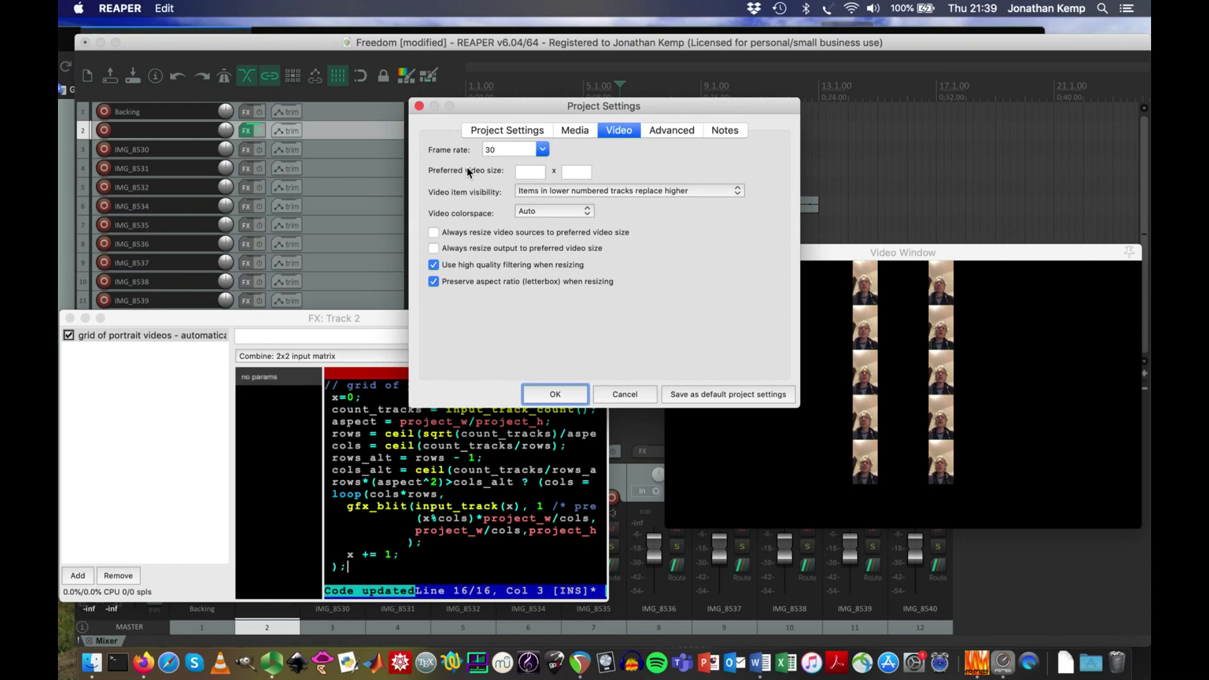
click(526, 172)
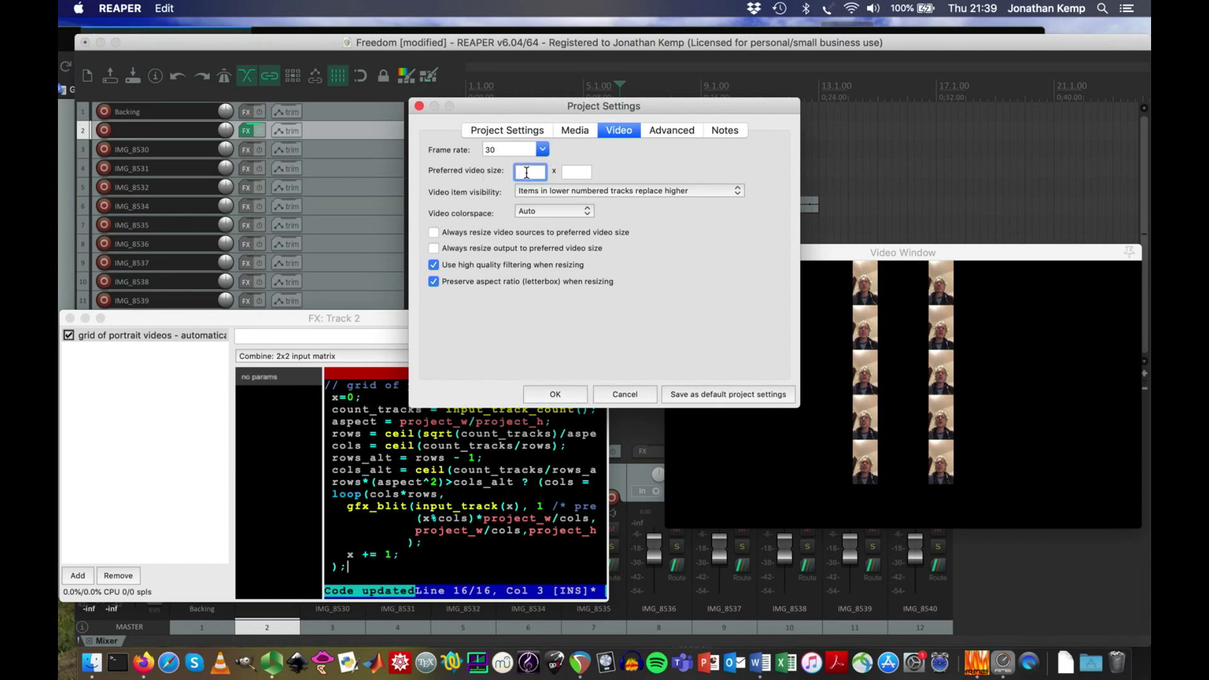
text(1920)
click(576, 173)
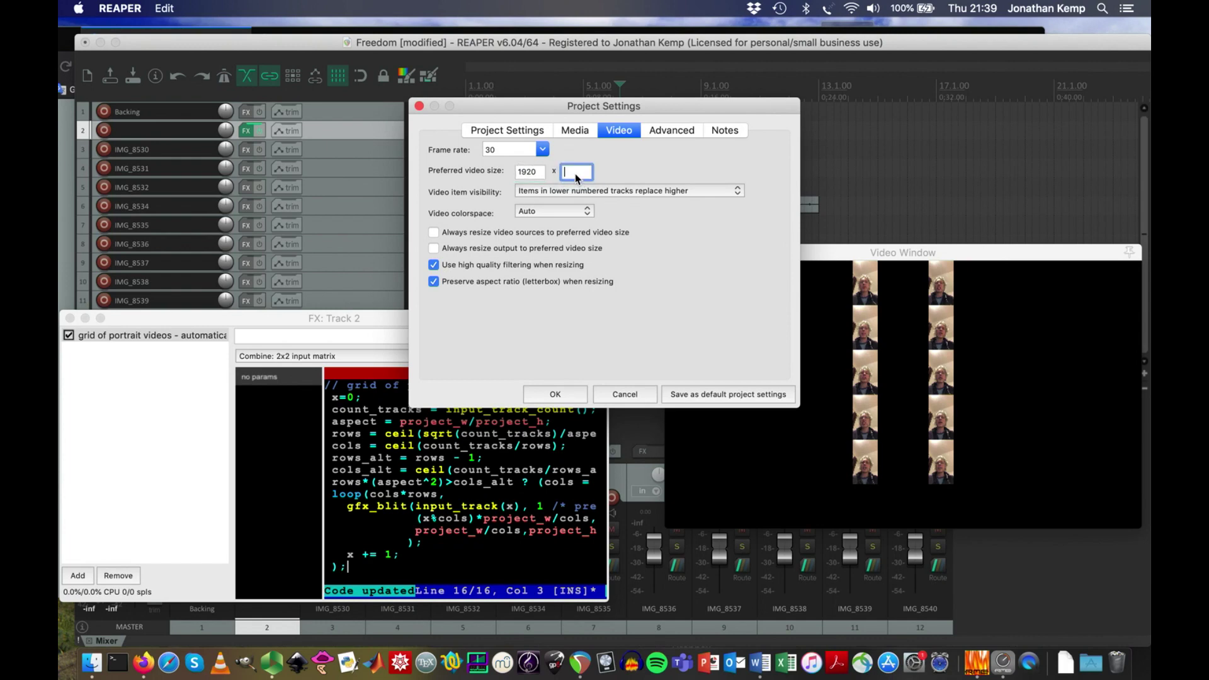
text(1080)
click(563, 399)
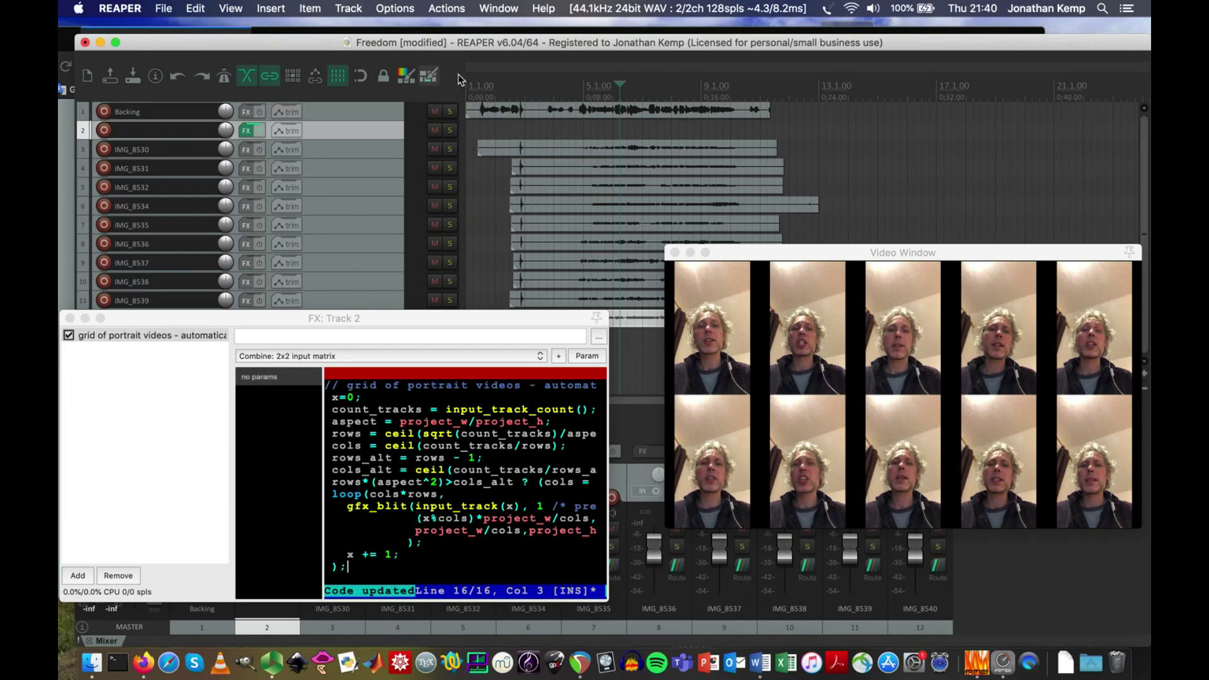
Mute the Backing track and move the video preview and track 2 FX windows aside.
click(436, 113)
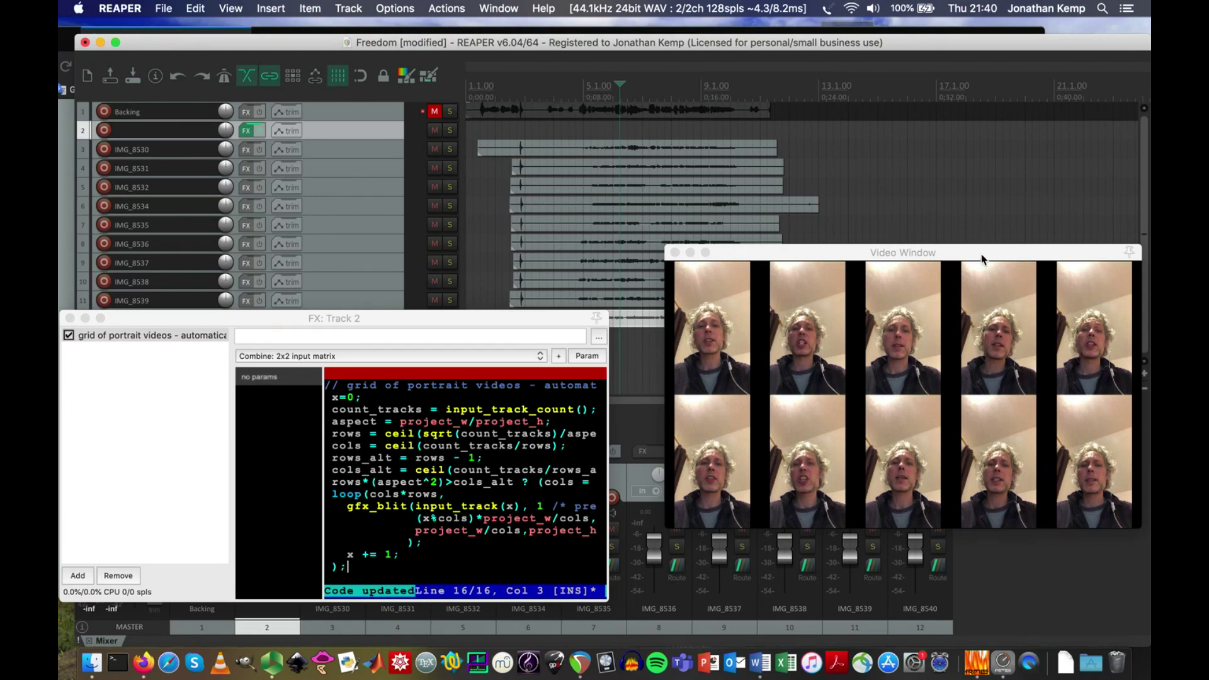
drag(982, 252, 944, 471)
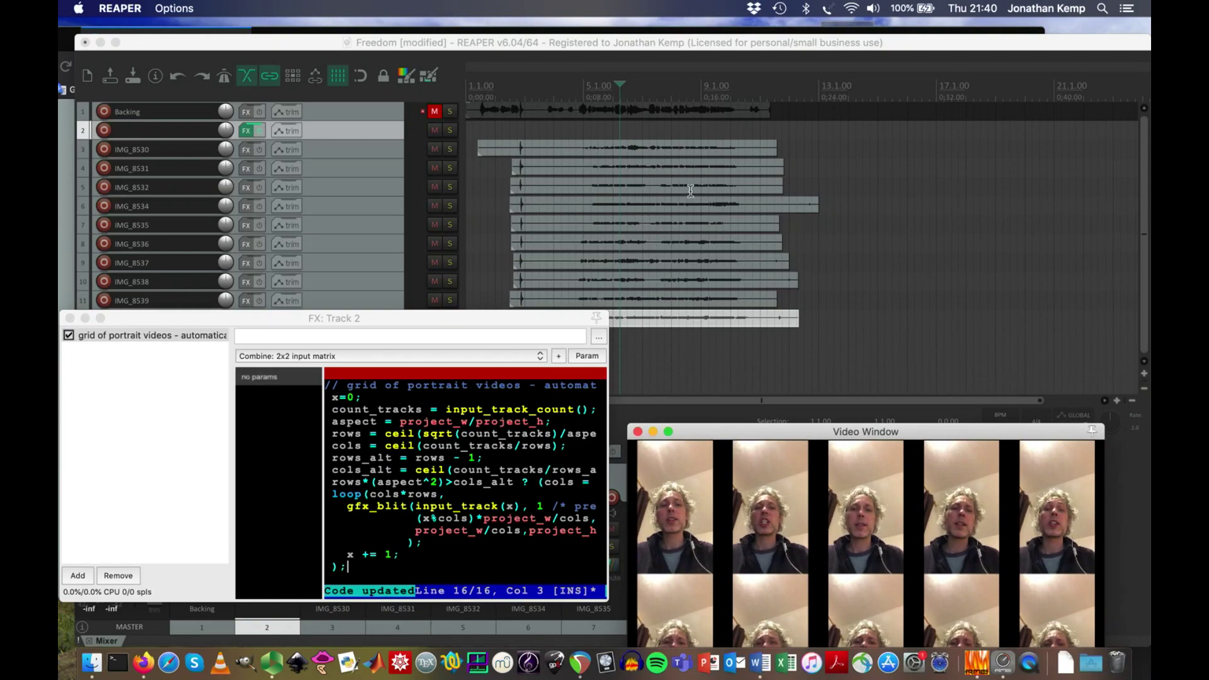
drag(497, 319, 679, 514)
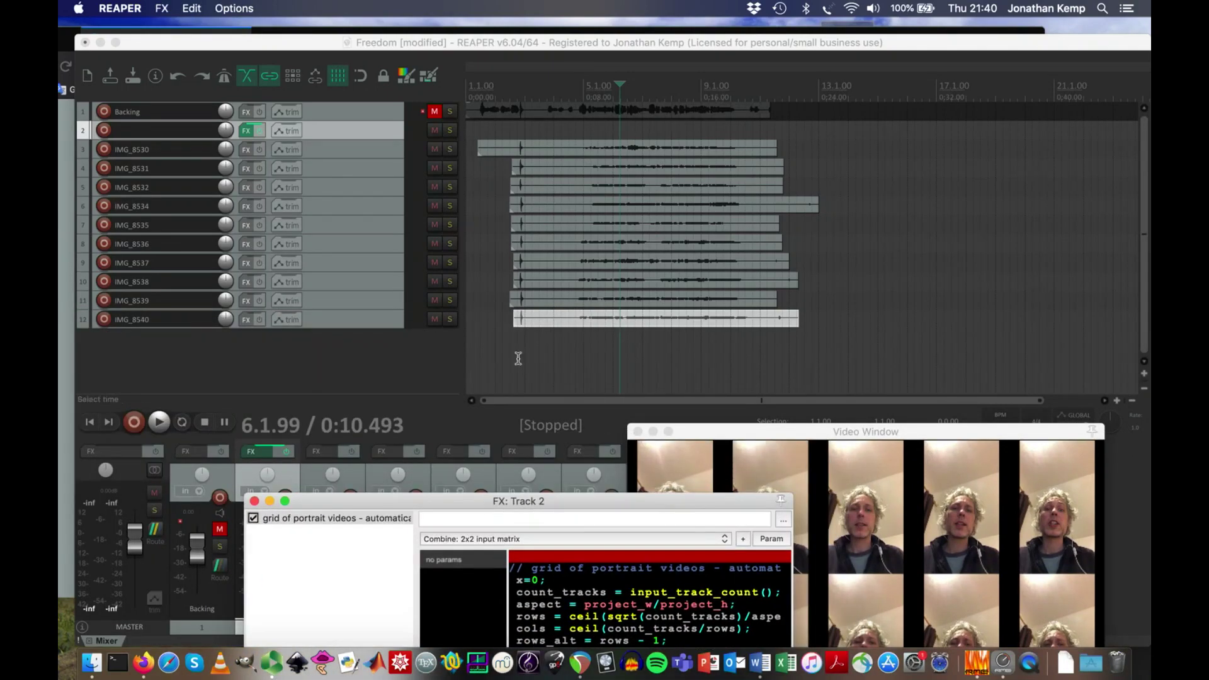
click(210, 371)
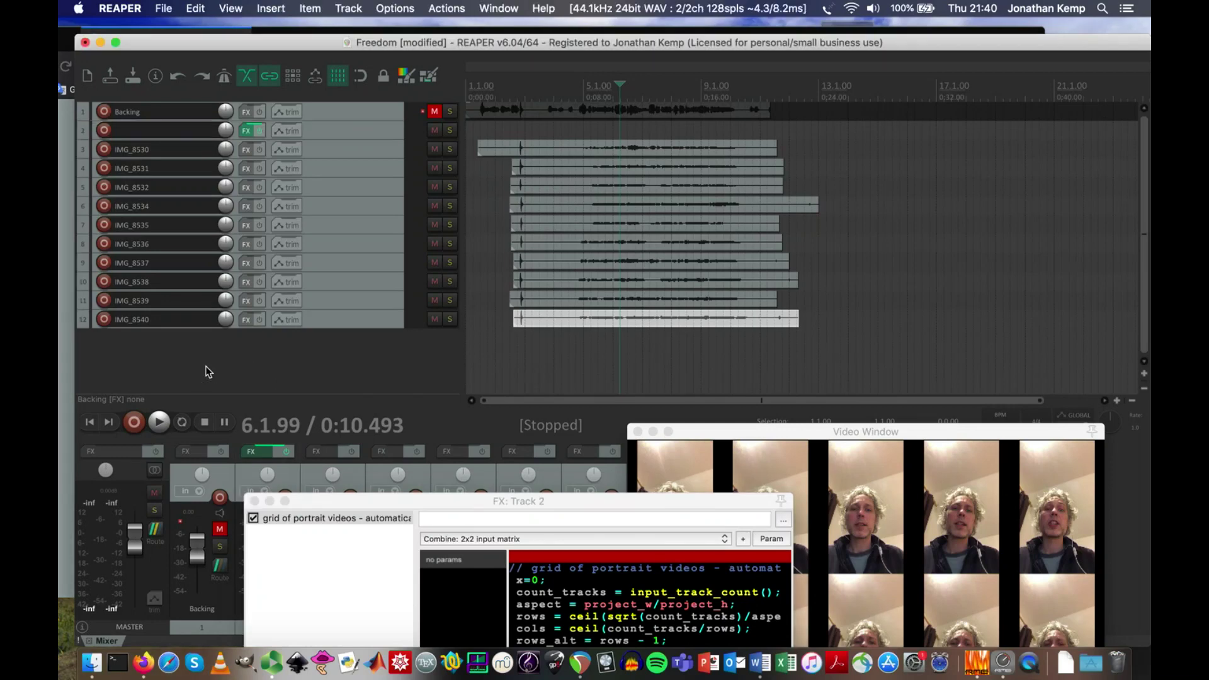
Add ReaVerb to the master FX with the sweetverbo preset and wet level near -20.8 dB.
click(113, 452)
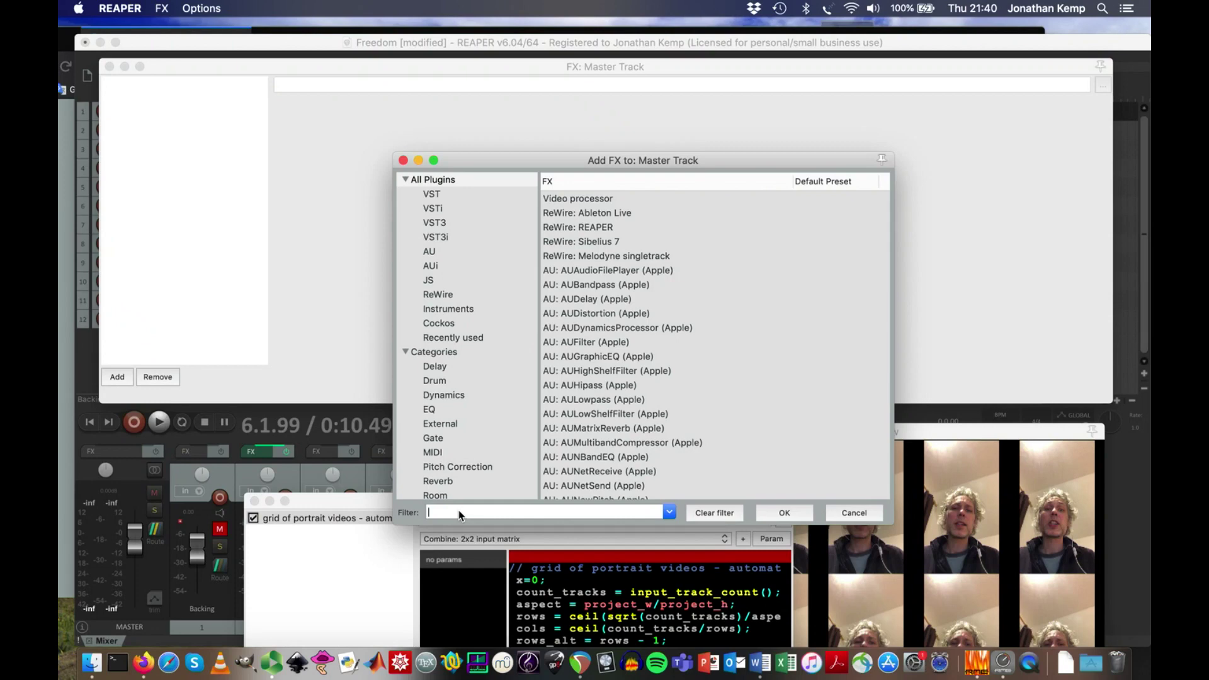
text(verb)
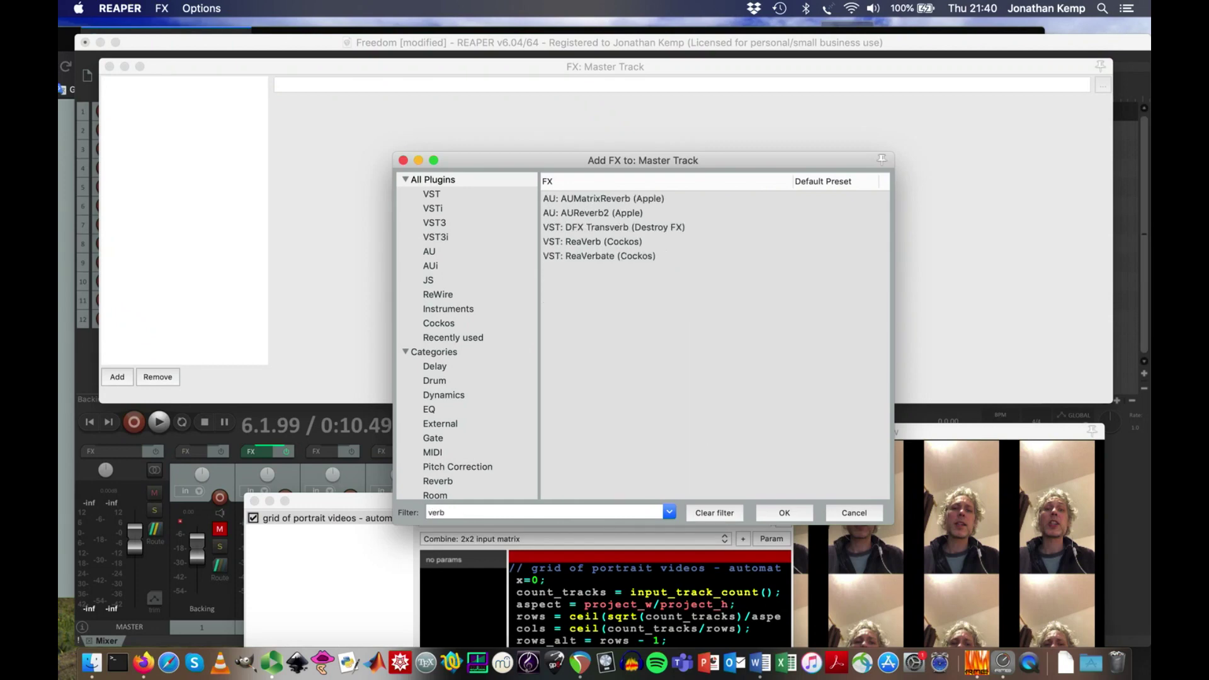
double_click(596, 247)
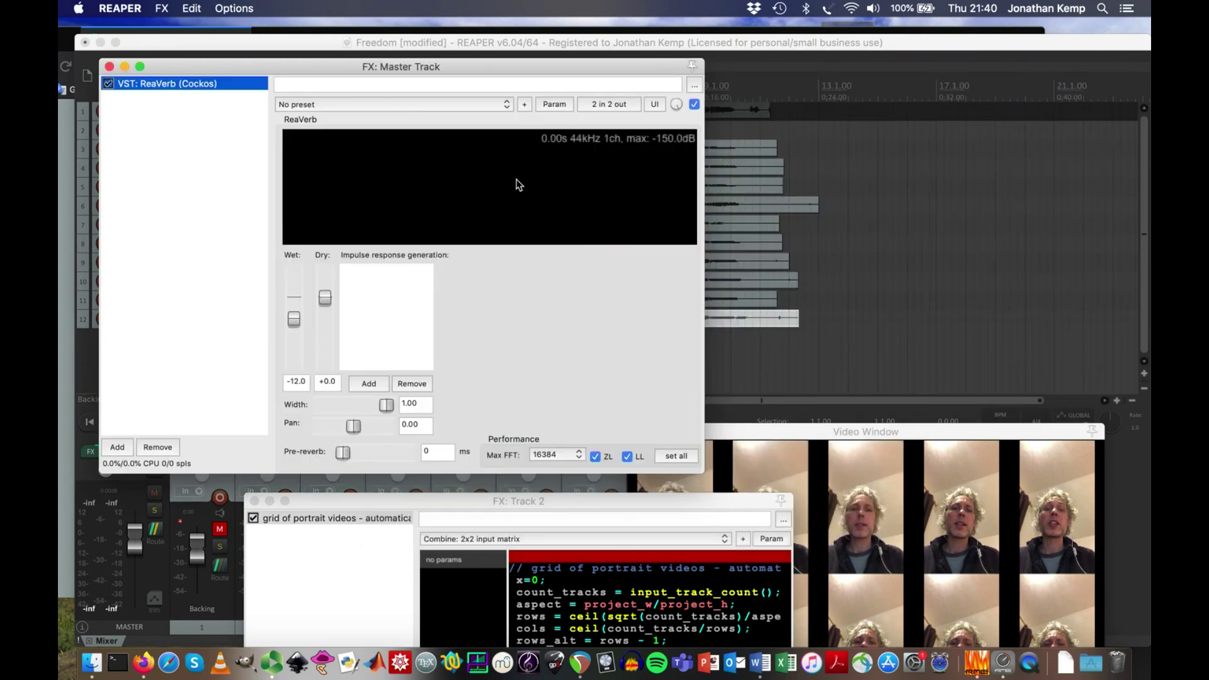
click(479, 104)
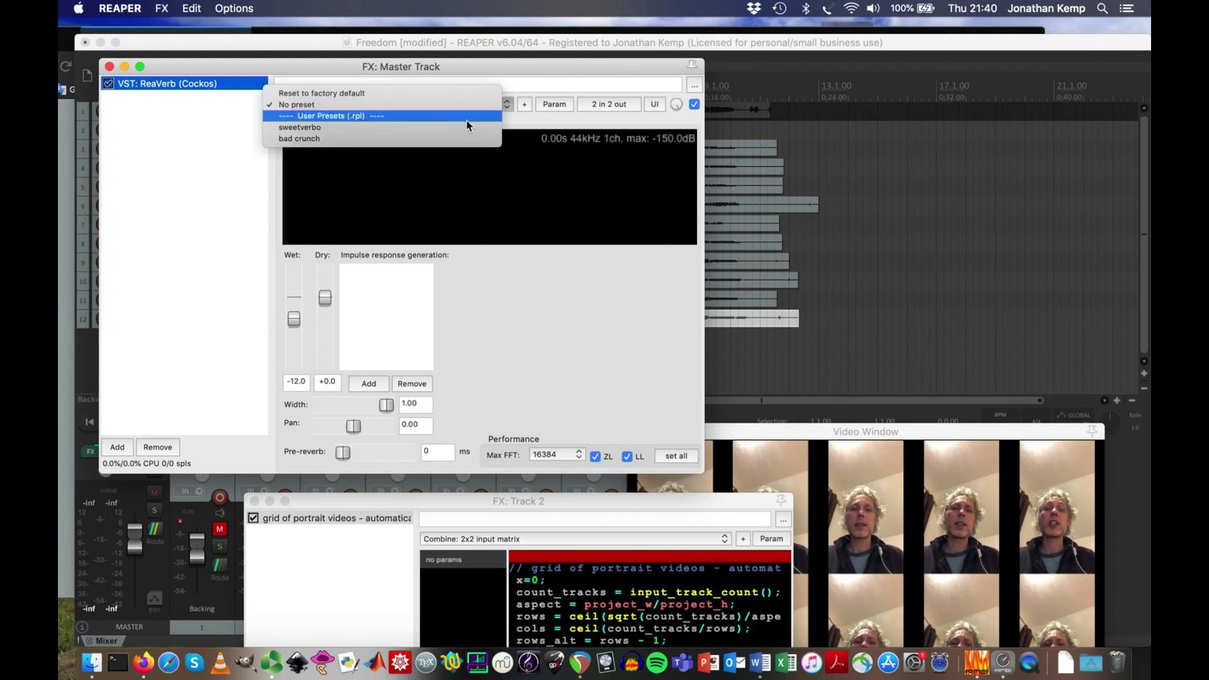
click(461, 130)
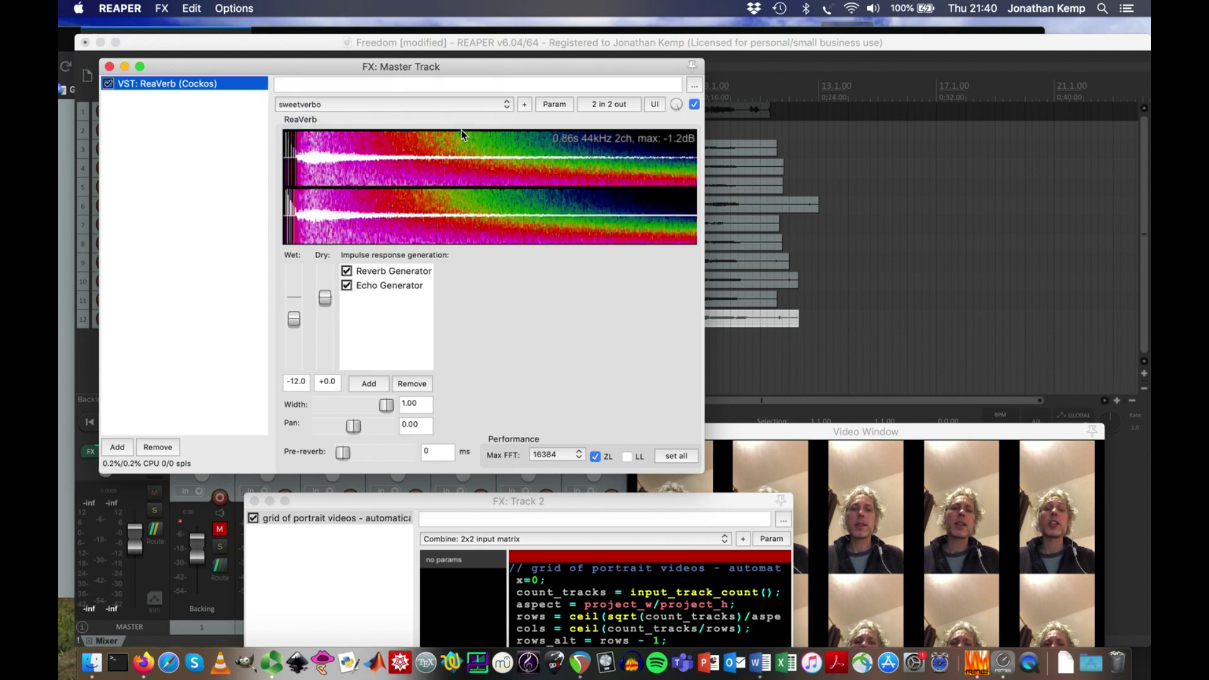
drag(453, 66, 517, 156)
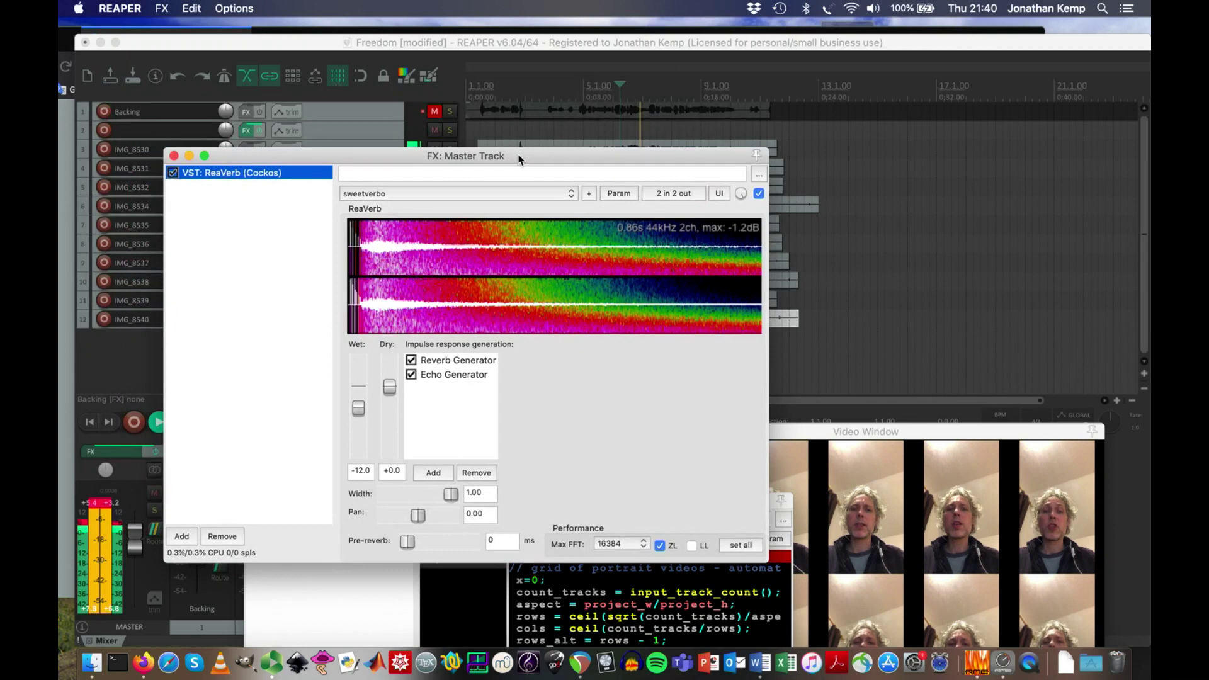
drag(358, 408, 358, 428)
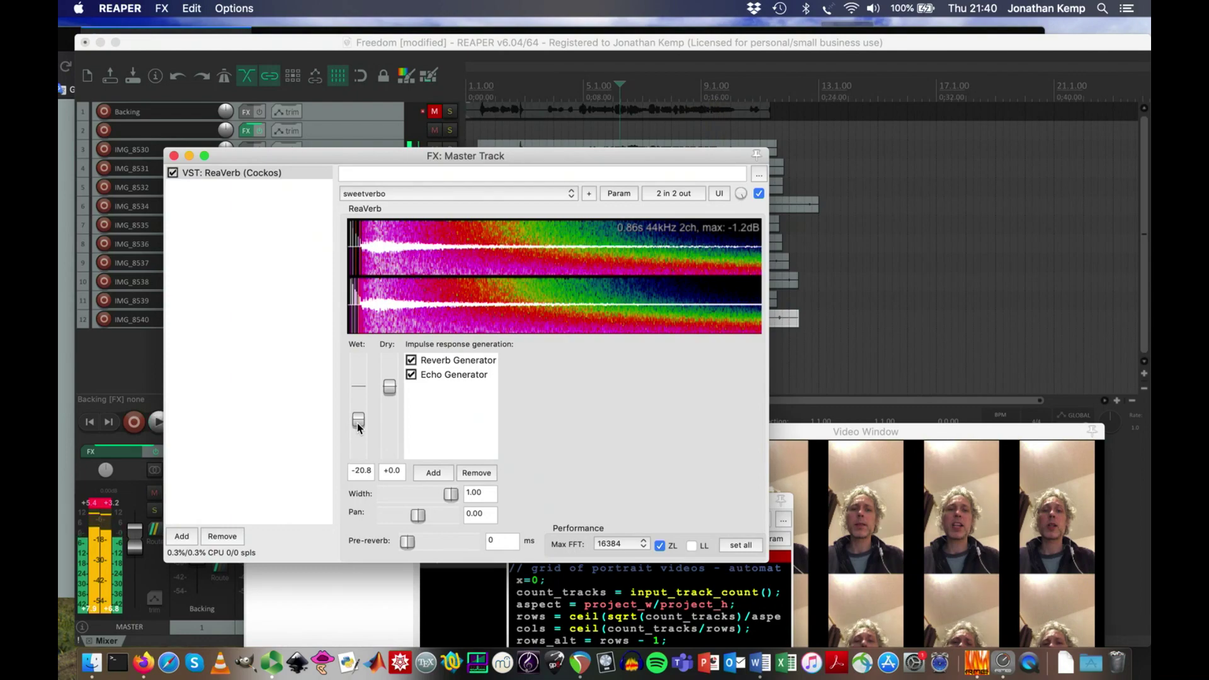
Close the master FX window, reposition the preview windows, and drag a rough time selection over the song.
click(174, 156)
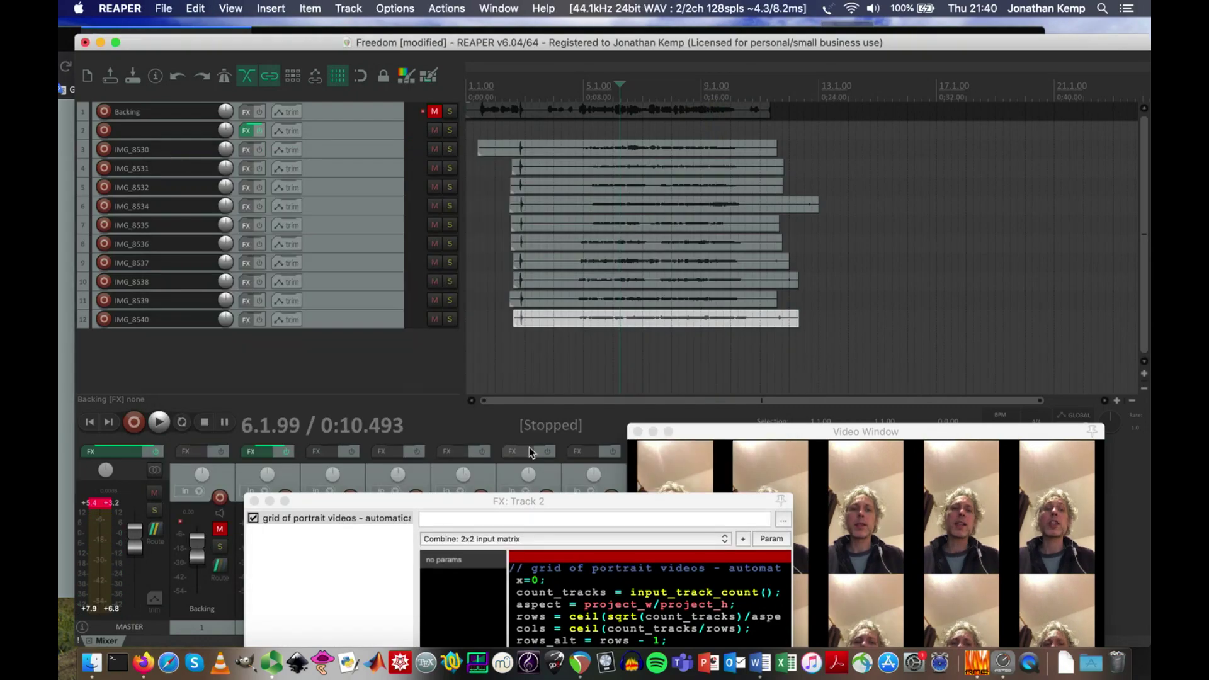
drag(707, 431, 787, 351)
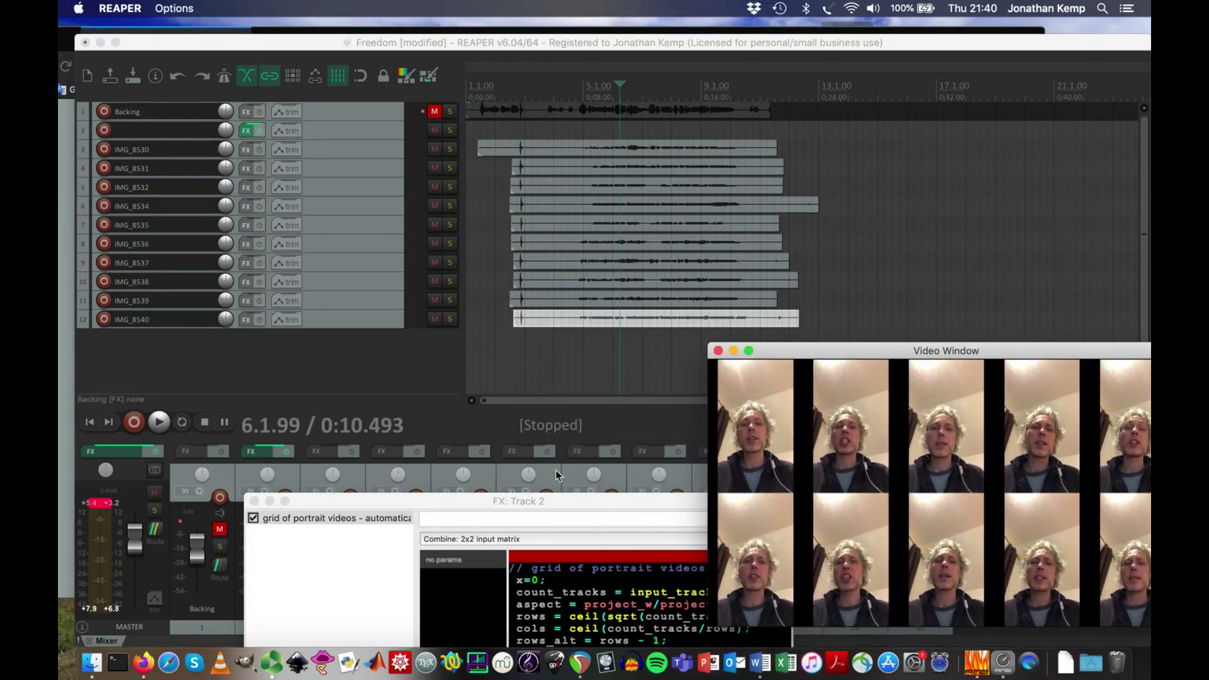
drag(552, 506, 520, 515)
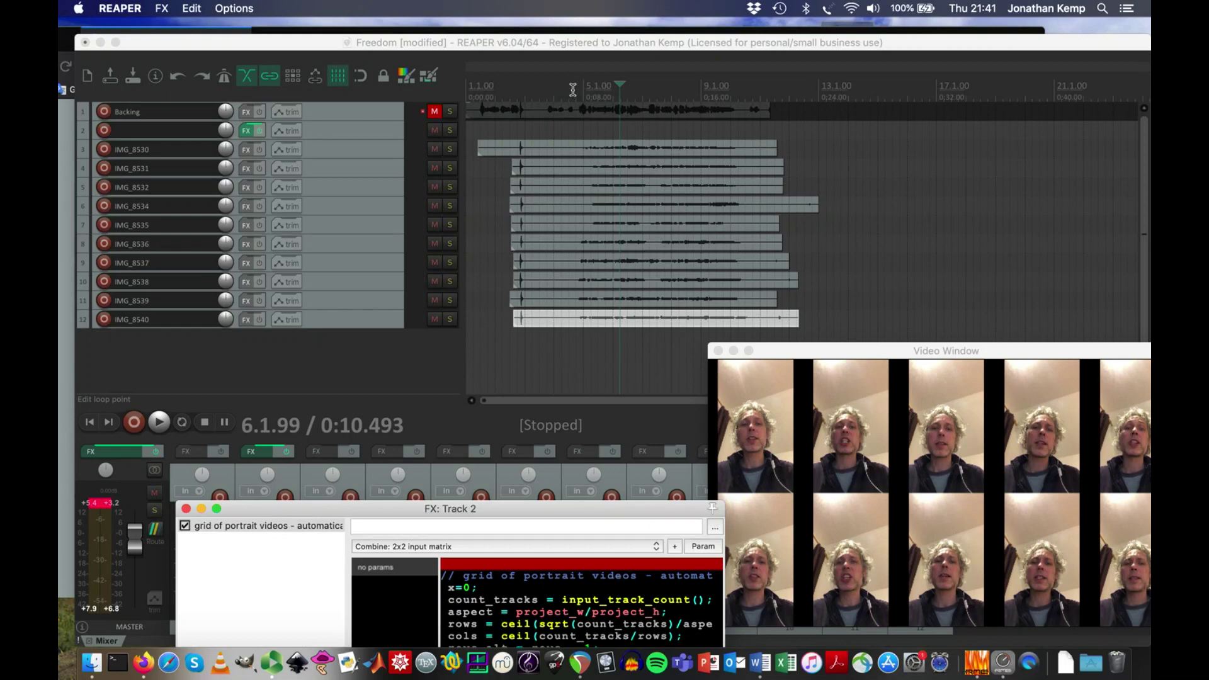
drag(573, 89, 751, 98)
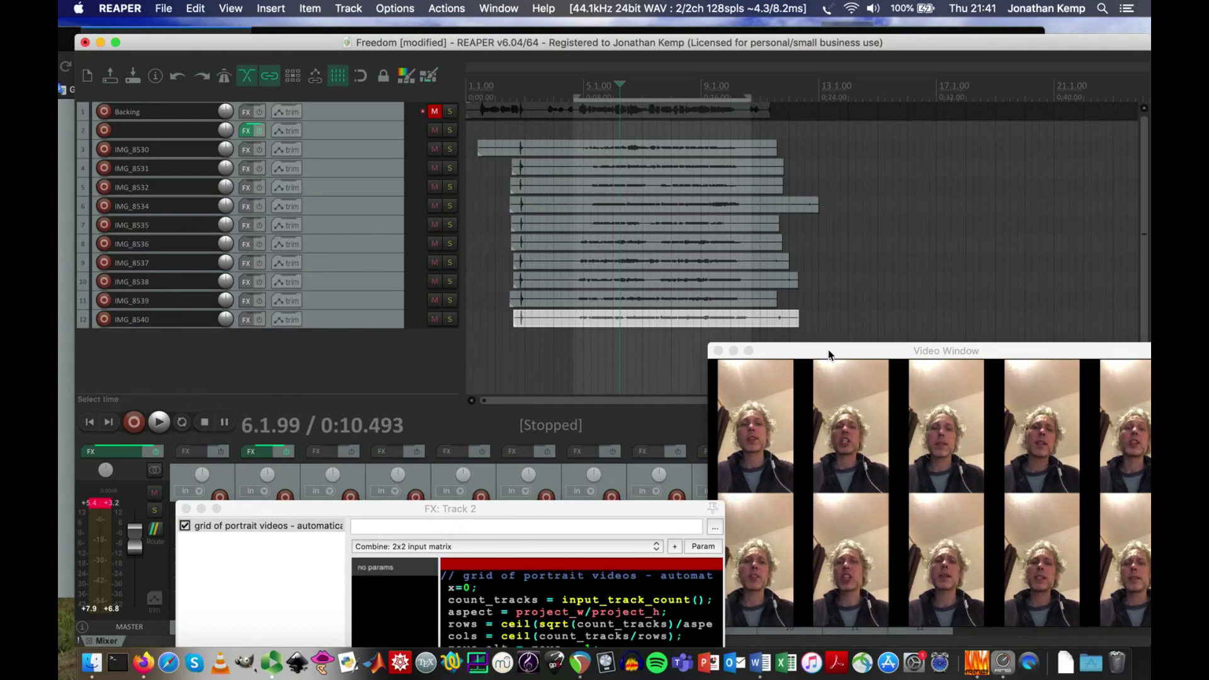
drag(829, 351, 783, 488)
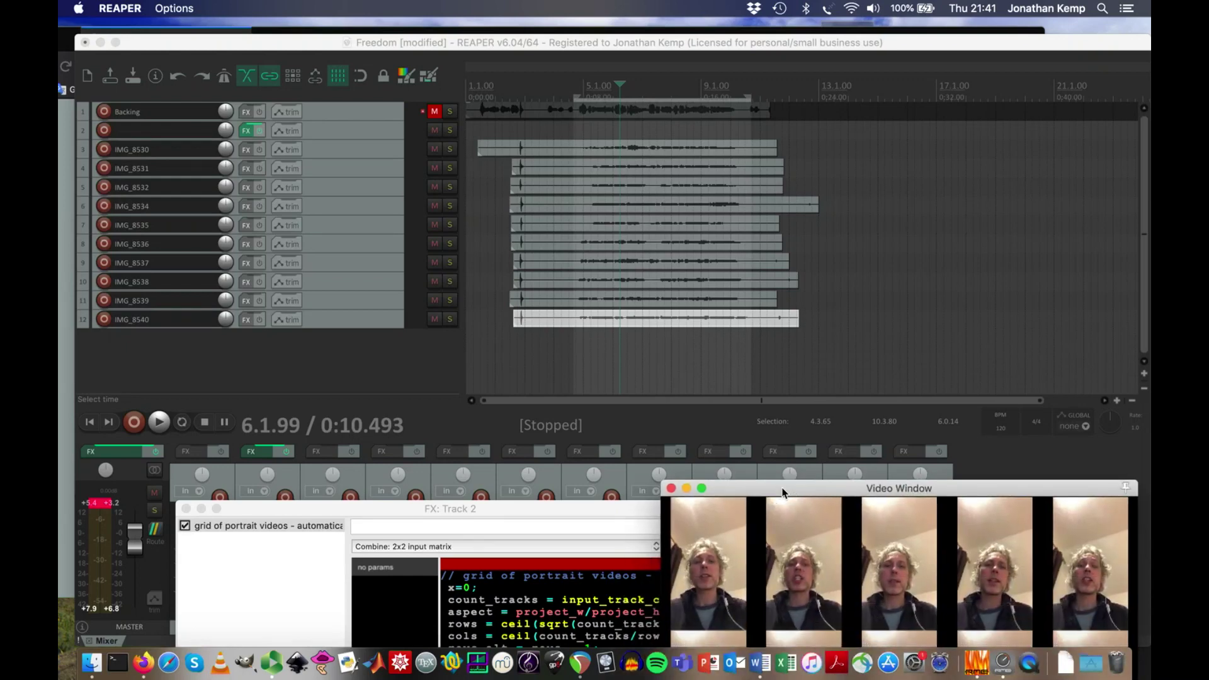
Zoom in and adjust the time selection edges to 4.4.03 through 11.3.95.
click(1116, 400)
click(1116, 400)
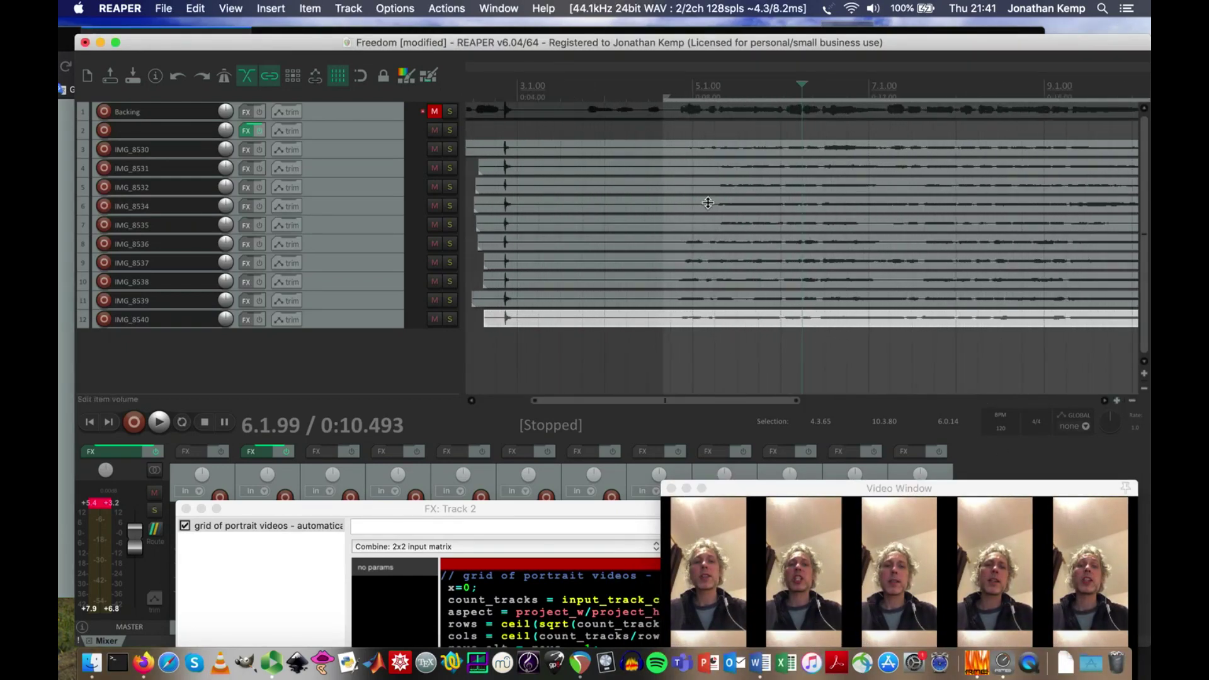
drag(663, 97, 671, 97)
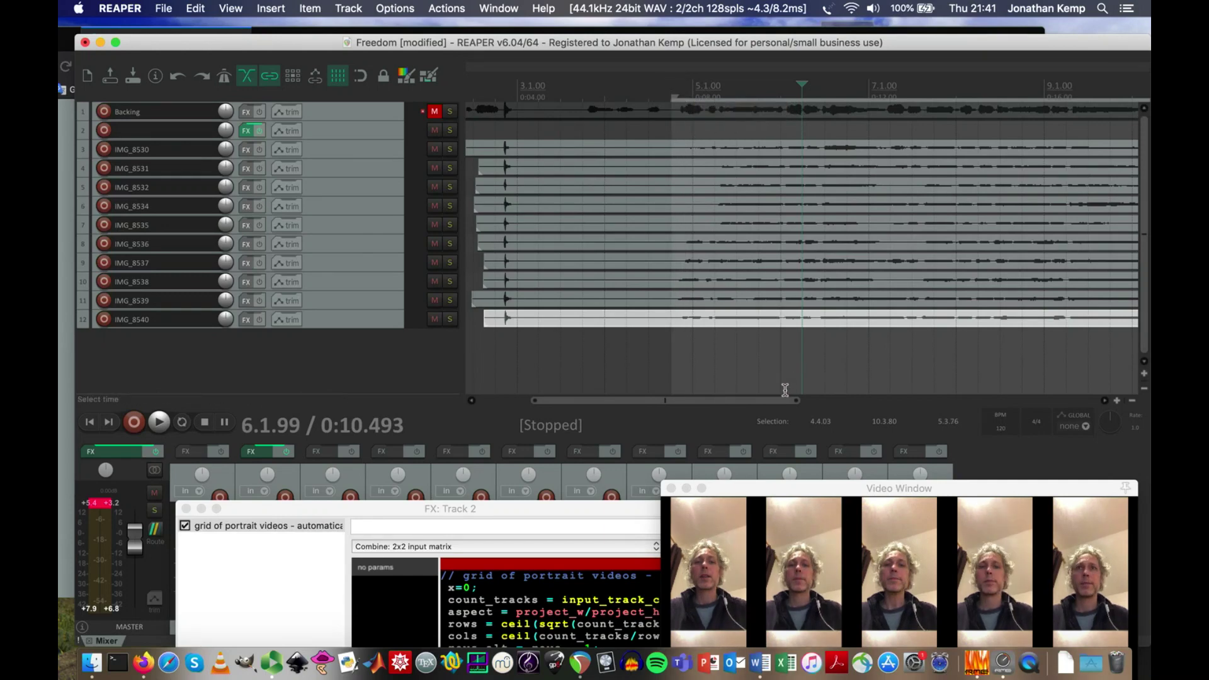
drag(785, 401, 869, 400)
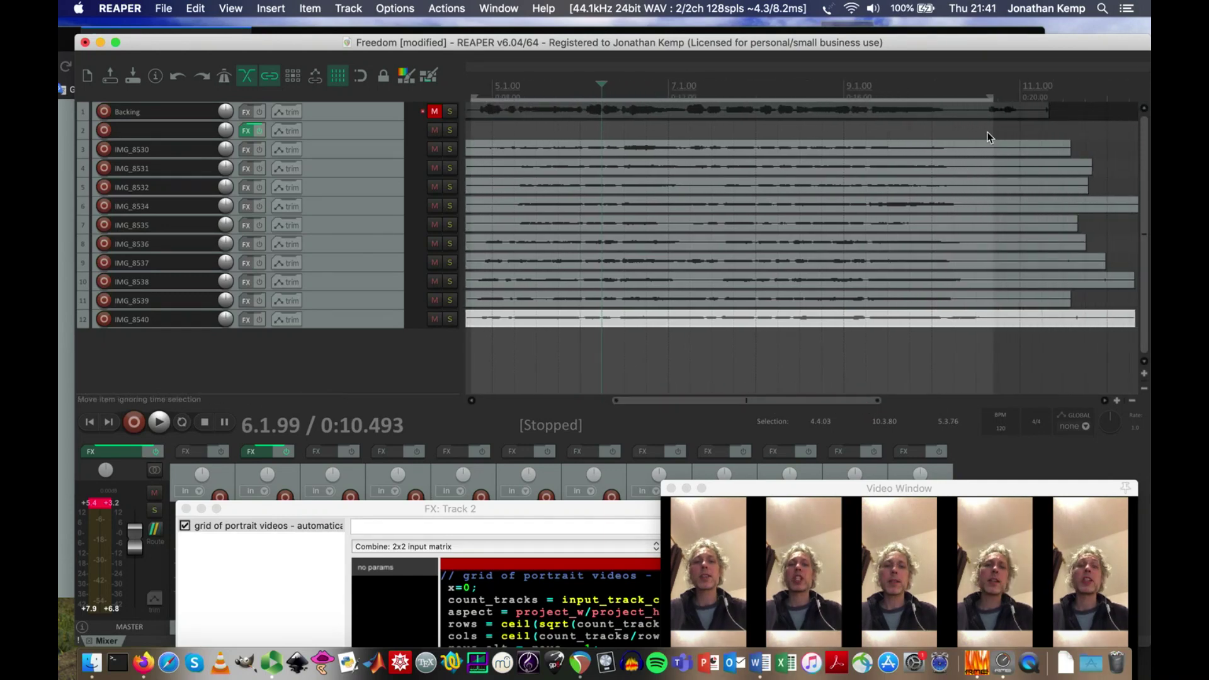
drag(993, 98, 1083, 100)
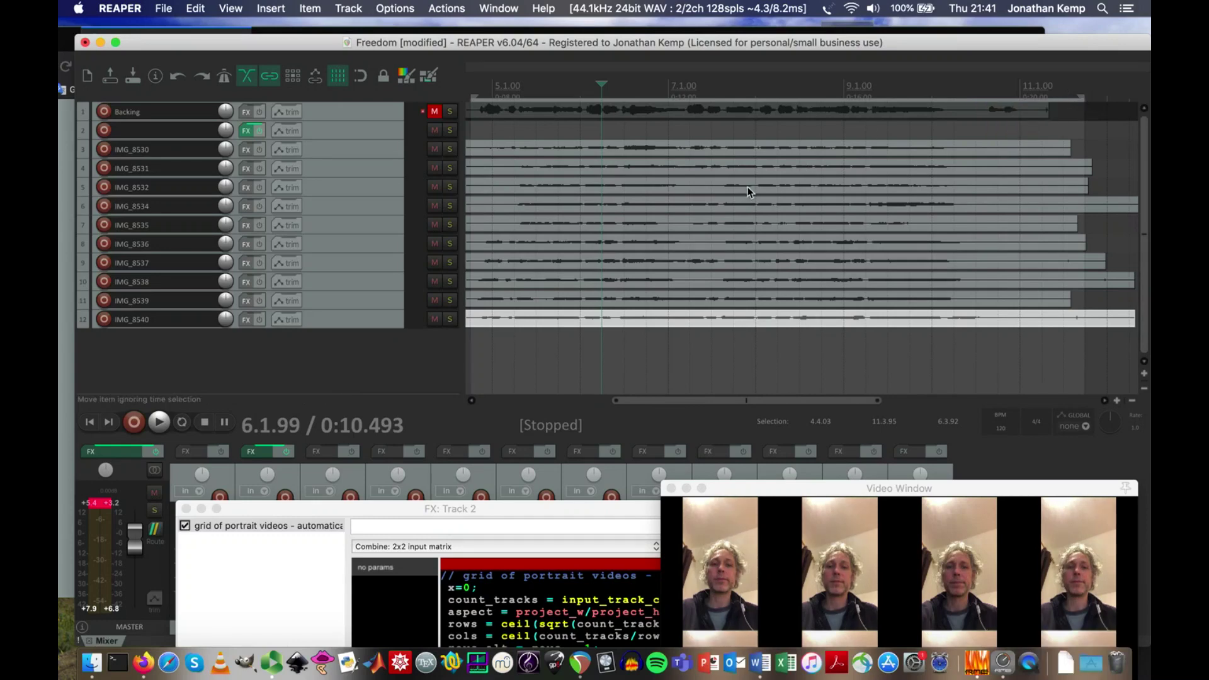
scroll(745, 189, down, 3)
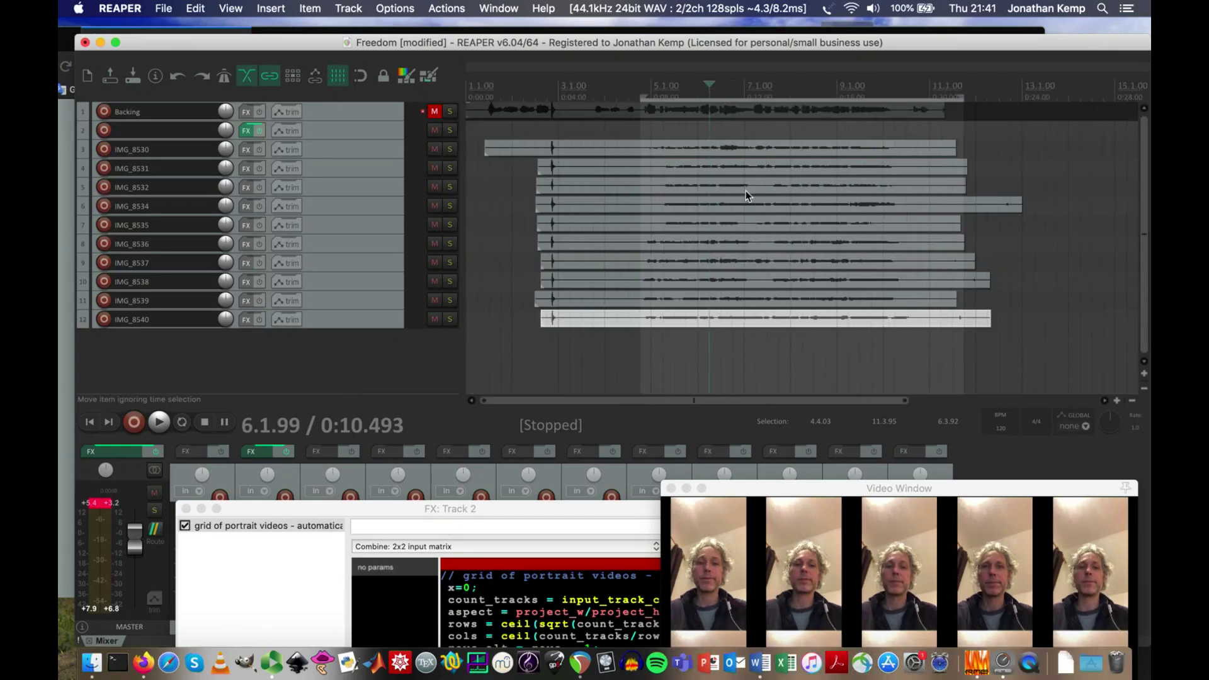
Play the selection from its start and stop it at 0:07.519.
click(631, 96)
key(space)
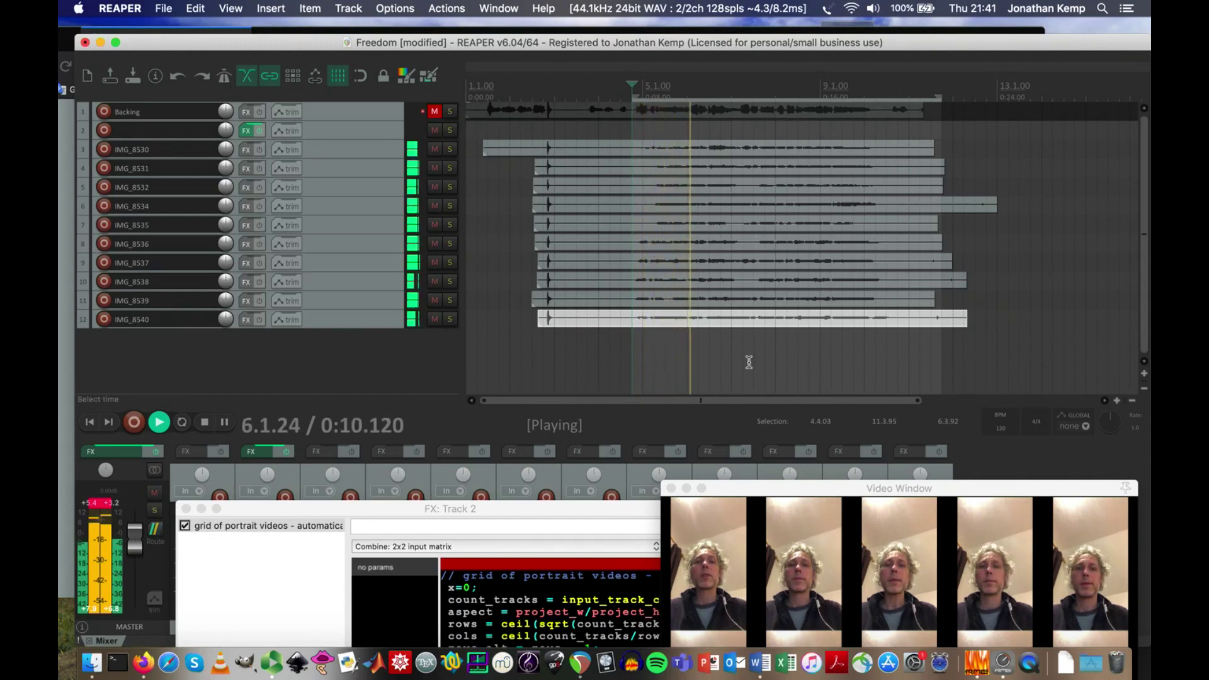
key(space)
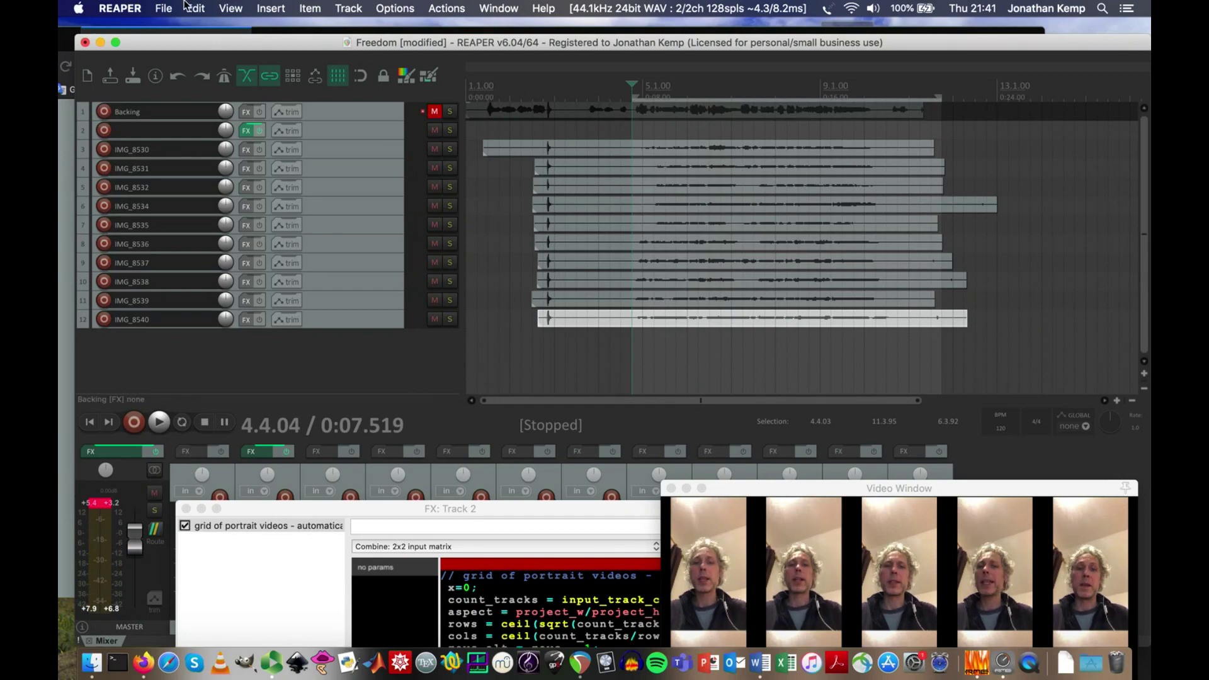
Open the Render to File dialog with bounds set to Time selection.
click(164, 7)
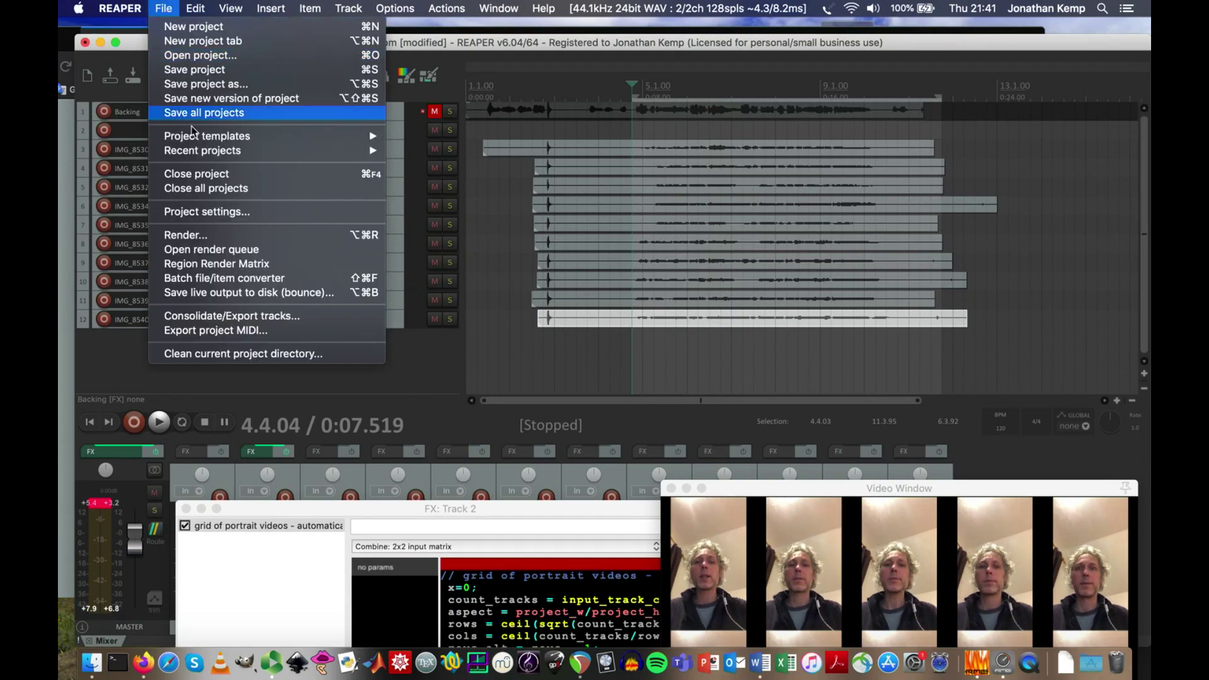
click(217, 237)
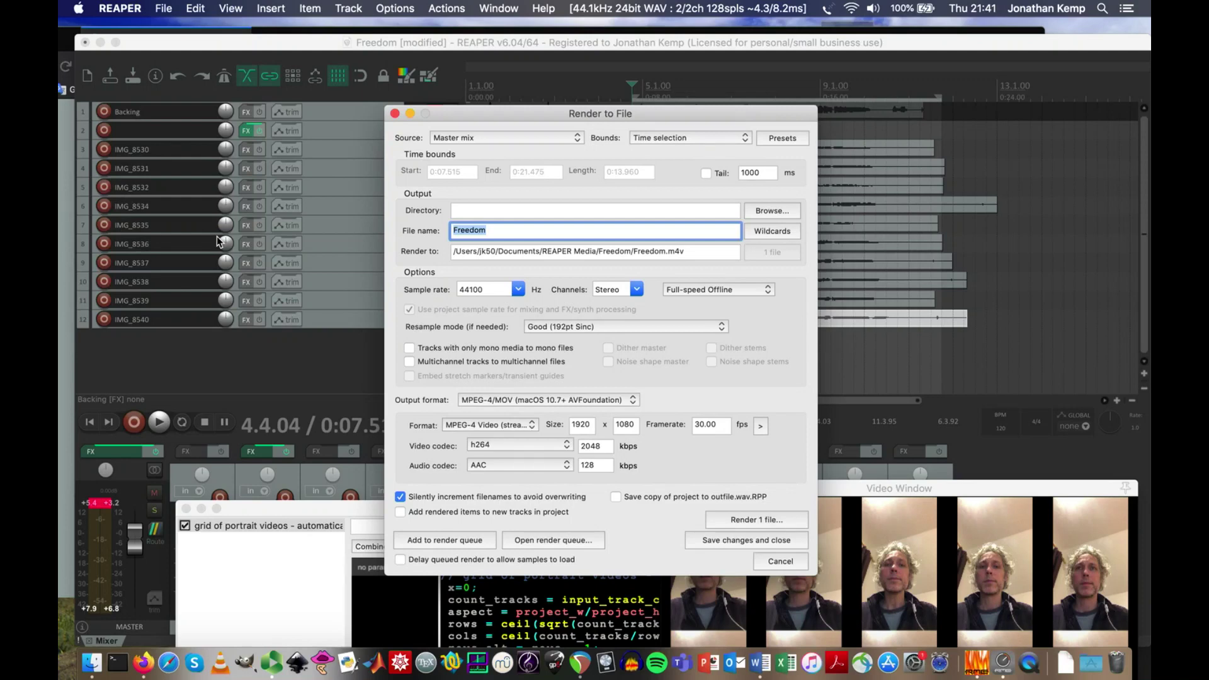
click(676, 137)
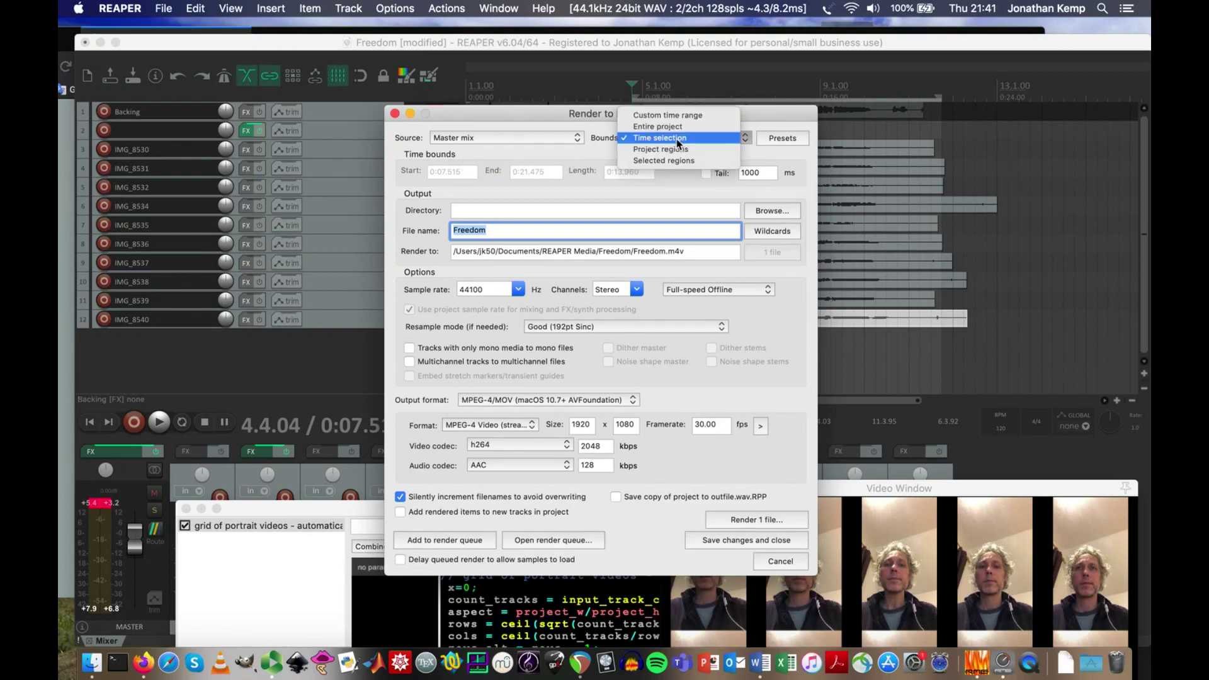
click(663, 127)
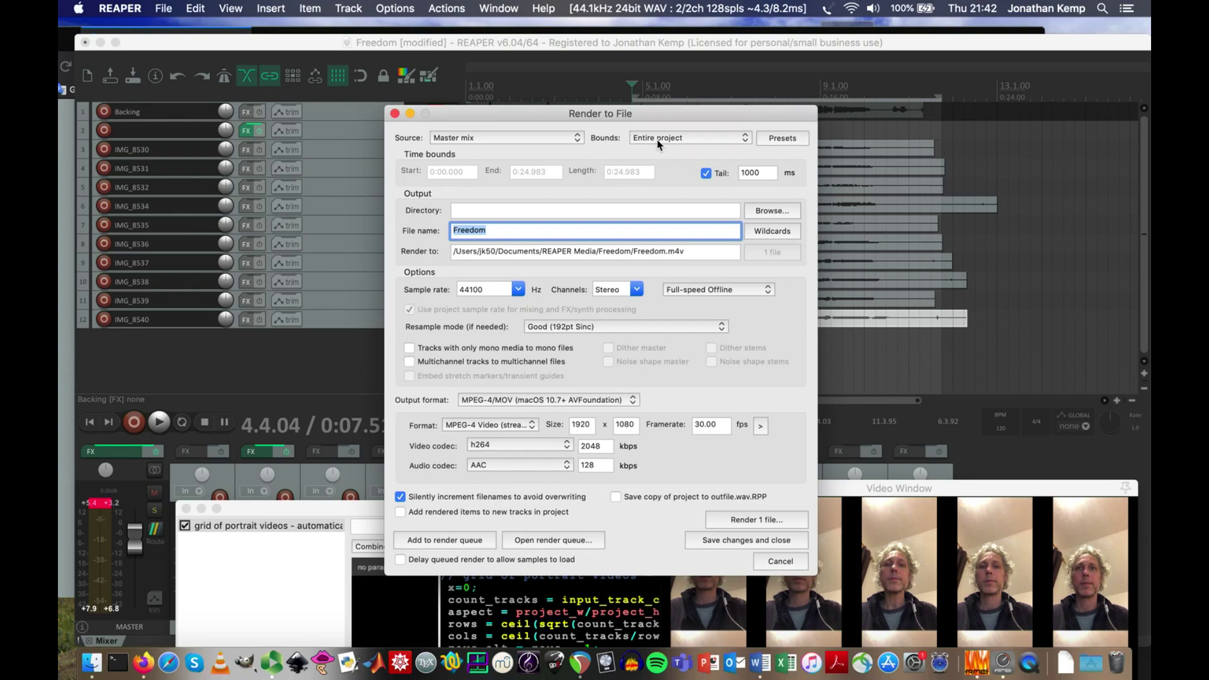
click(675, 141)
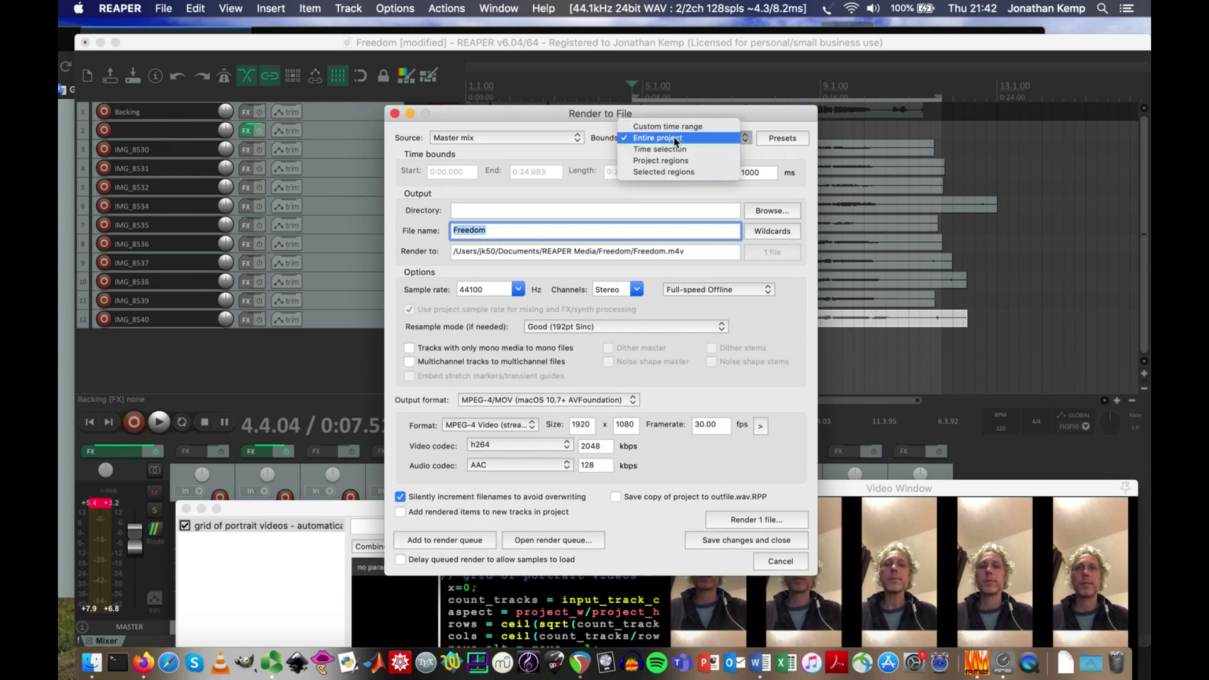
click(676, 150)
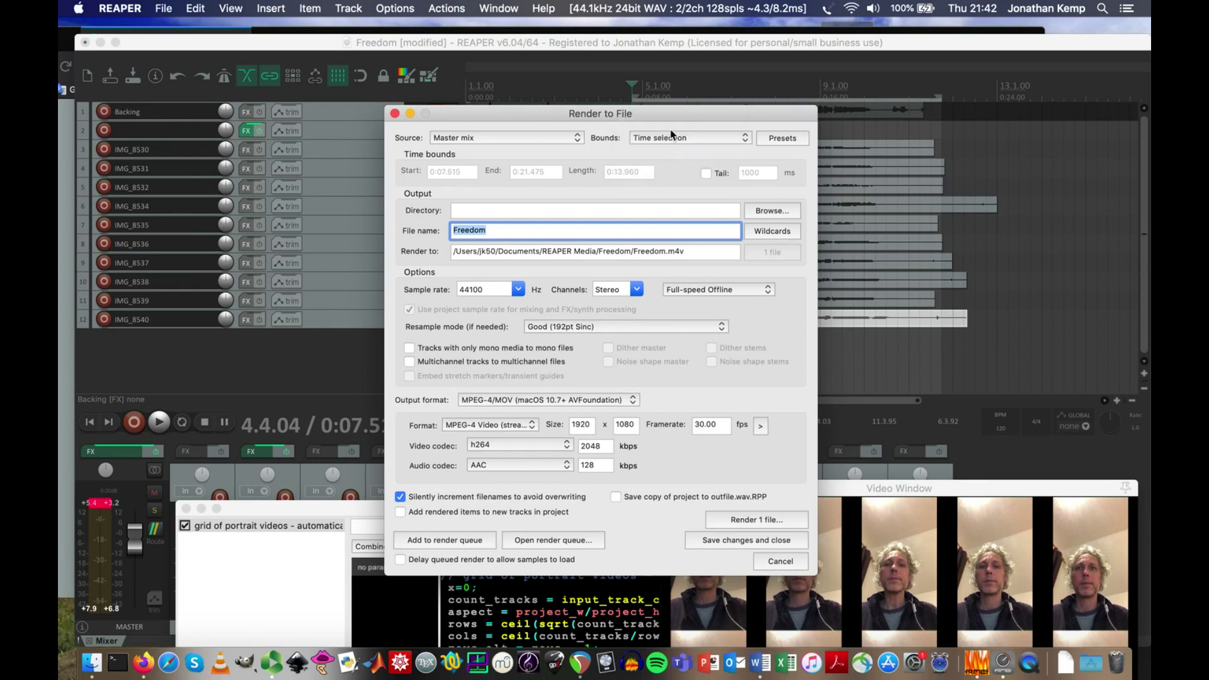
drag(660, 113, 630, 214)
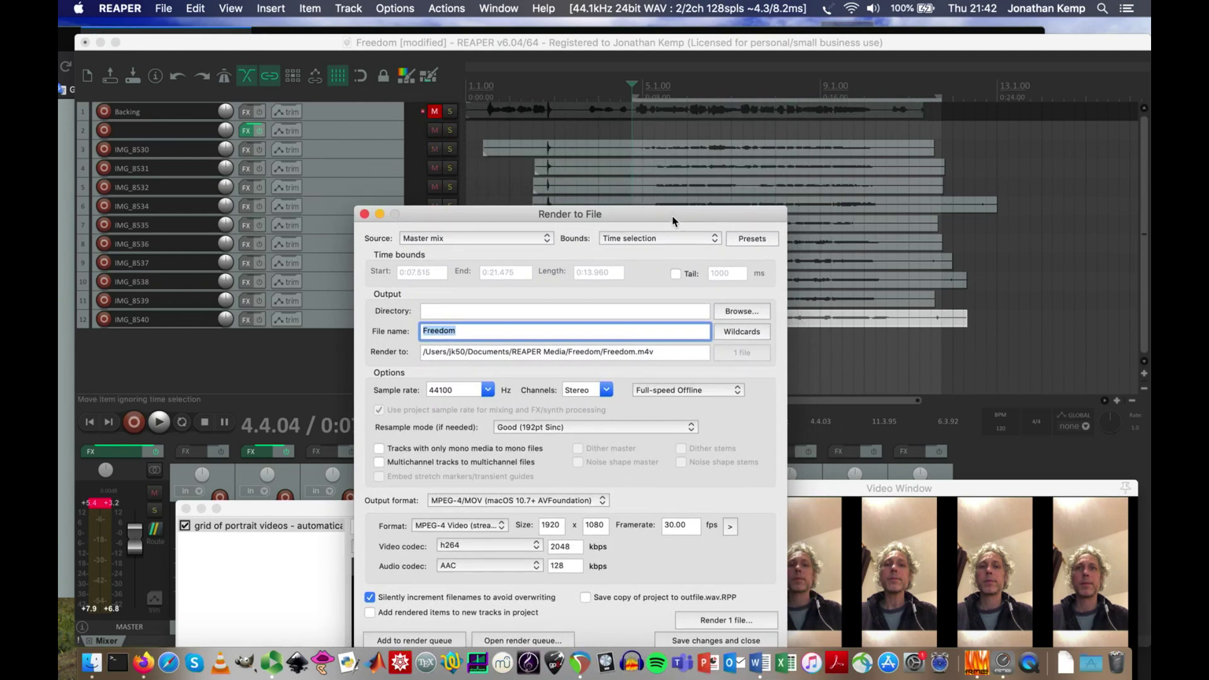
drag(672, 220, 629, 143)
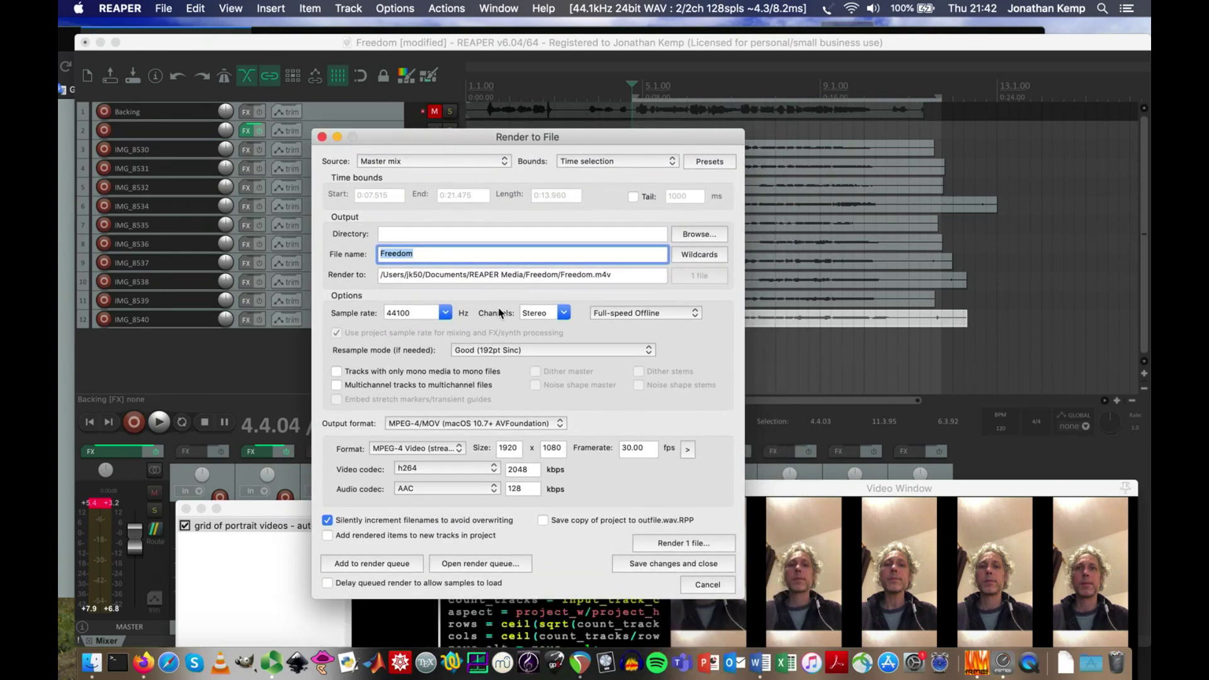
Set the output format to MPEG-4/MOV, 1920x1080 h264 at 30 fps, targeting Freedom.m4v.
click(502, 424)
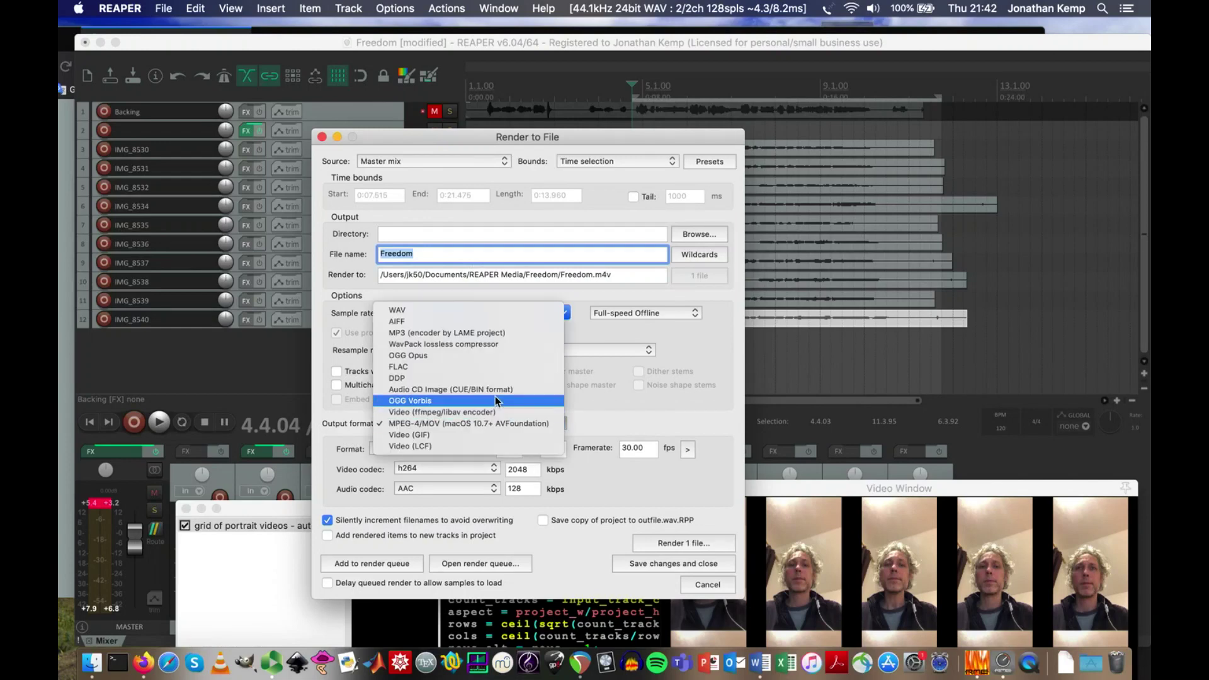
click(468, 310)
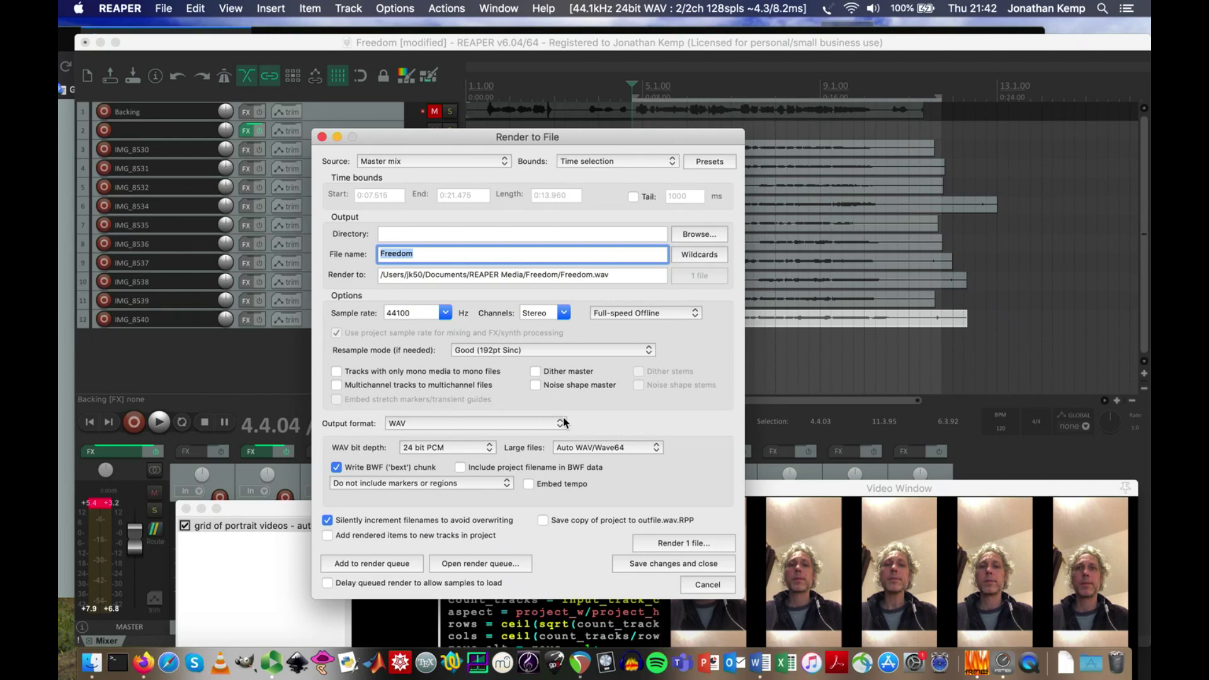
click(501, 423)
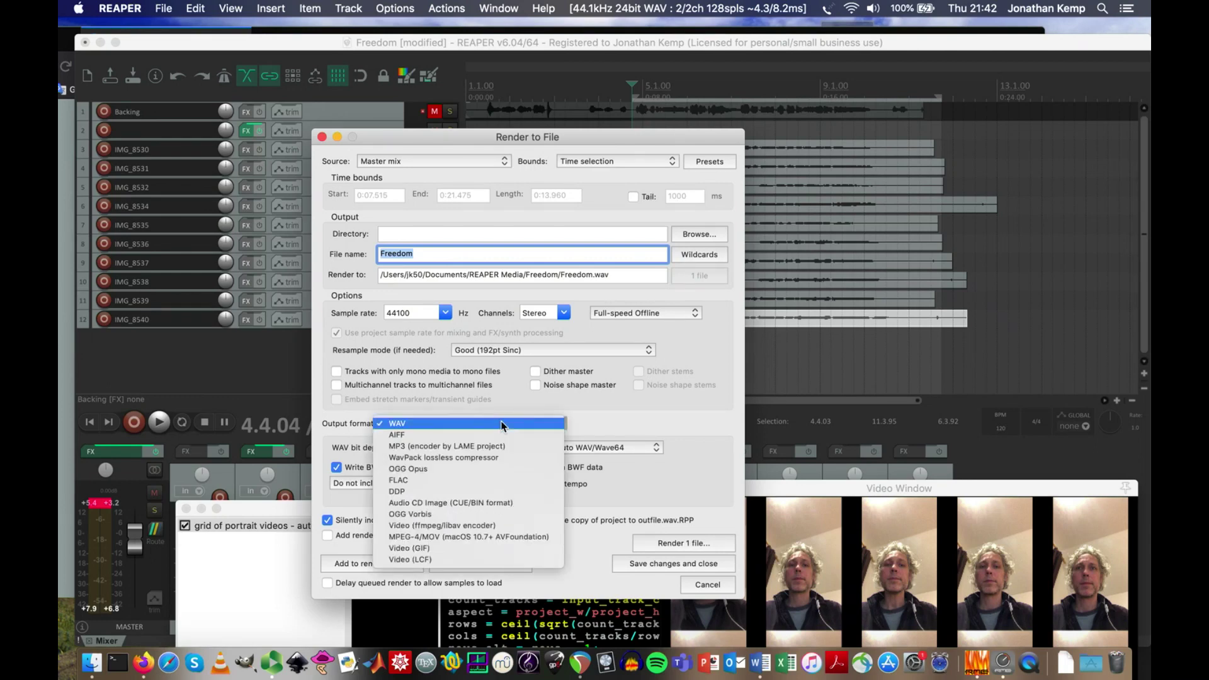
click(482, 537)
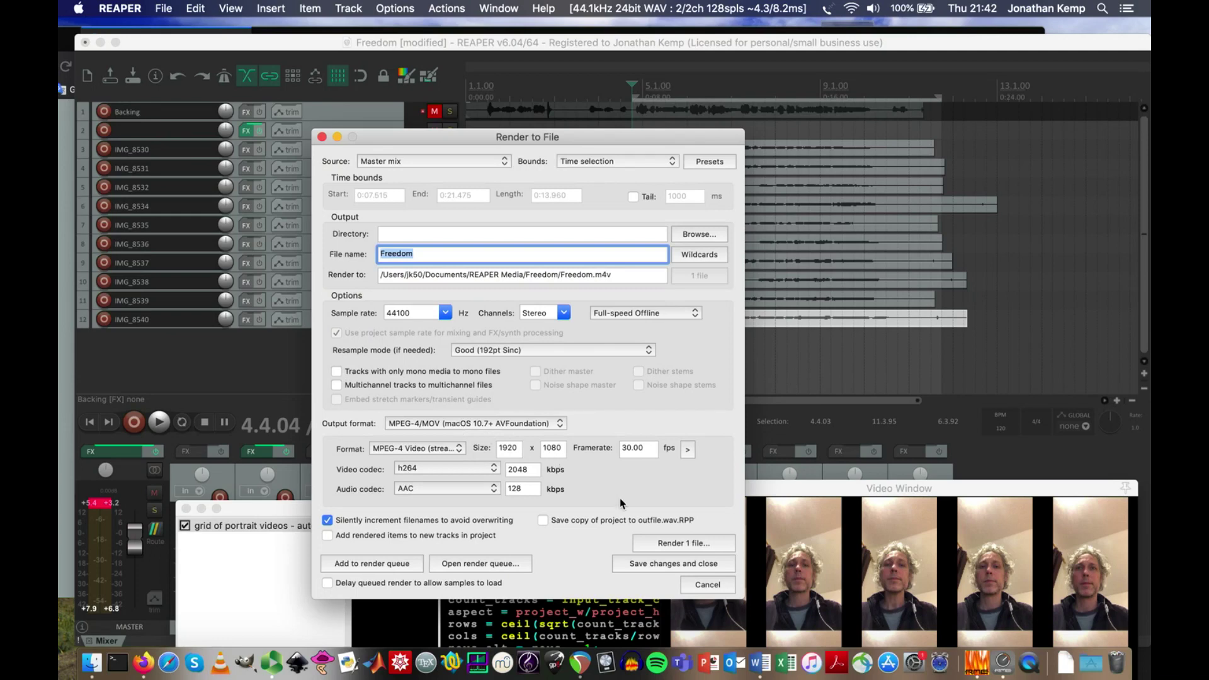
Render the time selection to Freedom-003.m4v, which finishes in 0:31.529.
click(691, 542)
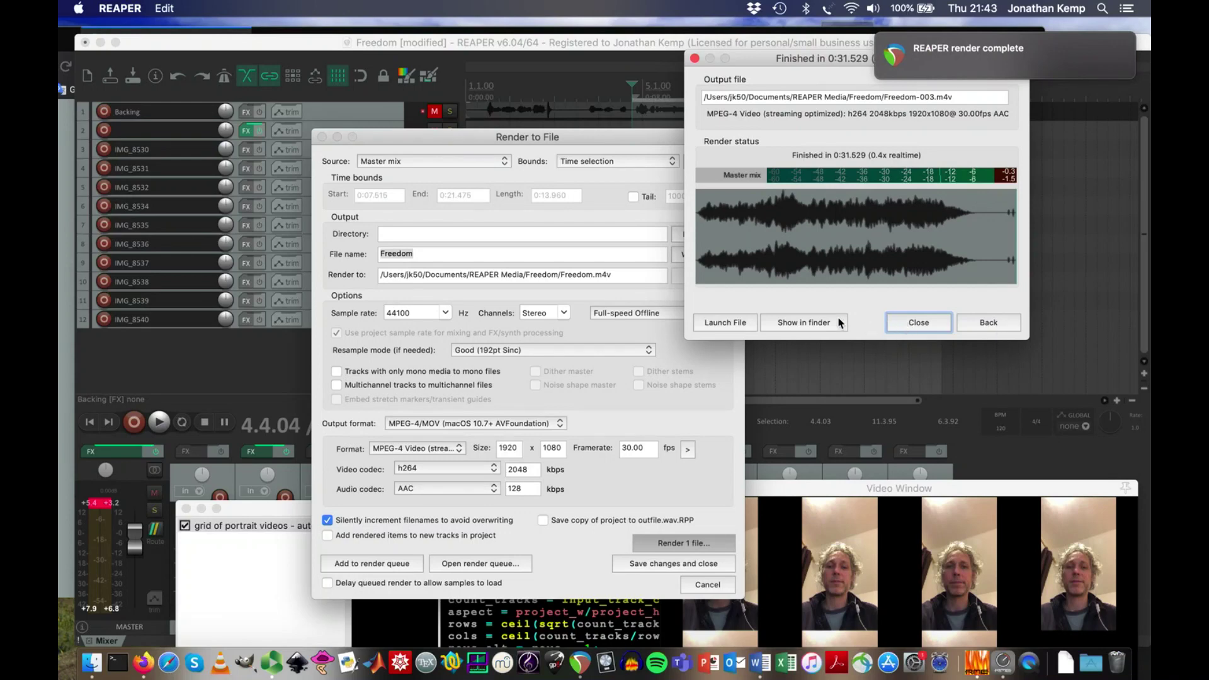
Reveal Freedom-003.m4v in Finder and Quick Look it to check the five-by-two grid.
click(807, 323)
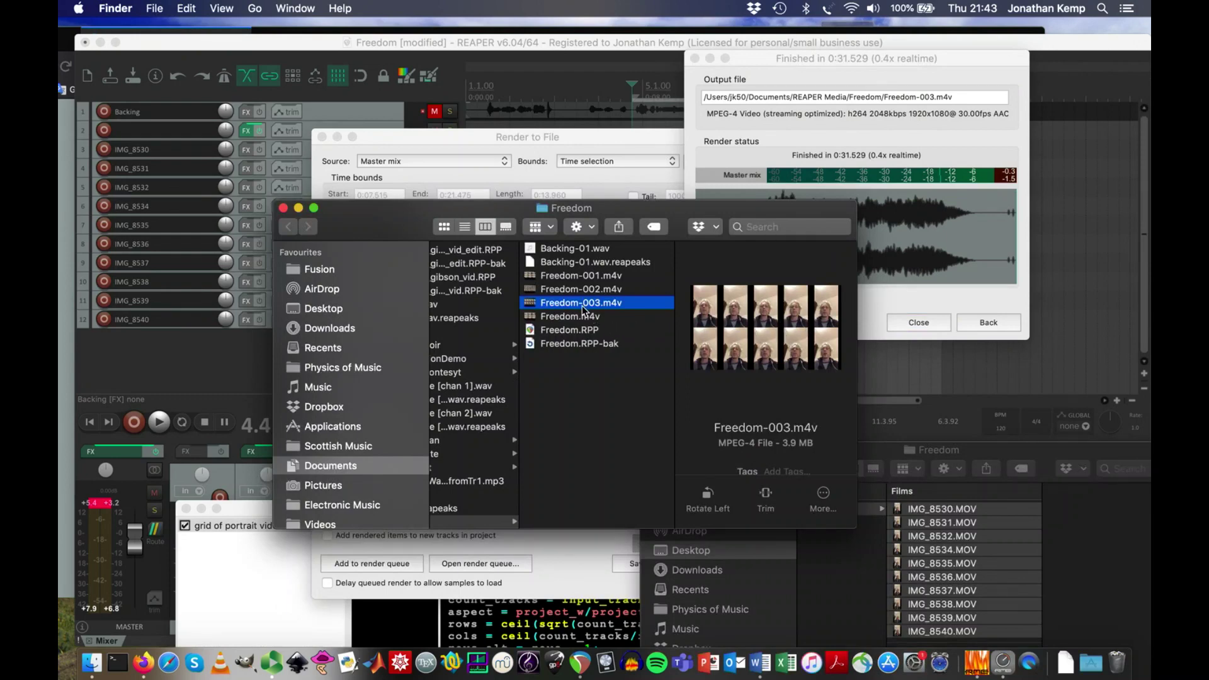
key(space)
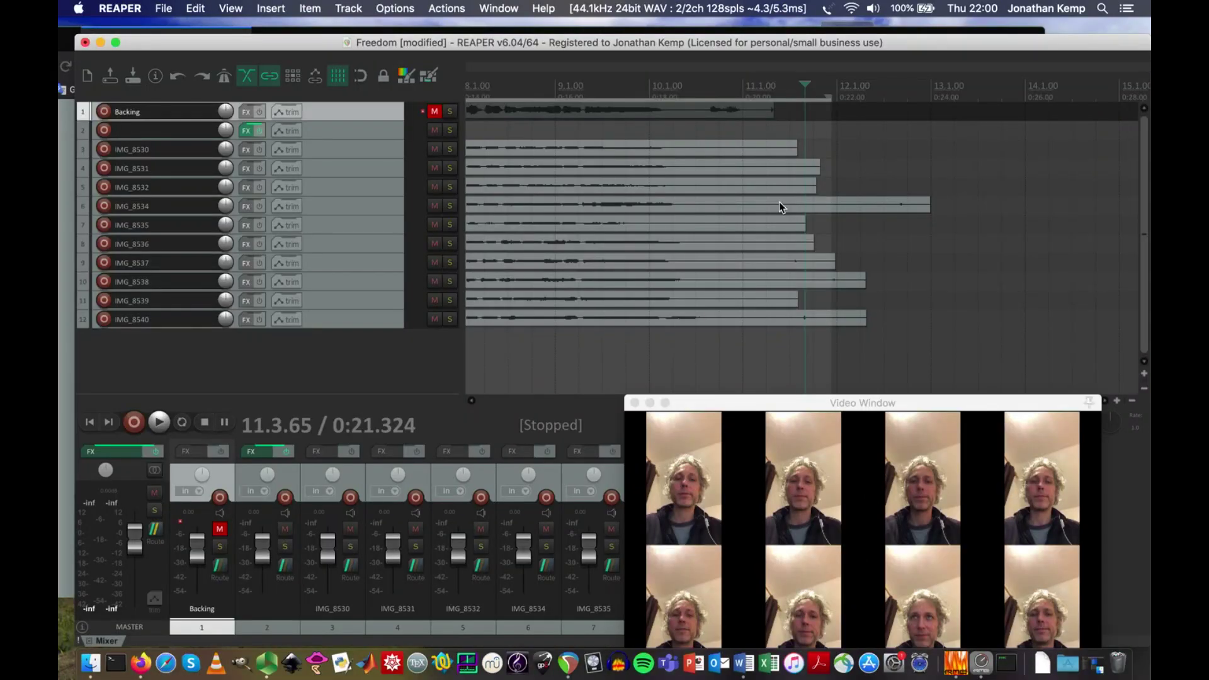
Trim the ends of IMG_8534, IMG_8537, IMG_8538 and IMG_8540, with a fade-out on IMG_8540.
drag(929, 206, 804, 206)
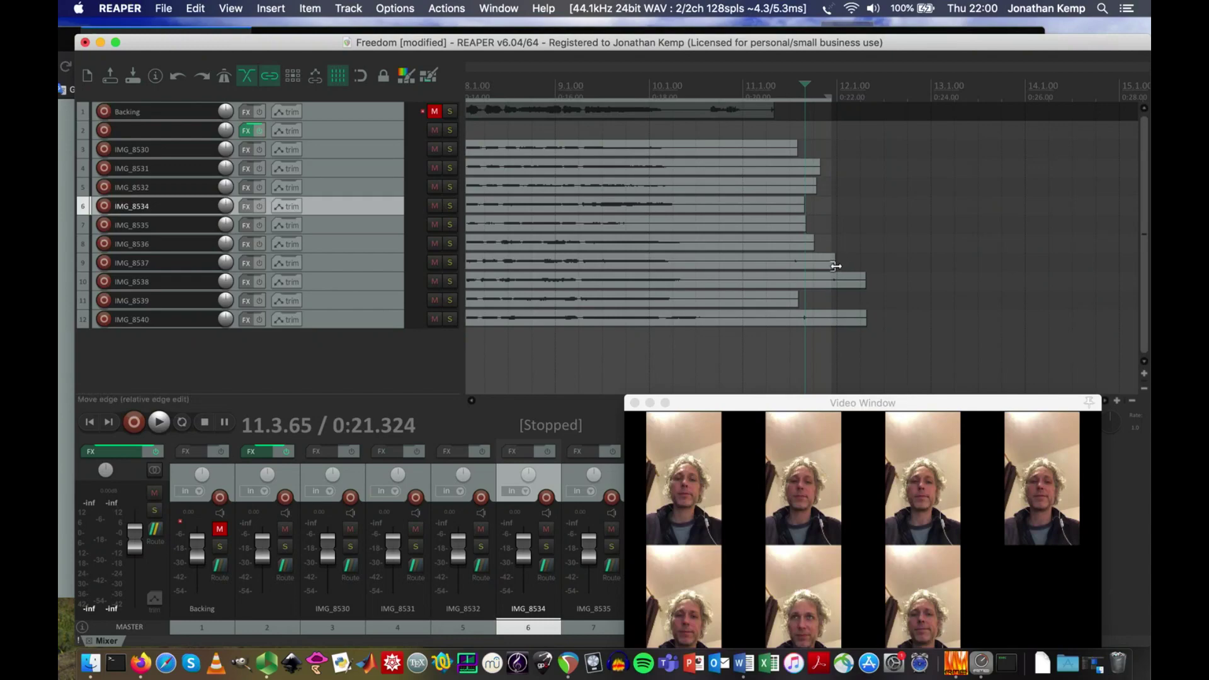
drag(834, 264, 783, 264)
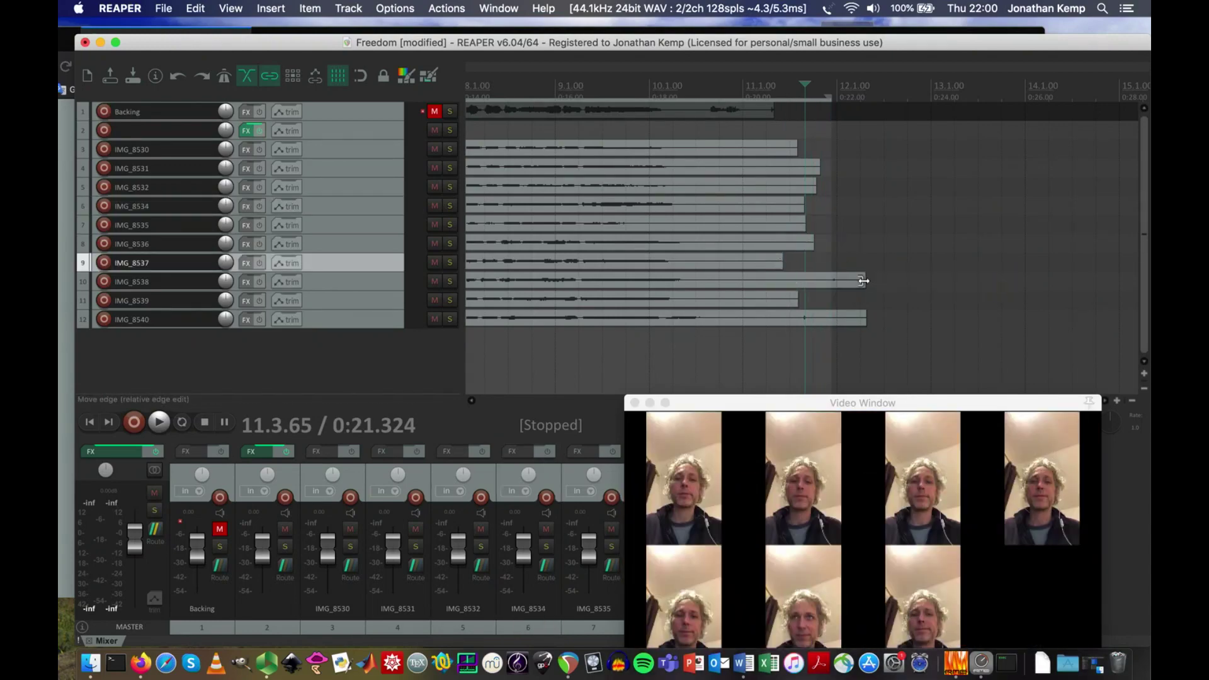
drag(866, 280, 786, 282)
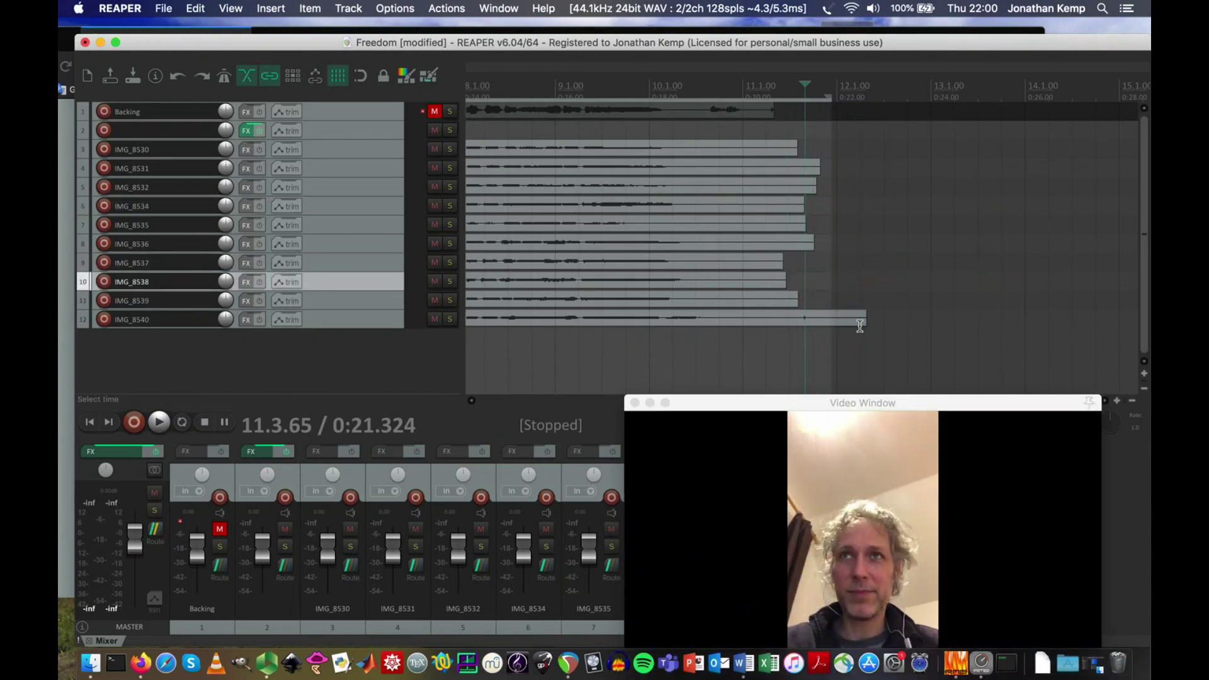
drag(862, 323, 791, 313)
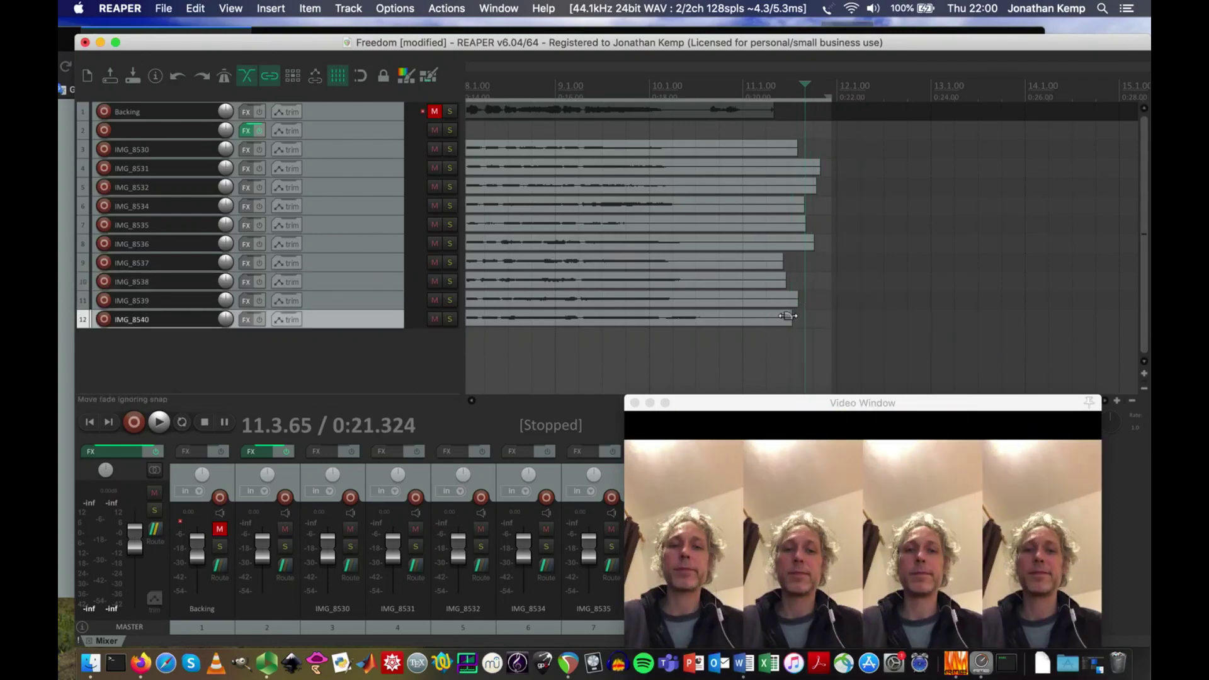
drag(787, 314, 768, 313)
Set the play position just before the clips end, near 0:21.3.
click(823, 88)
click(812, 94)
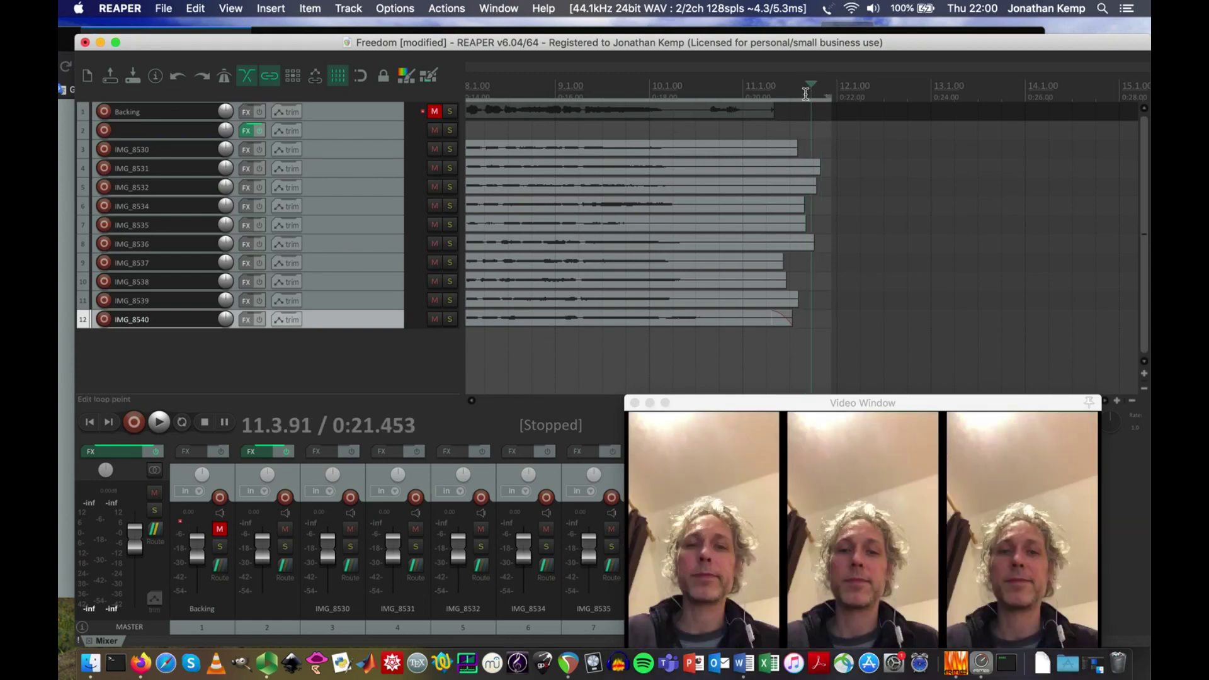
click(805, 93)
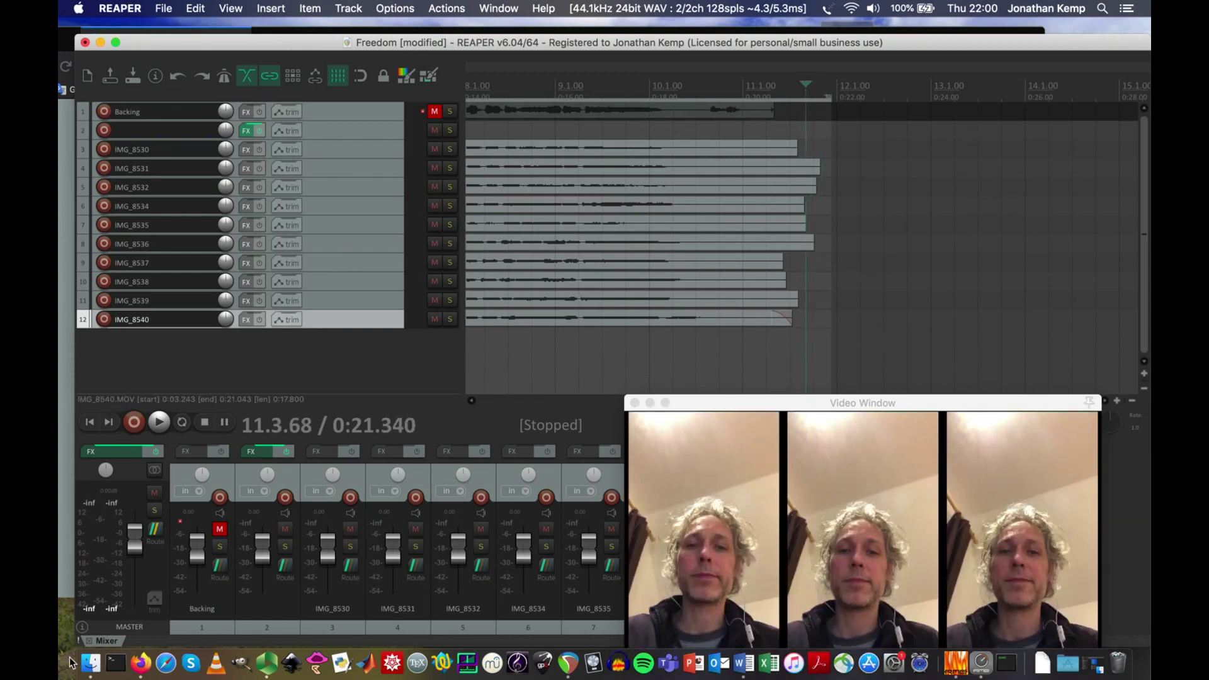
Drag the 02-foundation-white logo PNG from Finder onto track 2 after the choir clips.
click(91, 662)
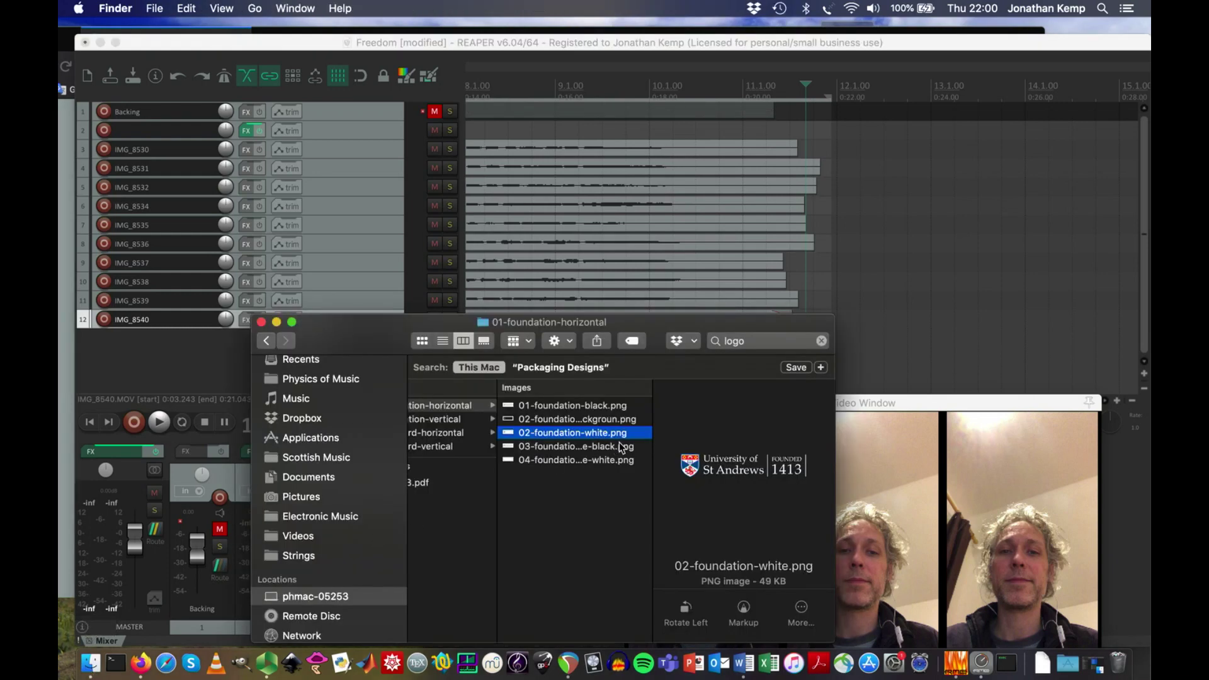
drag(603, 423, 869, 129)
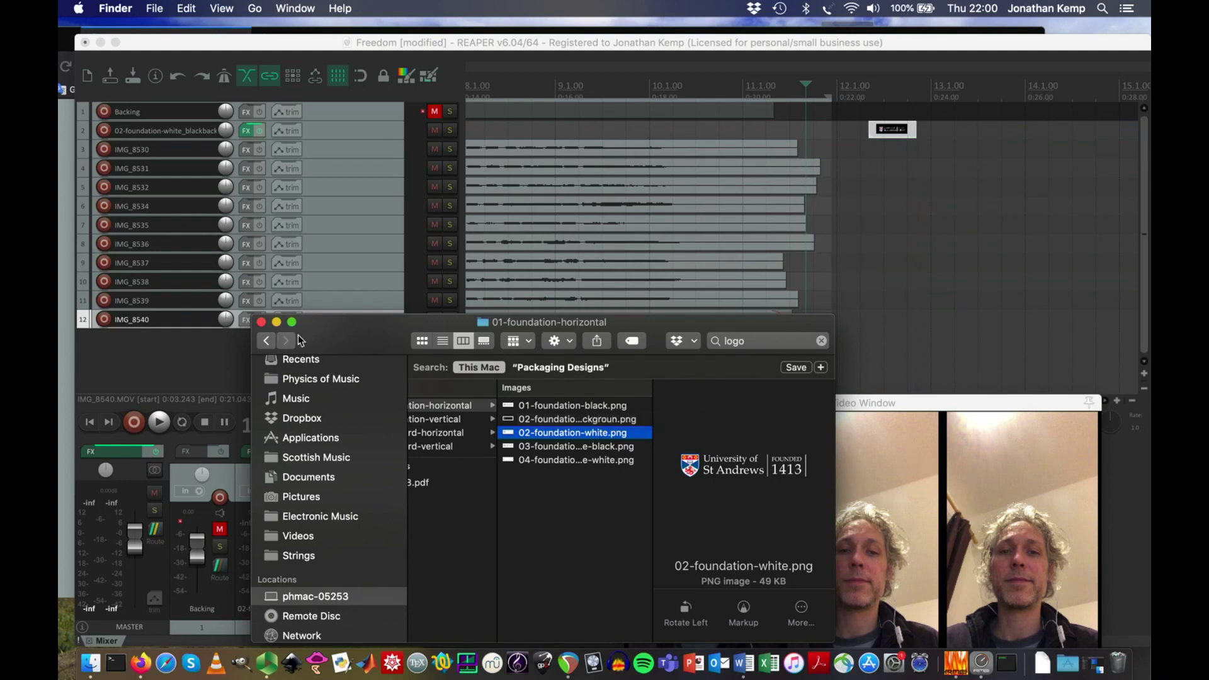
click(261, 322)
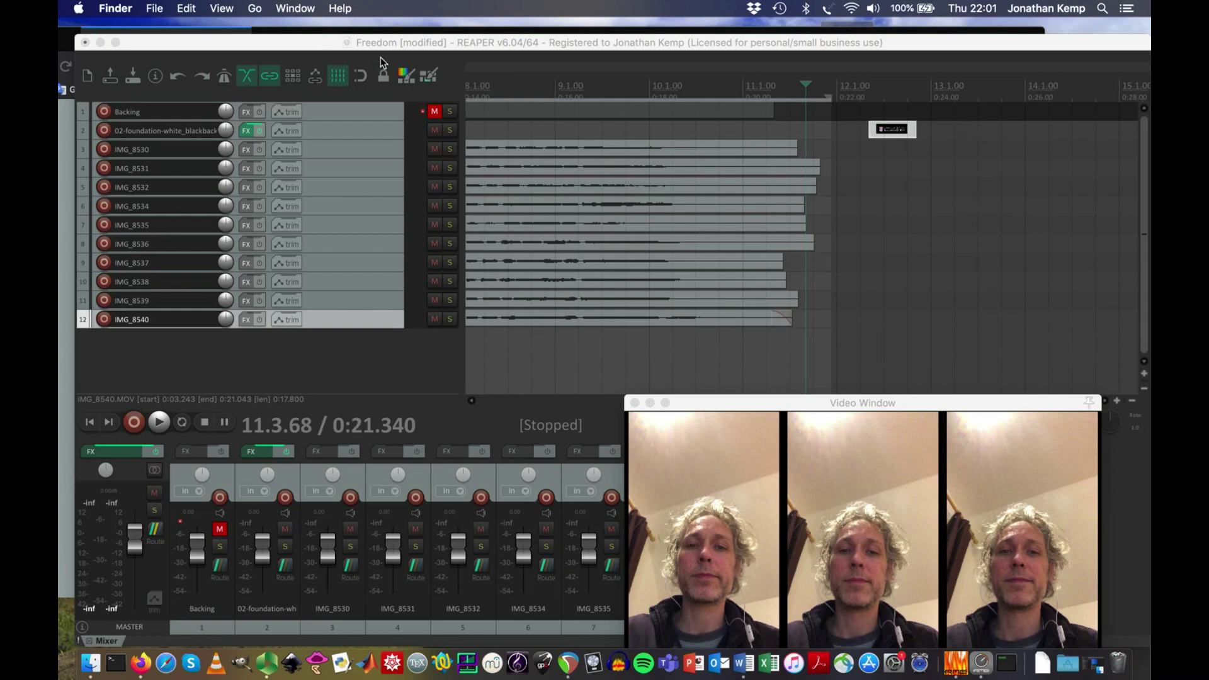
Insert a new track, move it to the top, and place the logo item on it.
click(408, 49)
click(350, 8)
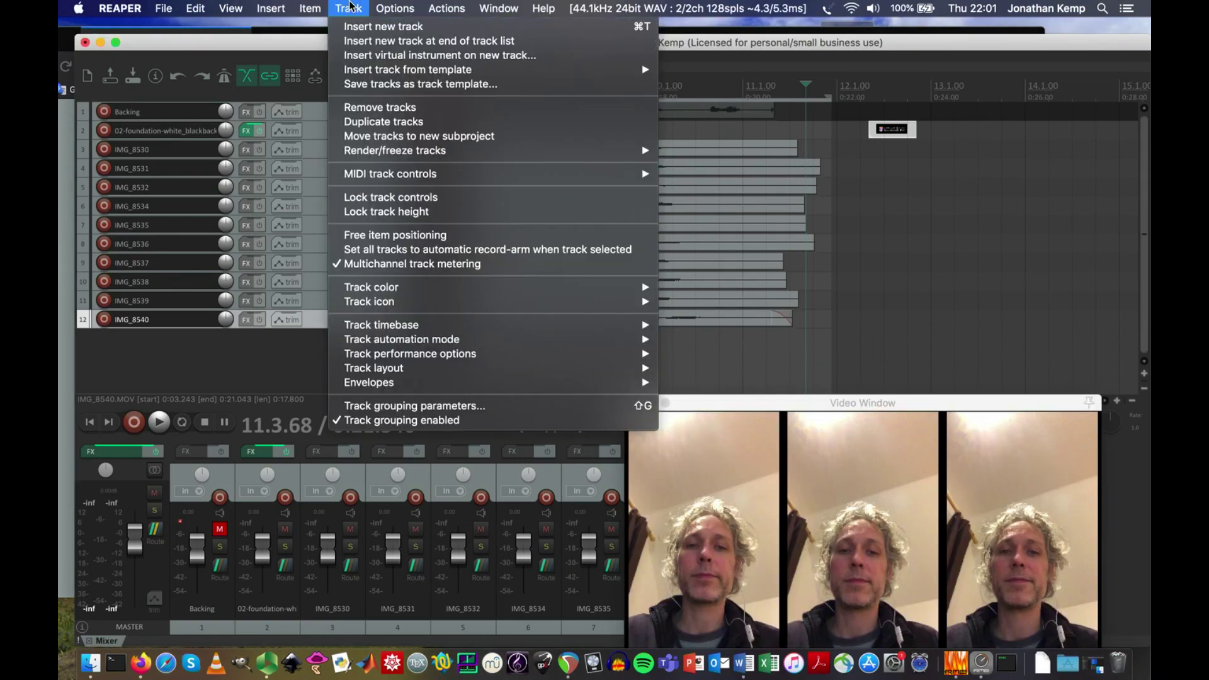
click(359, 25)
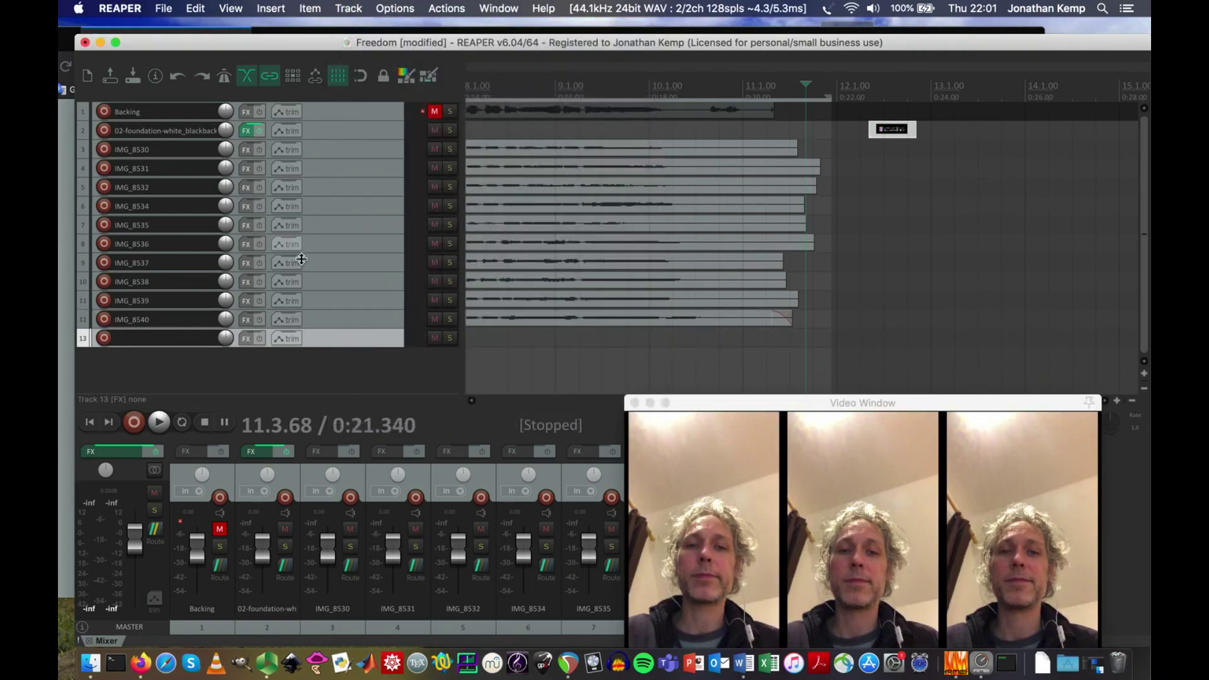
drag(345, 340, 387, 103)
drag(895, 150, 871, 118)
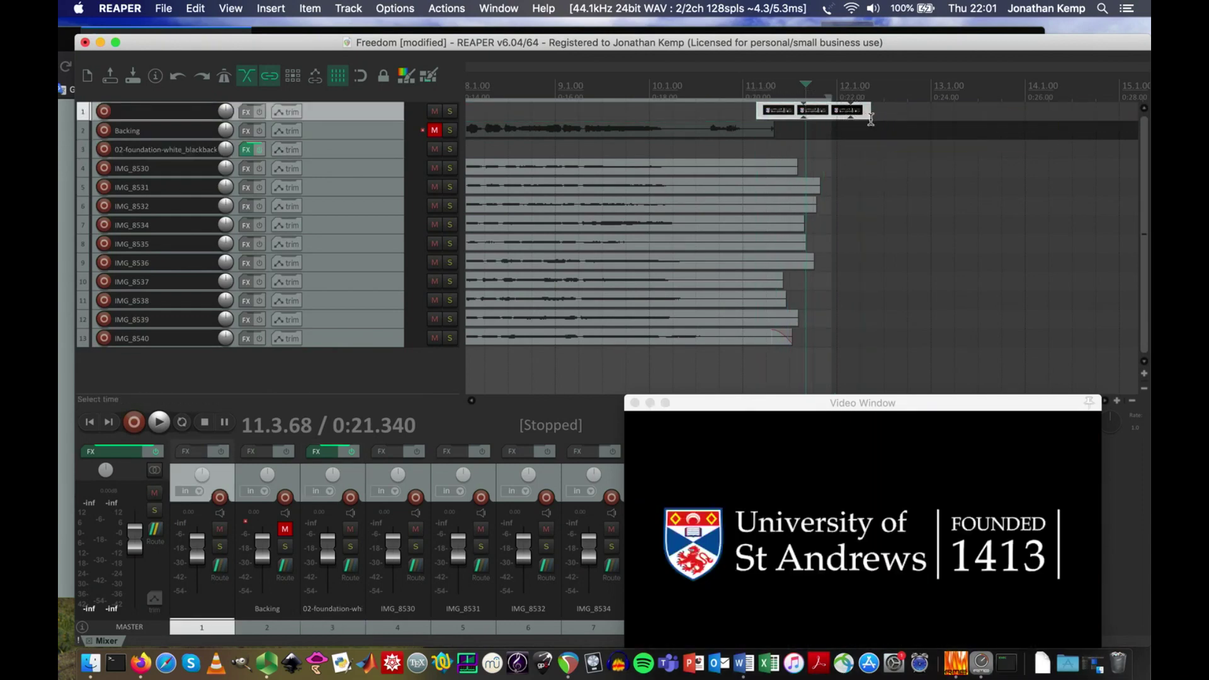
Scrub around 0:20.5 to confirm where the logo replaces the choir grid.
click(708, 87)
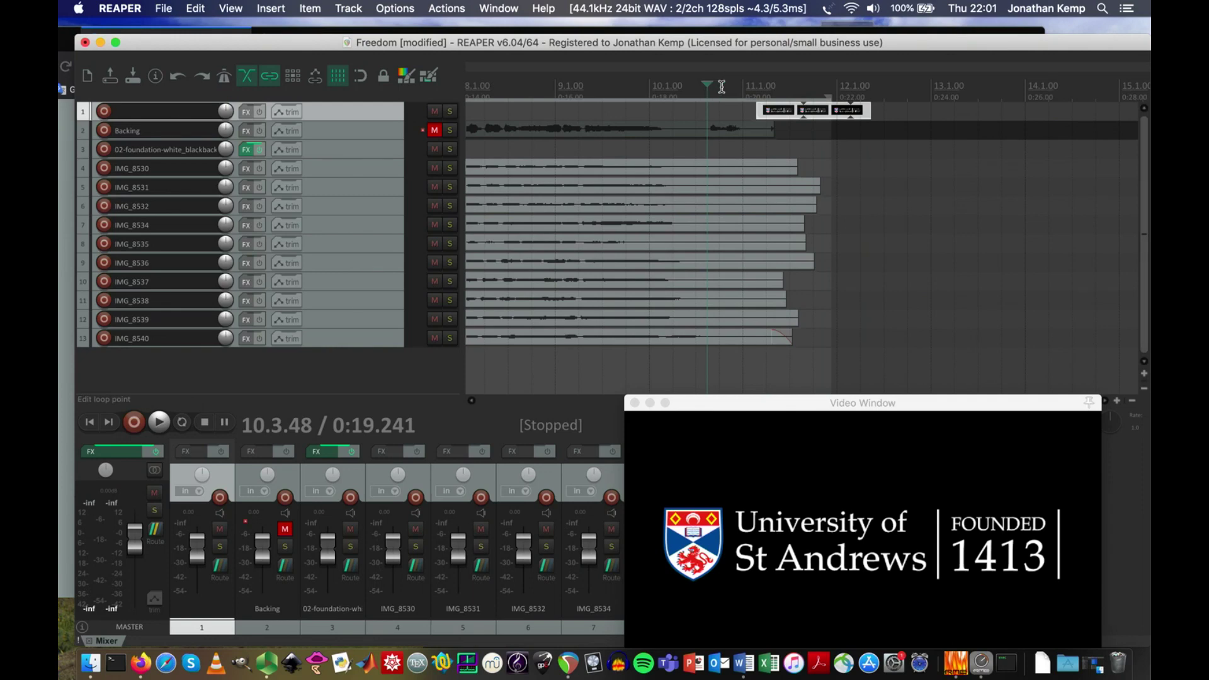
drag(665, 85, 822, 88)
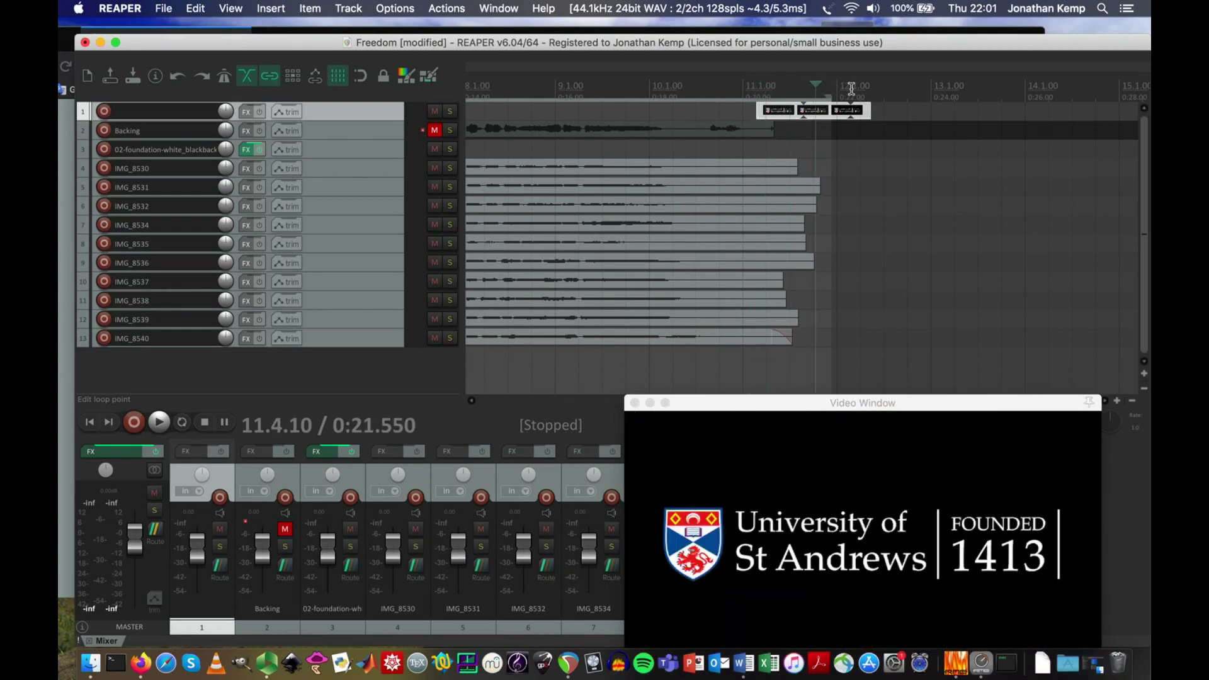
click(852, 89)
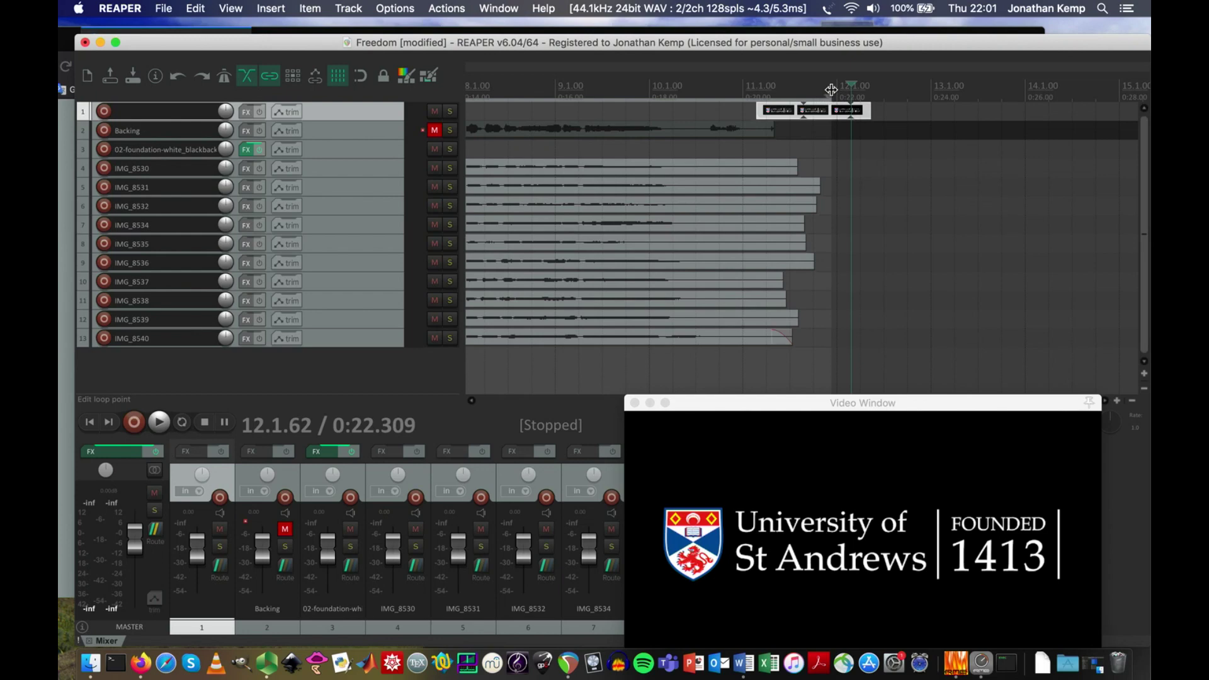
click(831, 89)
click(771, 94)
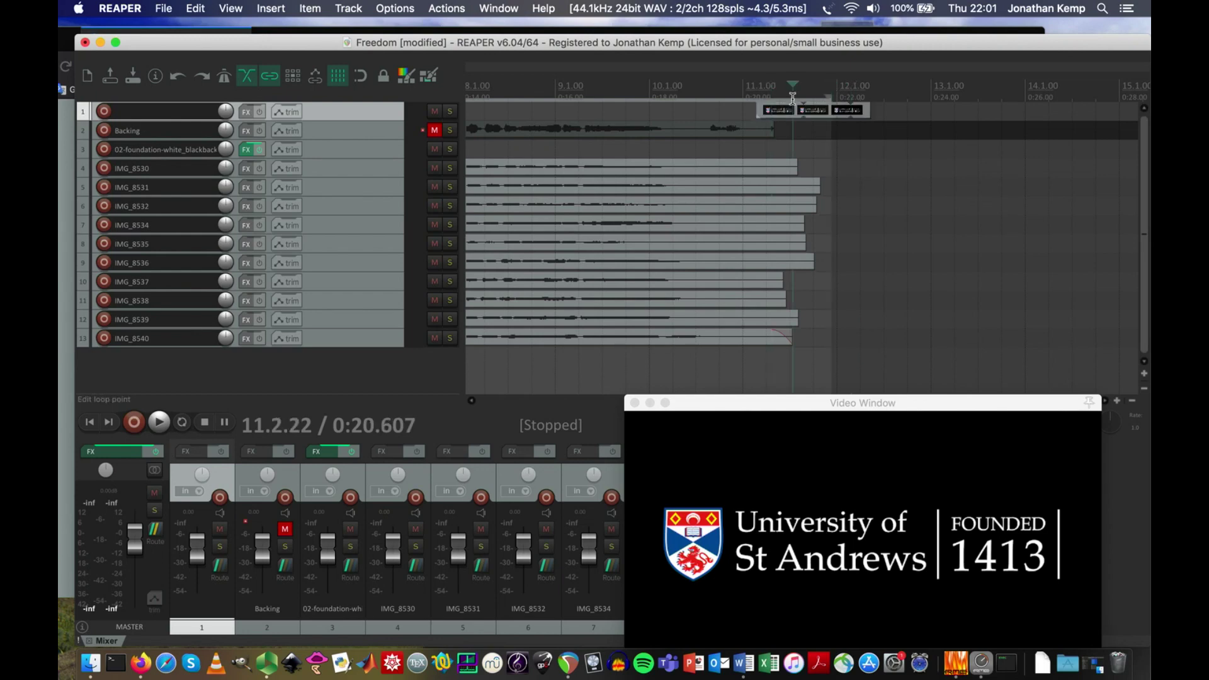
click(792, 94)
click(811, 95)
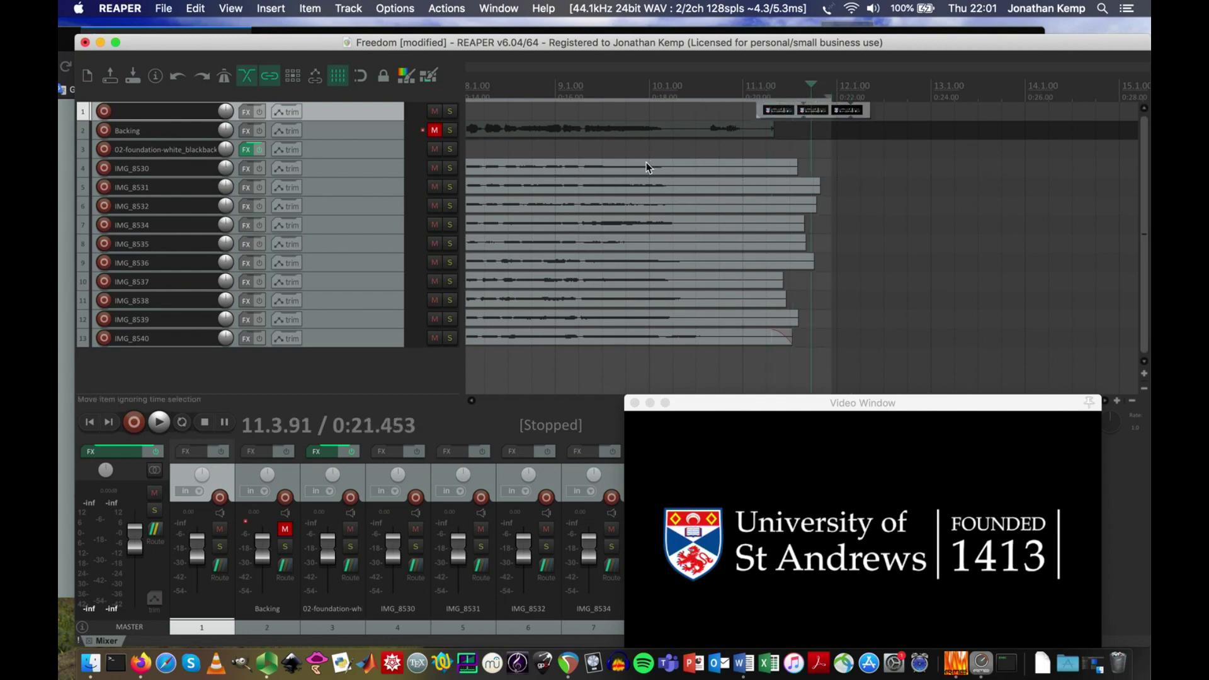
Re-render with the same MPEG-4 settings to Freedom-004.m4v, finishing in 0:32.614.
scroll(648, 168, down, 3)
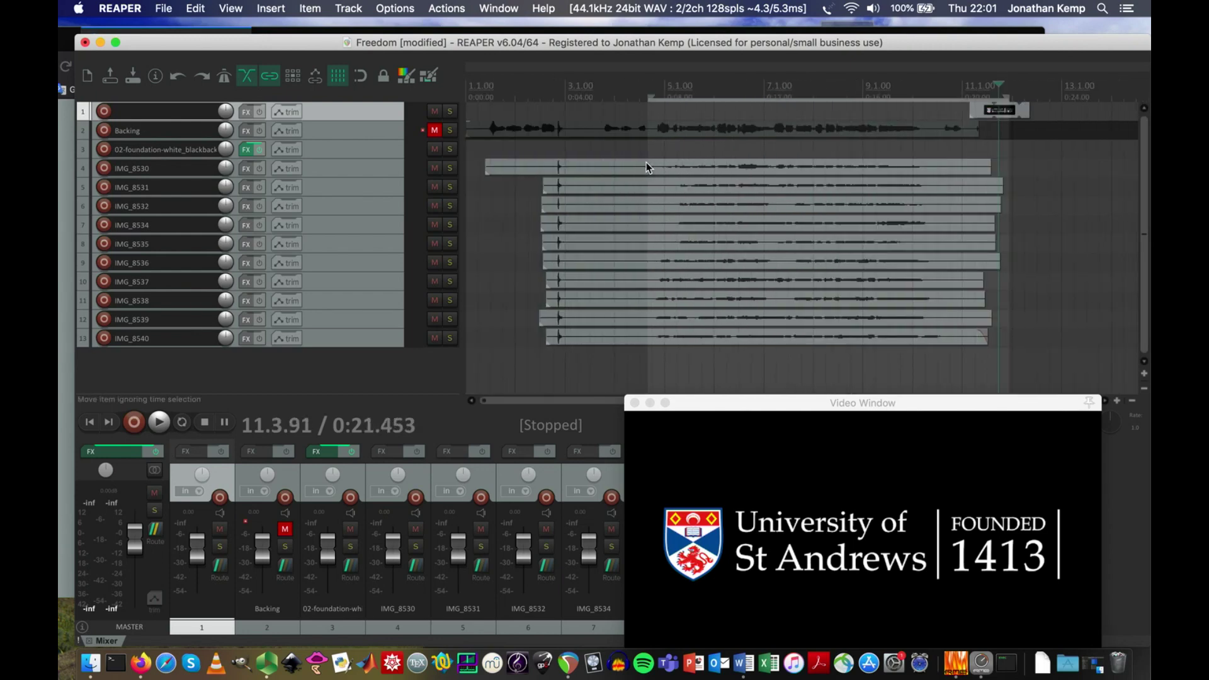
click(175, 8)
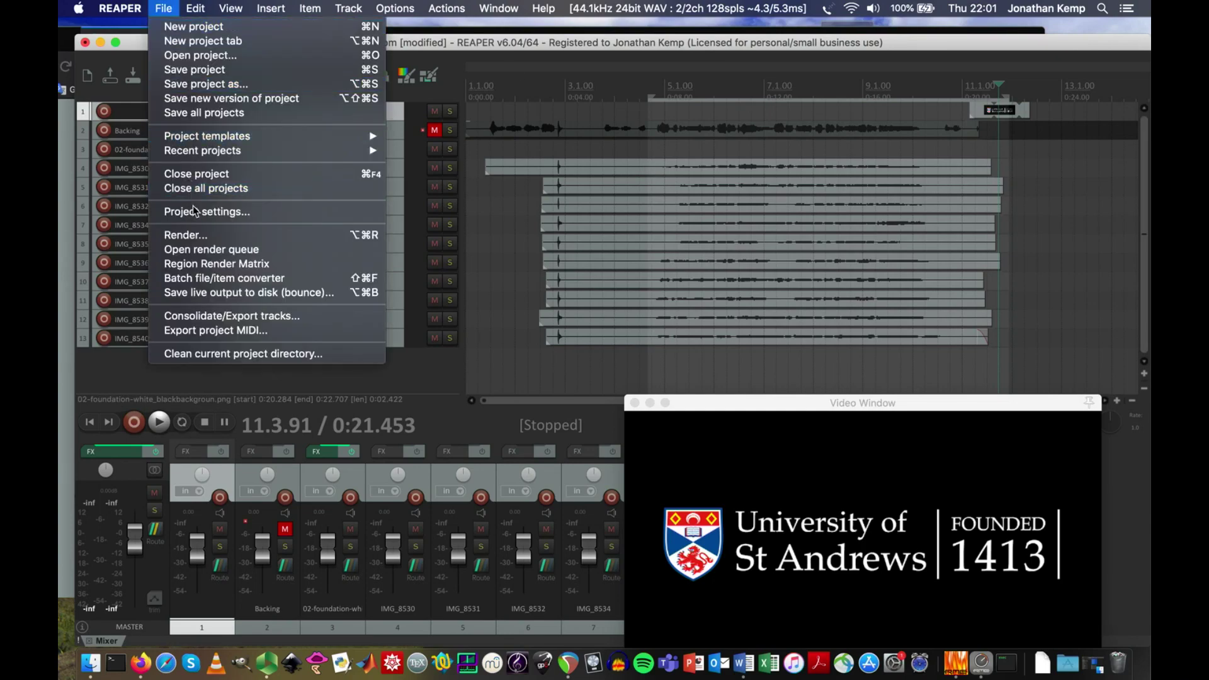
click(186, 235)
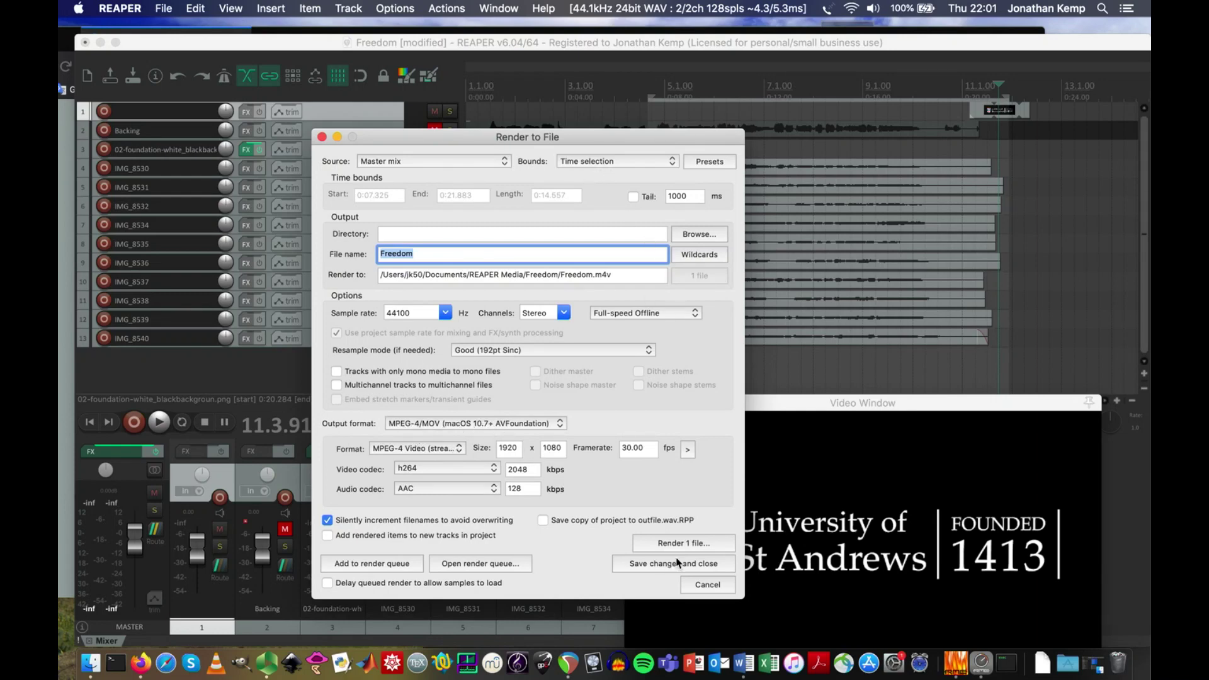
click(685, 543)
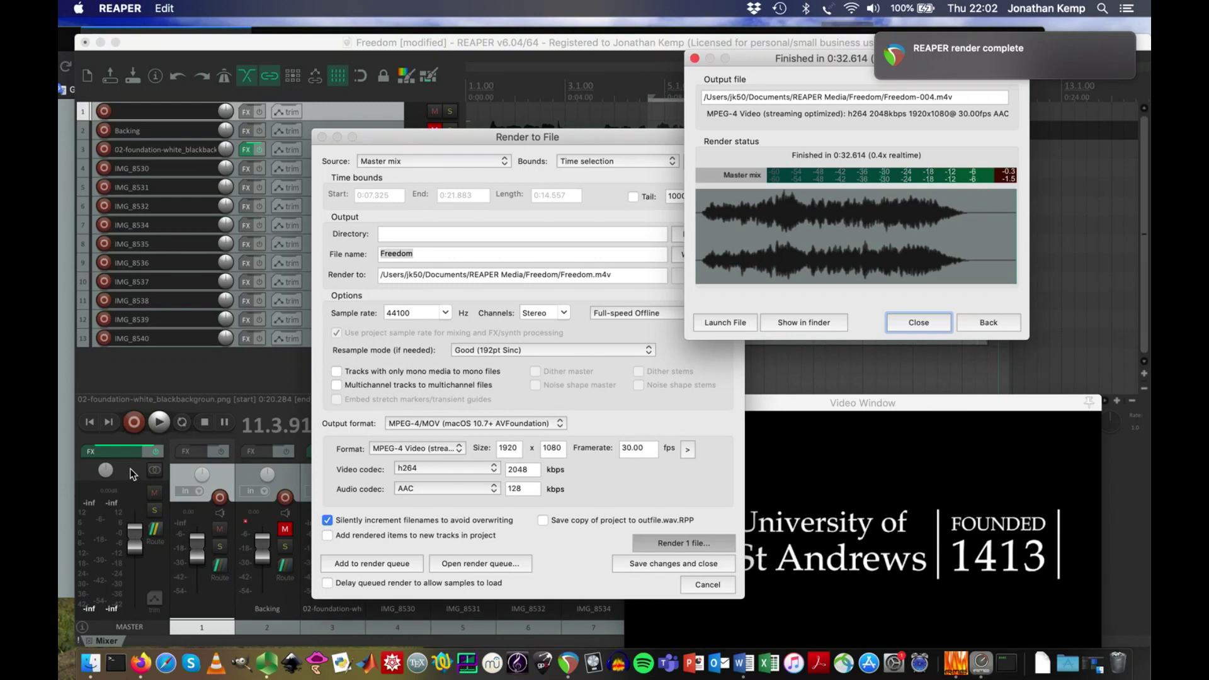
Preview the 3.8 MB Freedom-004.m4v from Finder, confirm it ends on the St Andrews logo, and return to REAPER.
click(804, 323)
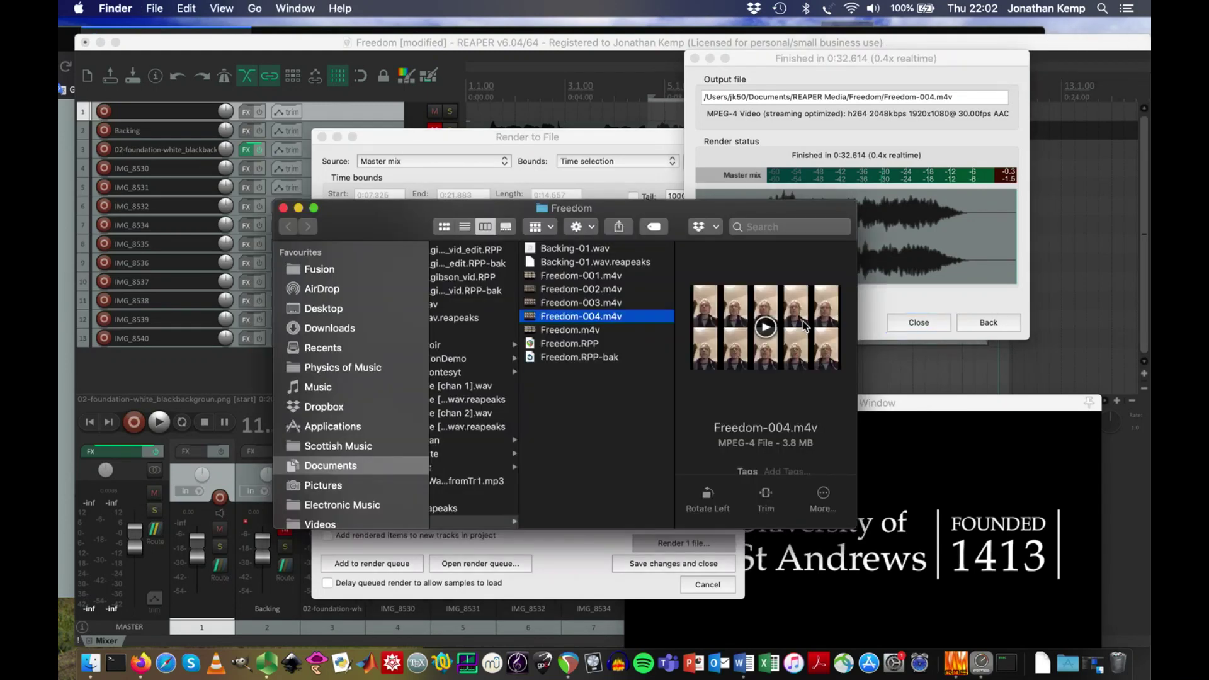
key(space)
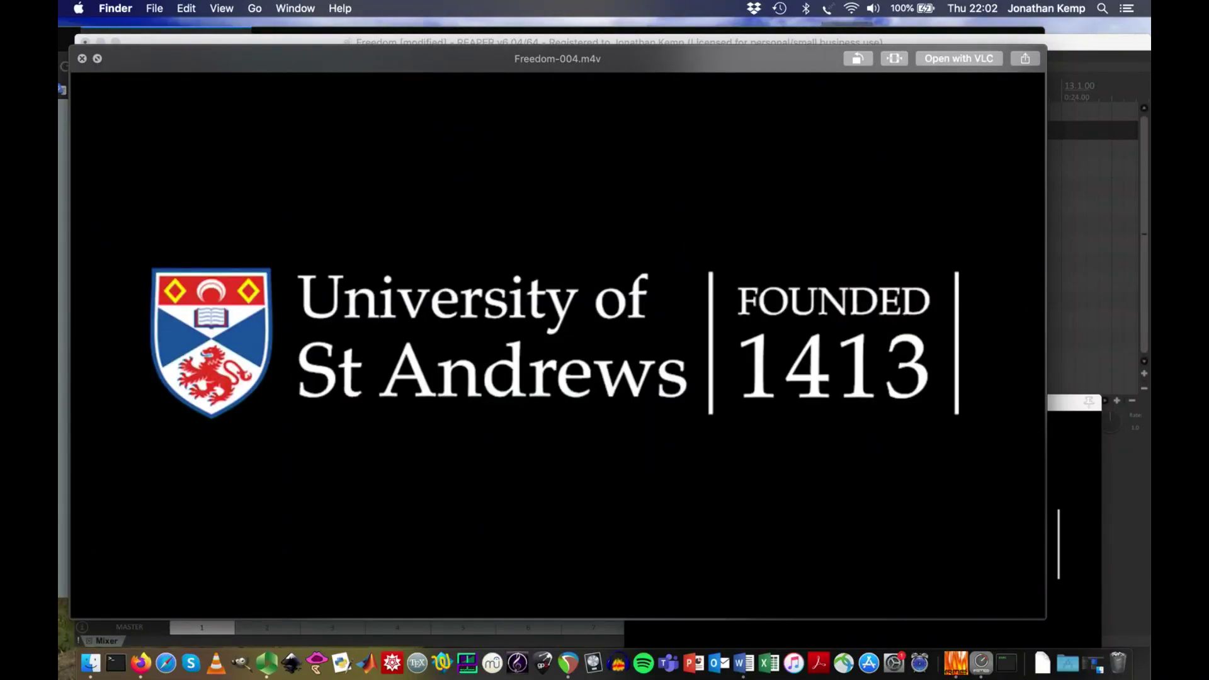
key(space)
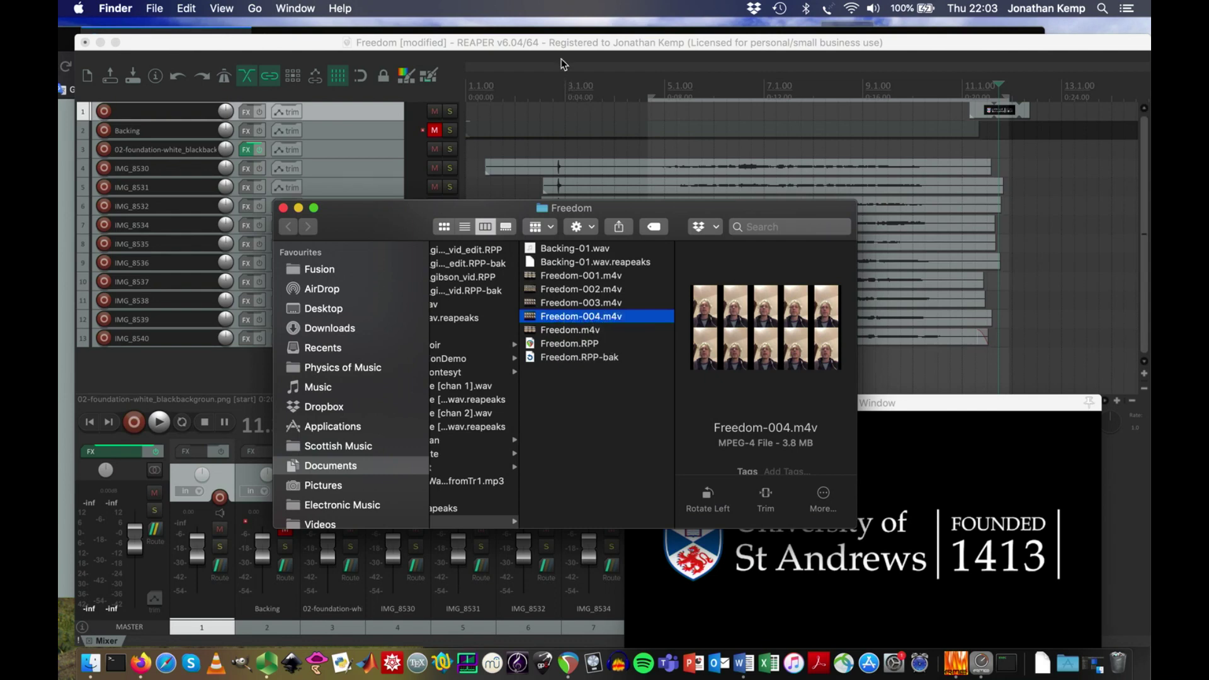
click(563, 41)
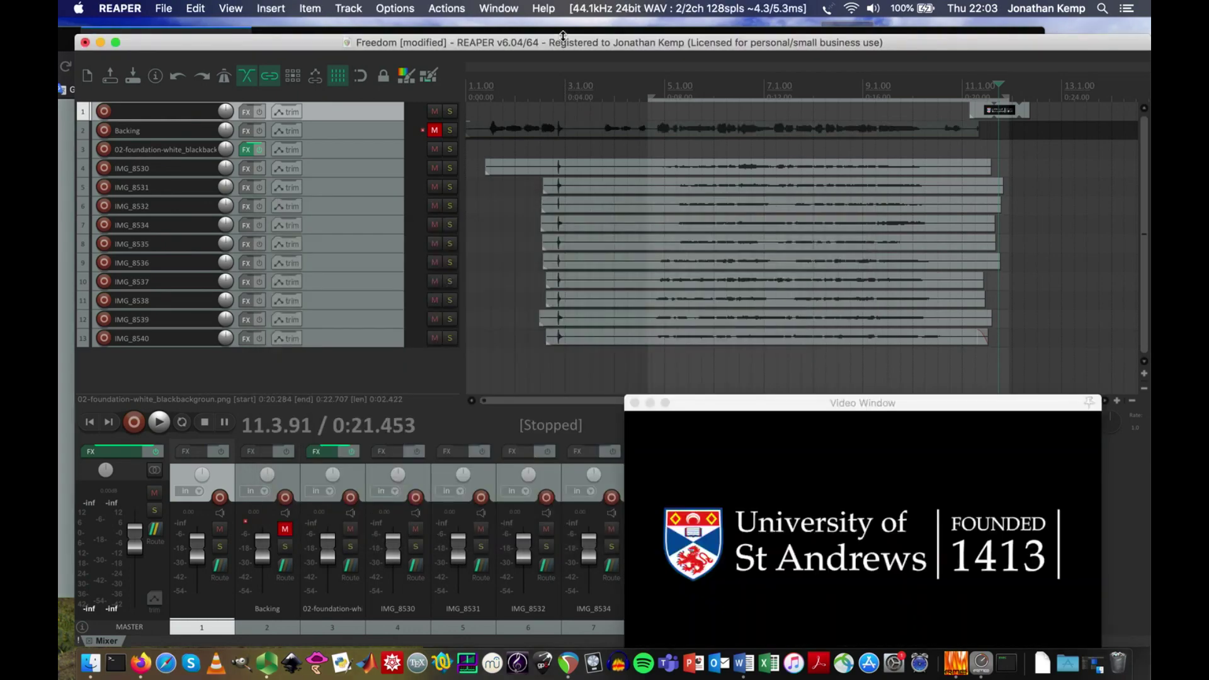